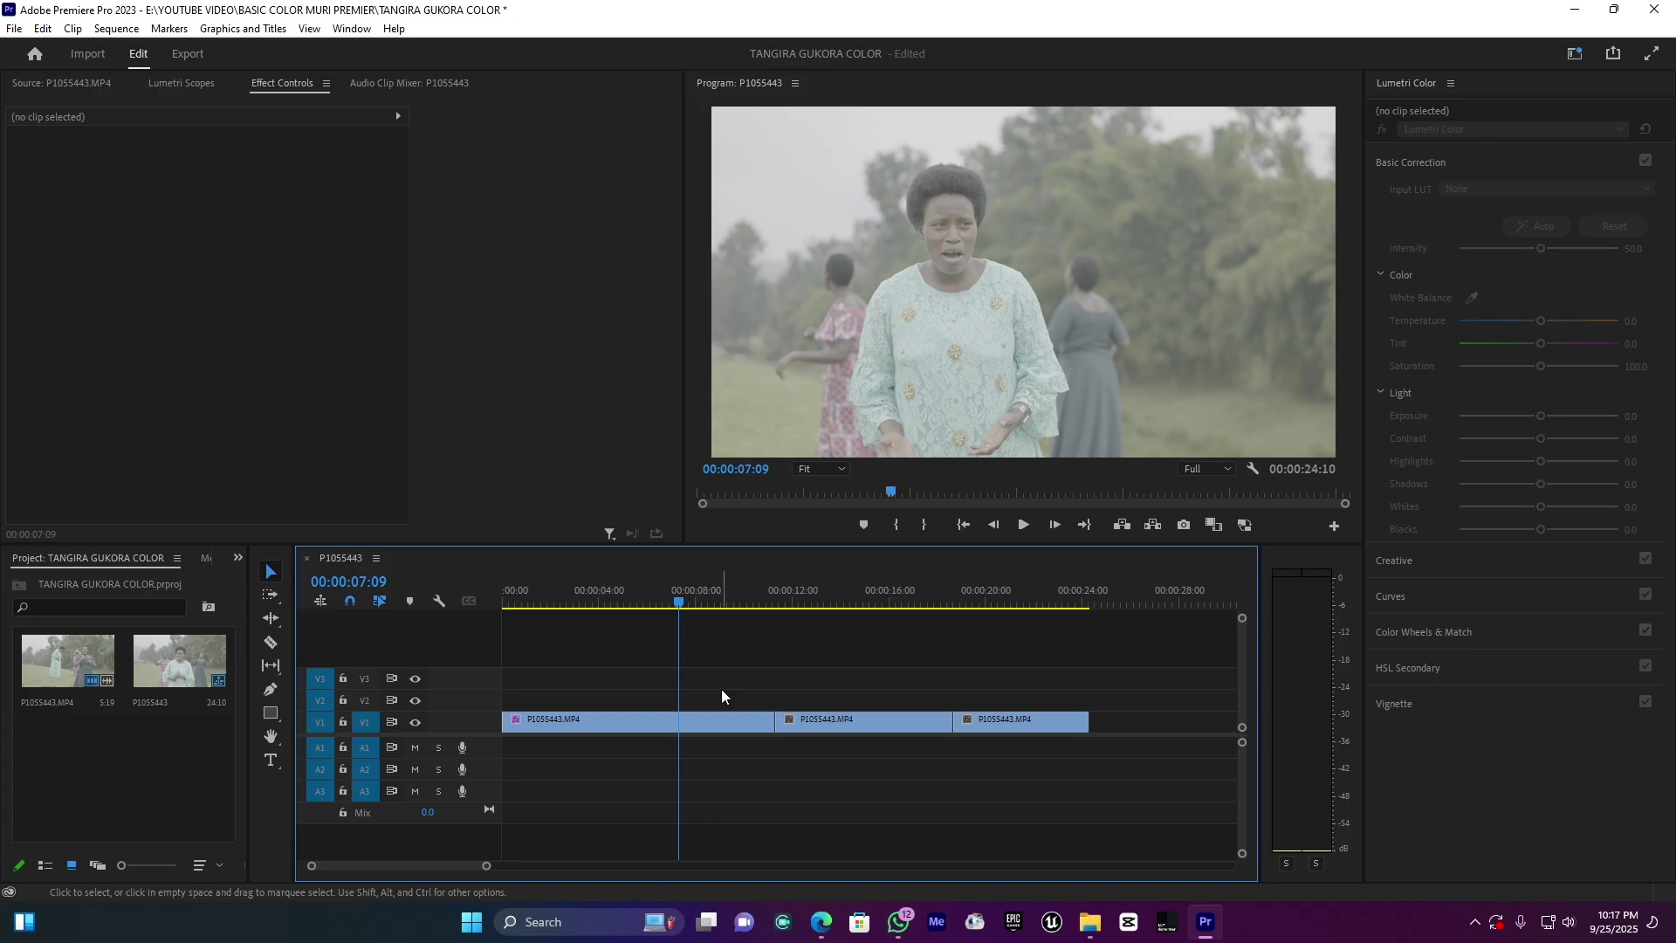
Switch to the Color workspace and select the first P1055443.MP4 clip, parking at 00:00:09:25
{"action": "left_click", "coordinate": [1576, 54]}
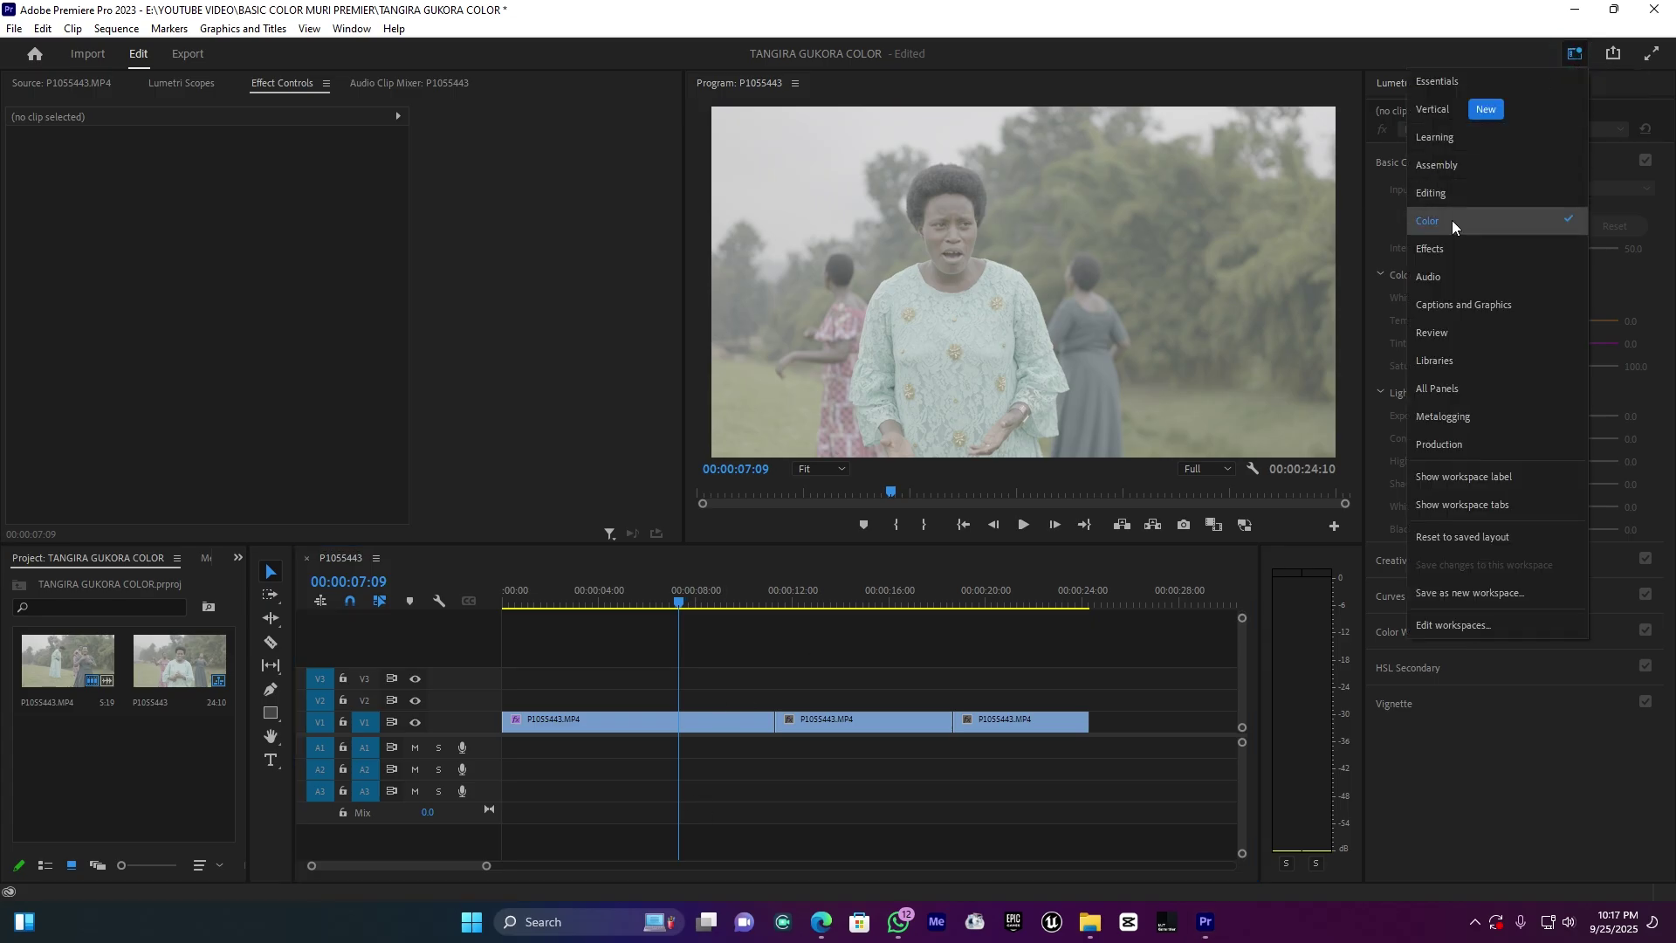
{"action": "left_click", "coordinate": [1463, 221]}
{"action": "left_click", "coordinate": [688, 726]}
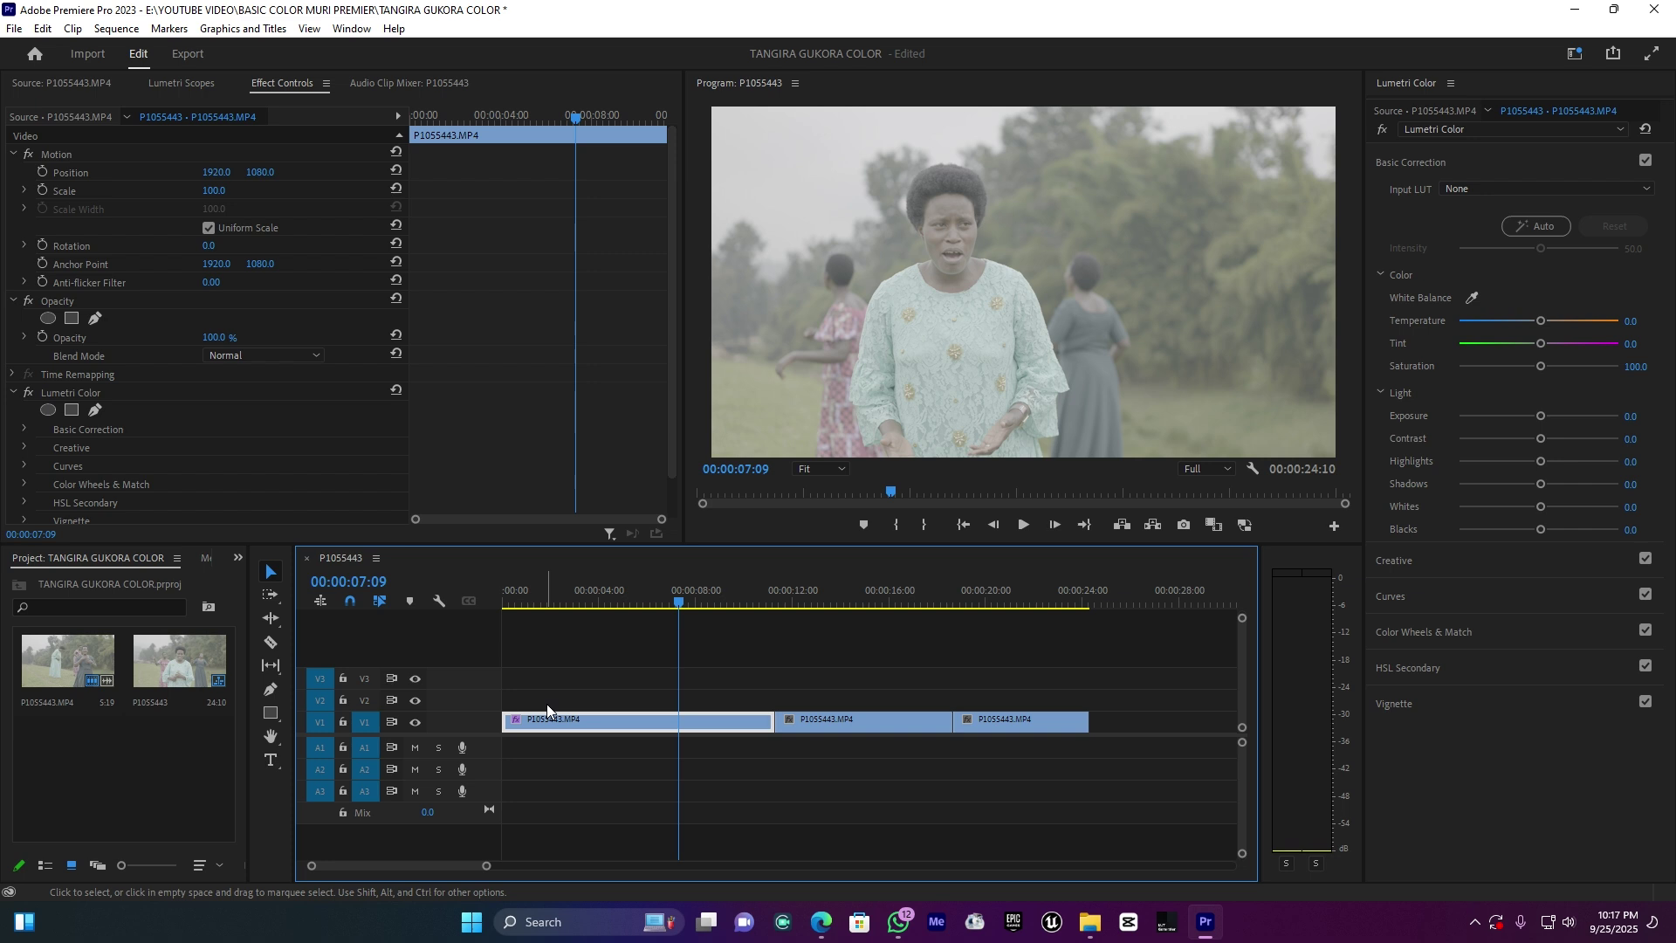
{"action": "left_click", "coordinate": [865, 599]}
{"action": "left_click", "coordinate": [1015, 599]}
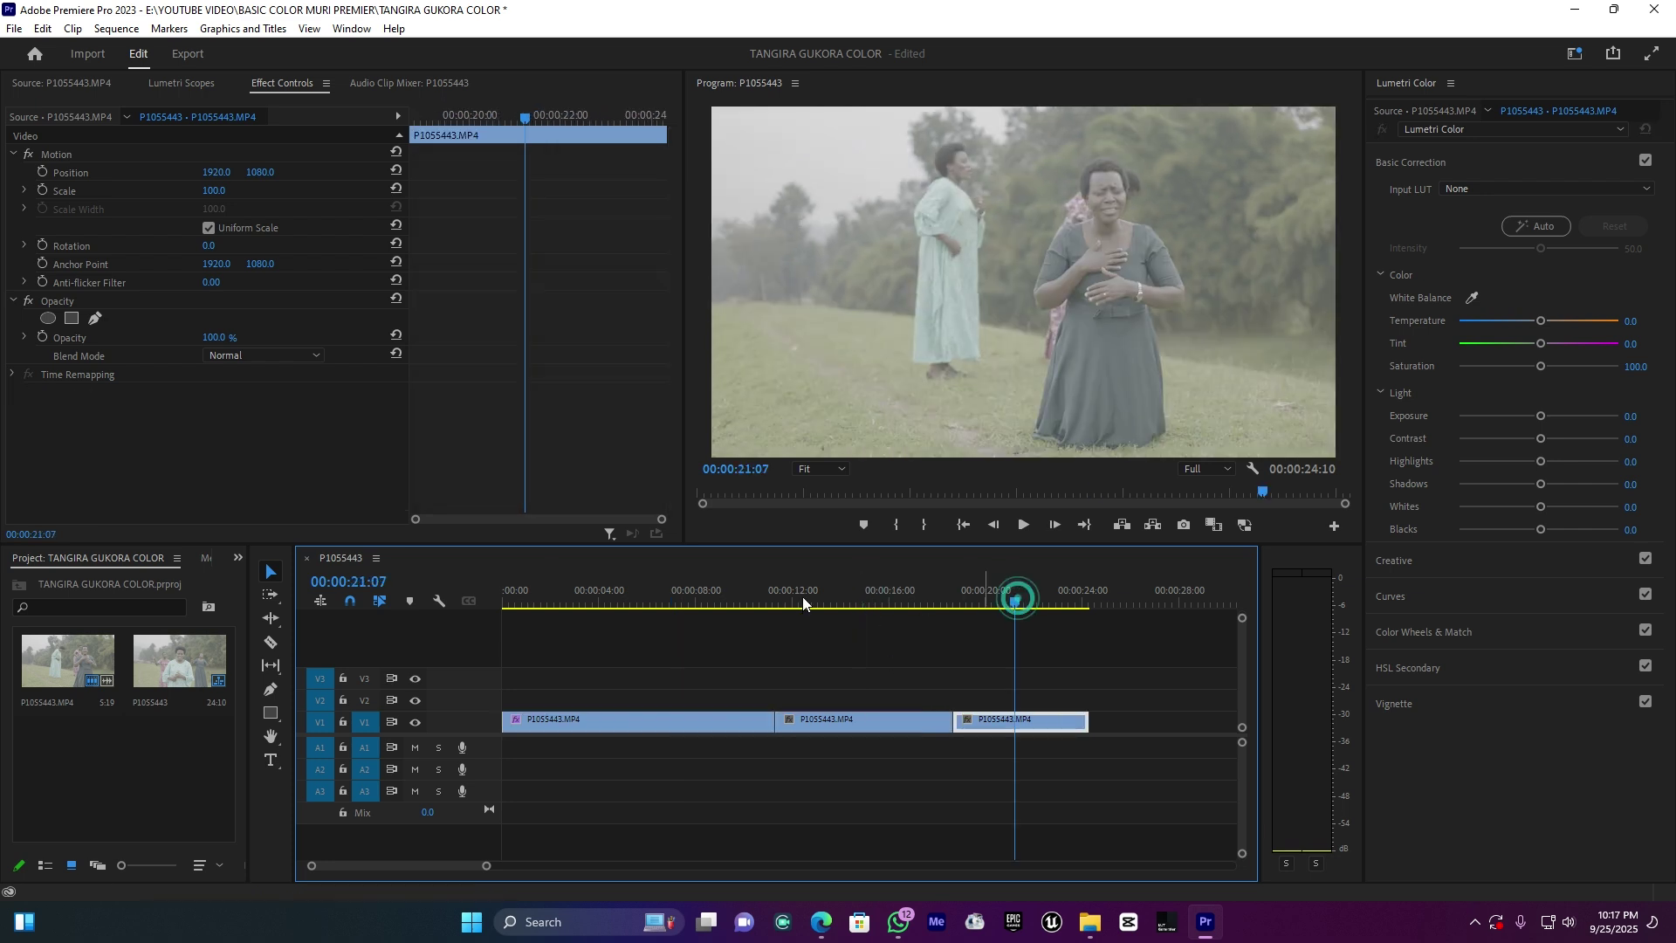
{"action": "left_click", "coordinate": [742, 600]}
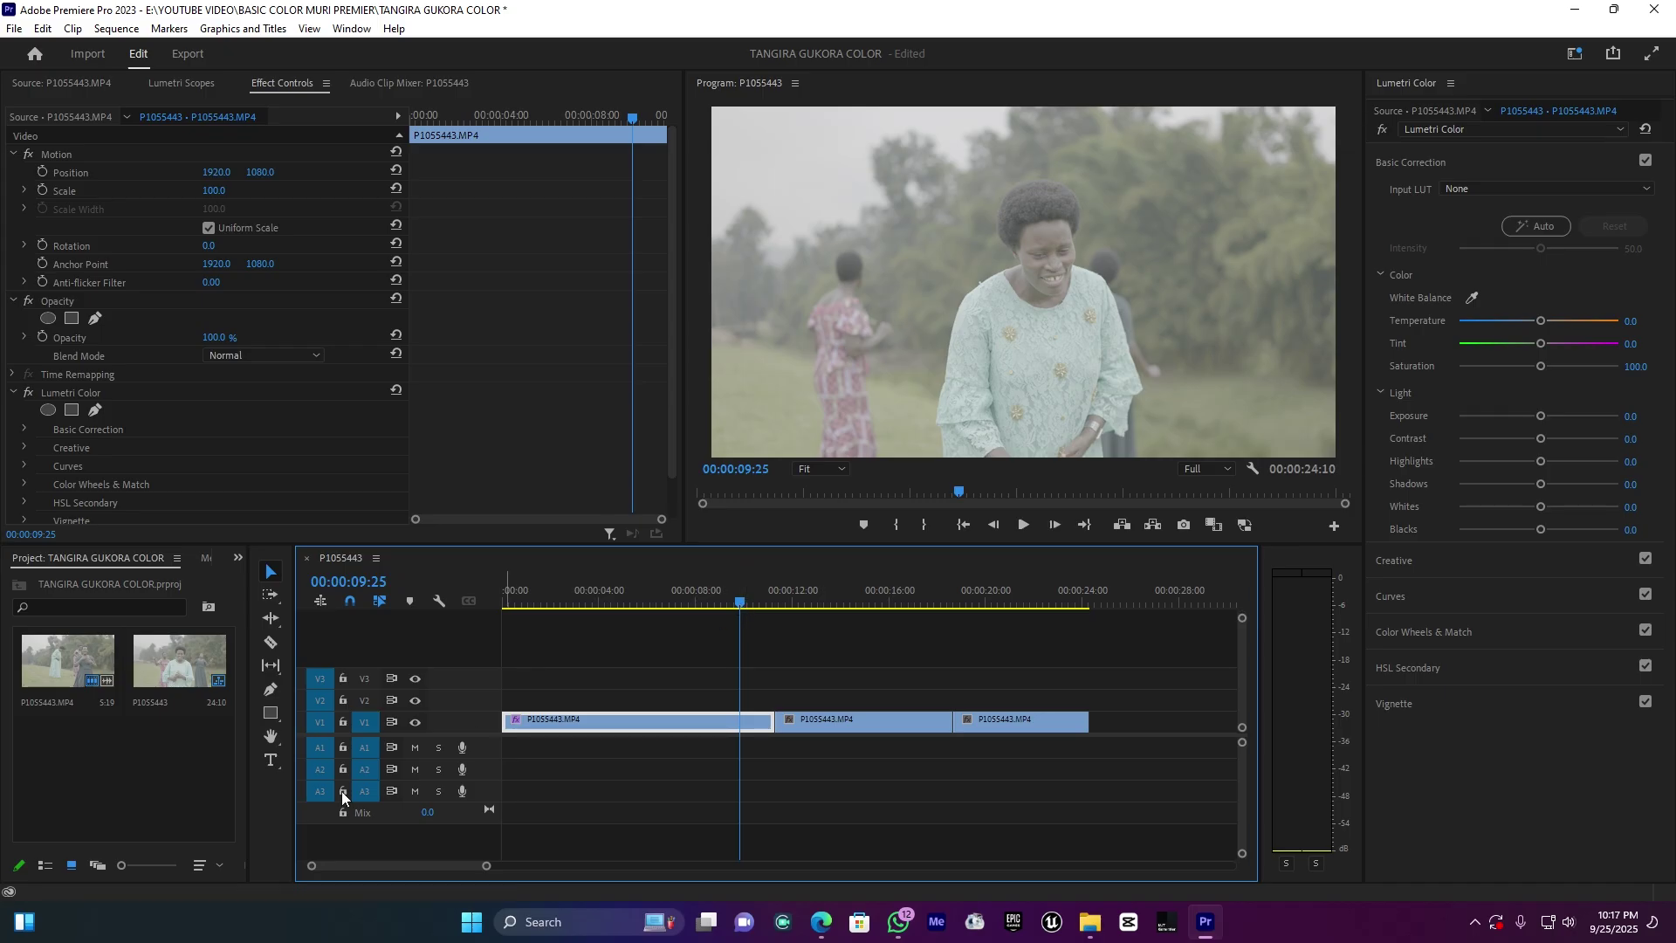
Create a new Adjustment Layer in the Project bin with default settings
{"action": "left_click", "coordinate": [179, 805]}
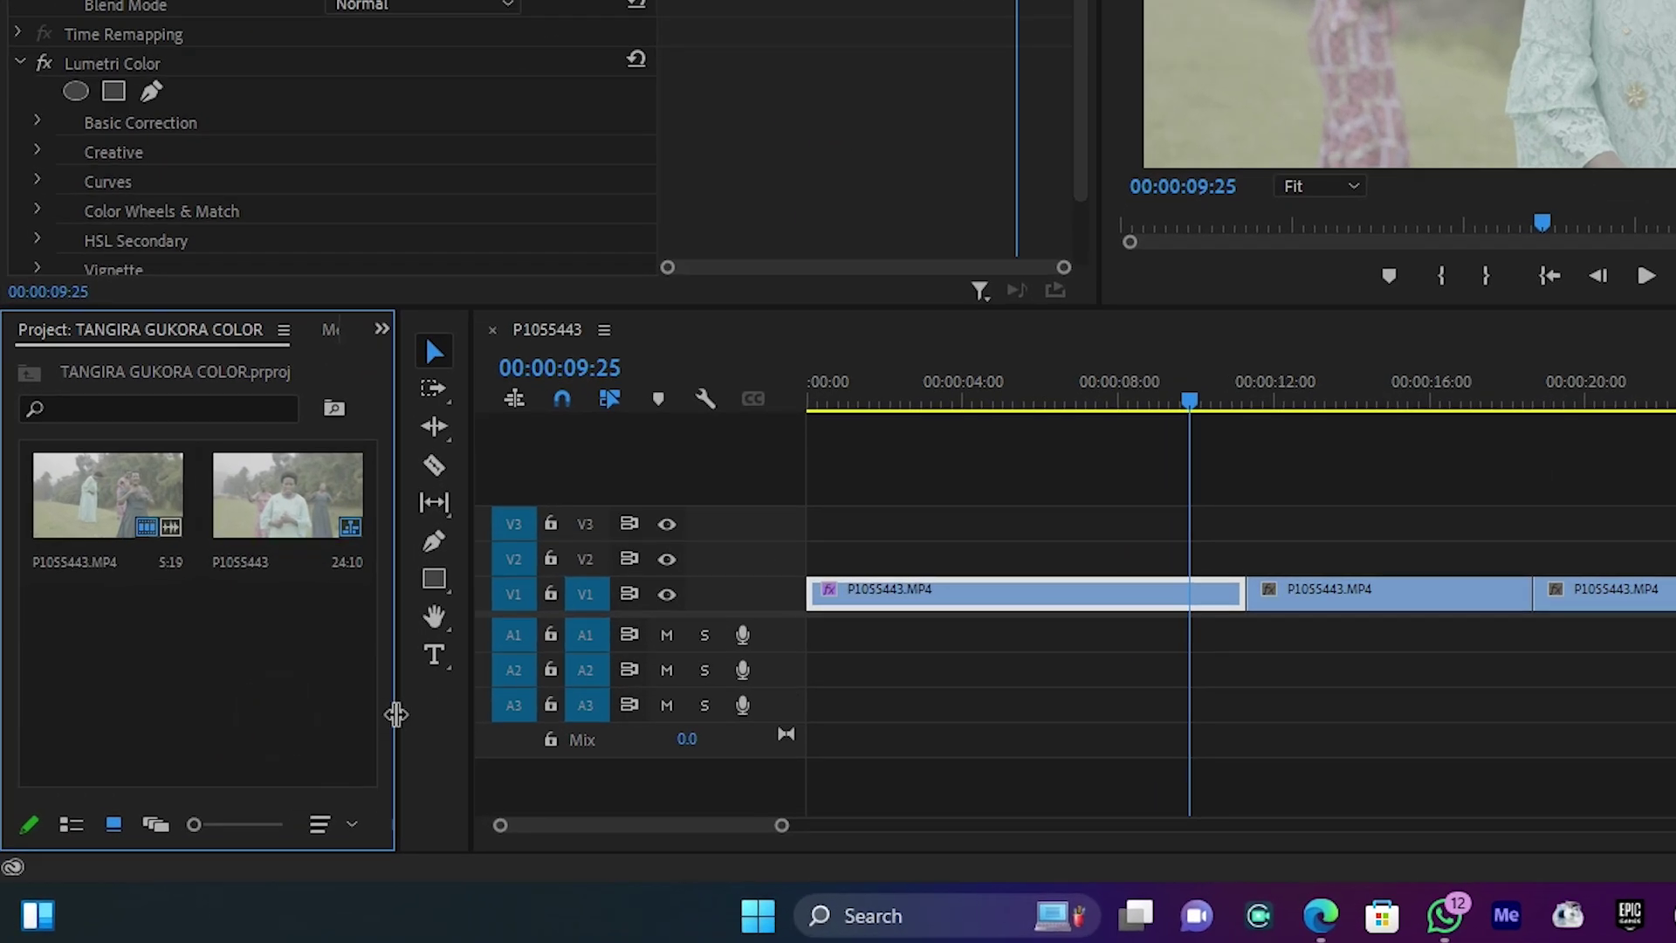
{"action": "left_click_drag", "start_coordinate": [402, 723], "coordinate": [588, 732]}
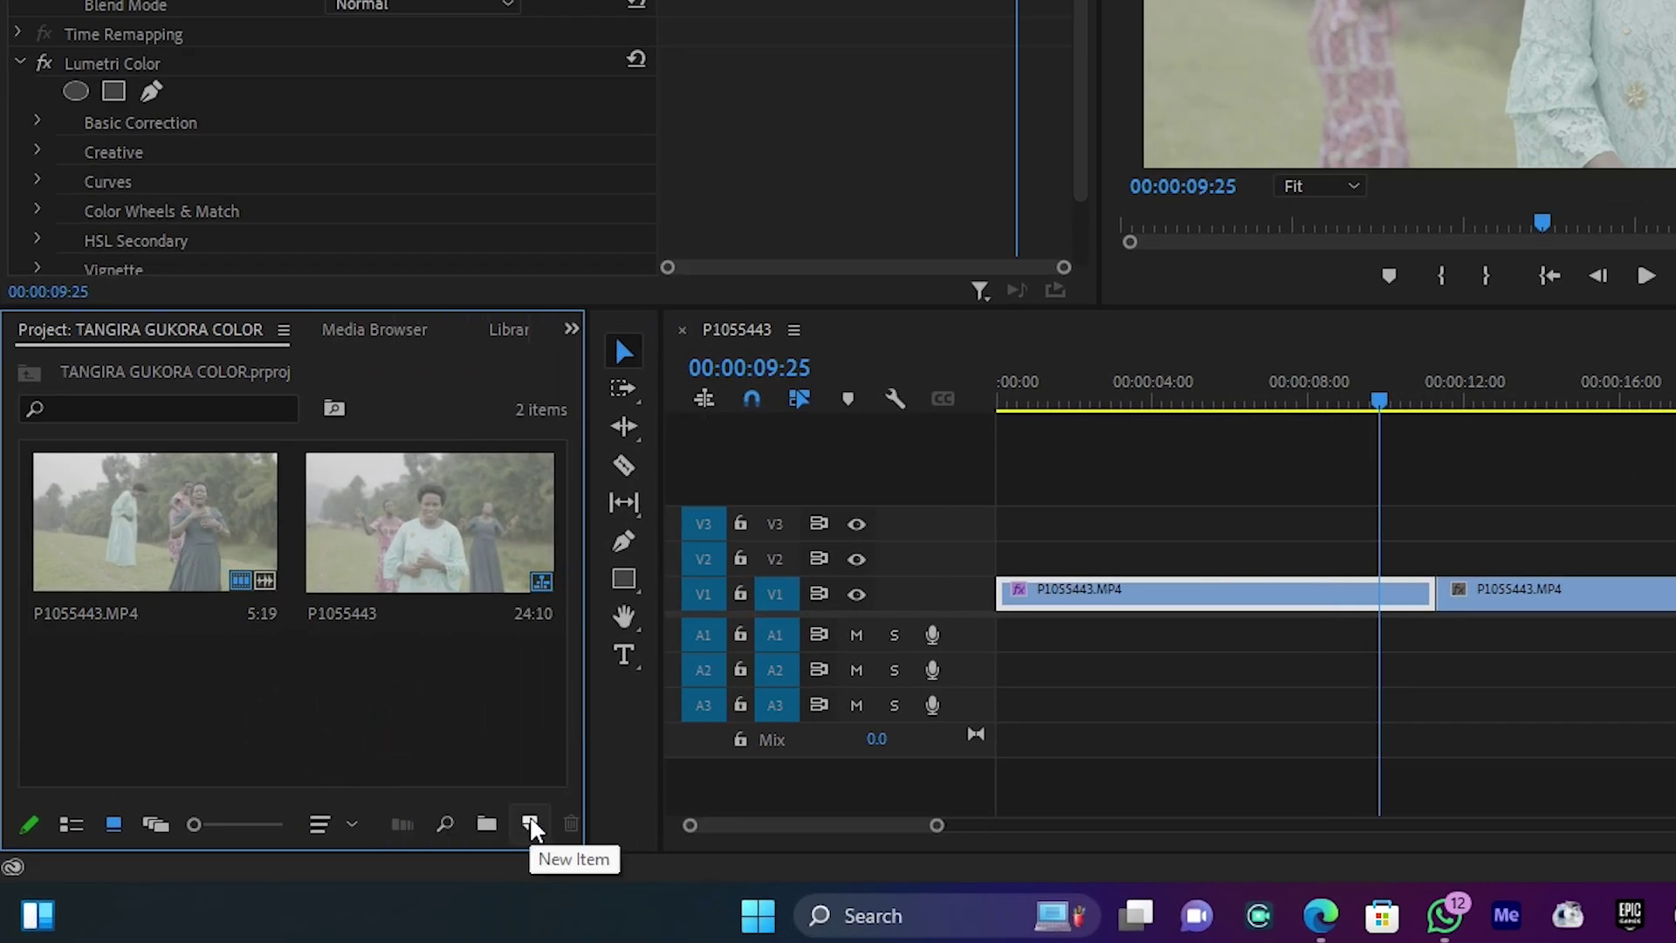
{"action": "left_click", "coordinate": [530, 824]}
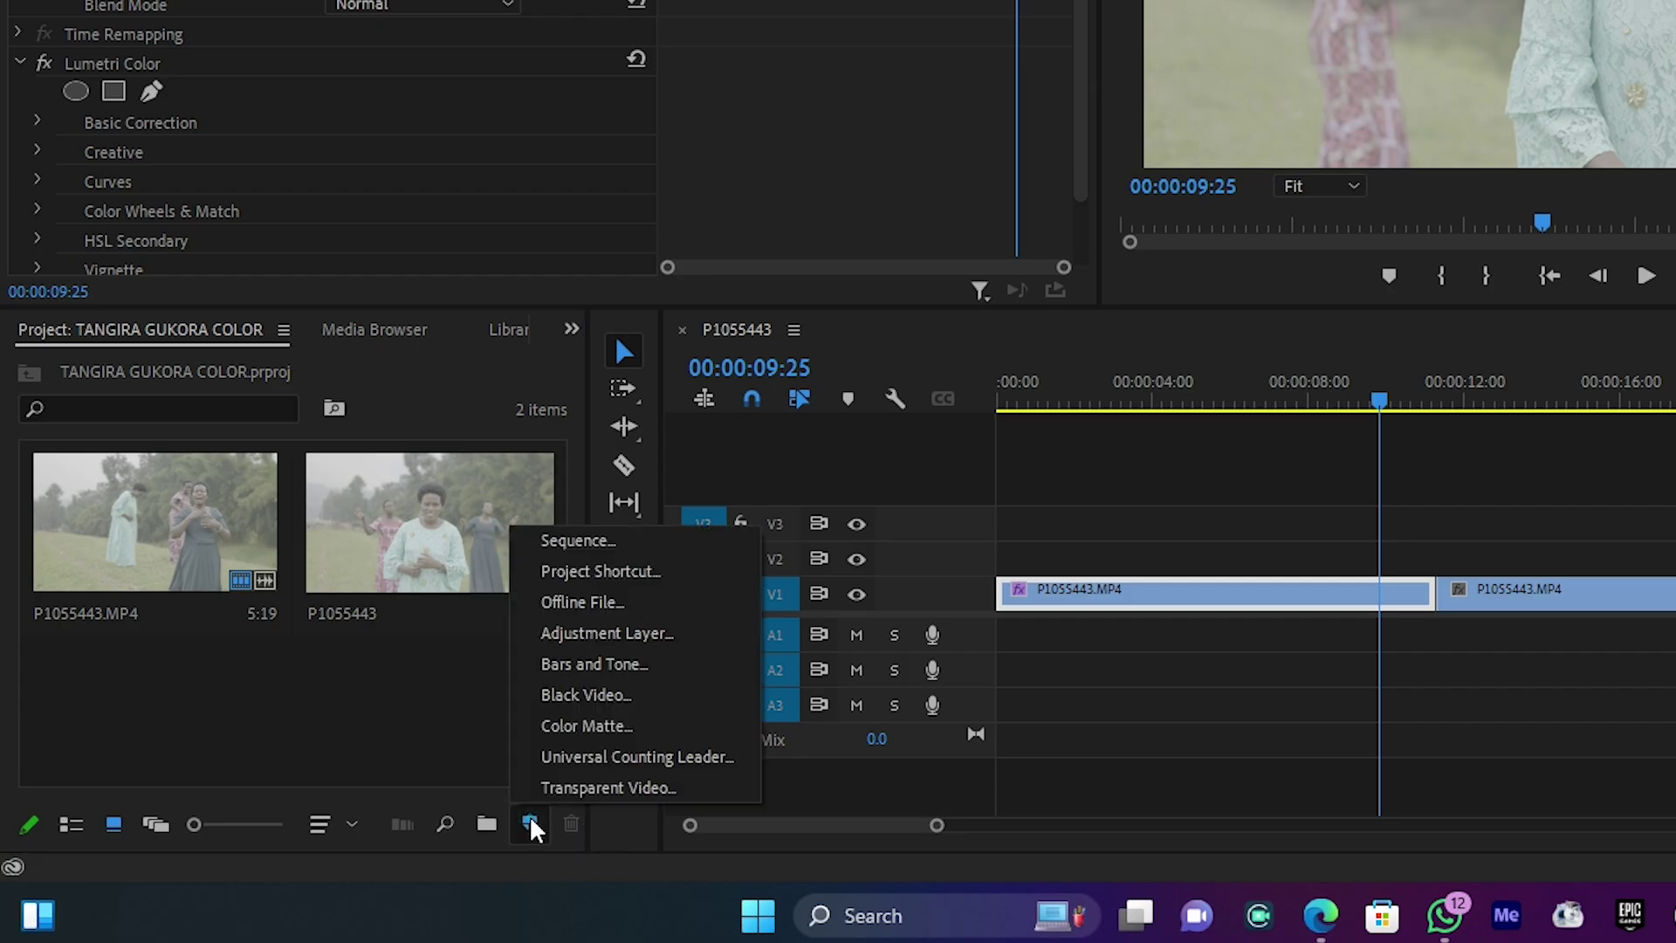
{"action": "left_click", "coordinate": [677, 640]}
{"action": "left_click", "coordinate": [887, 521]}
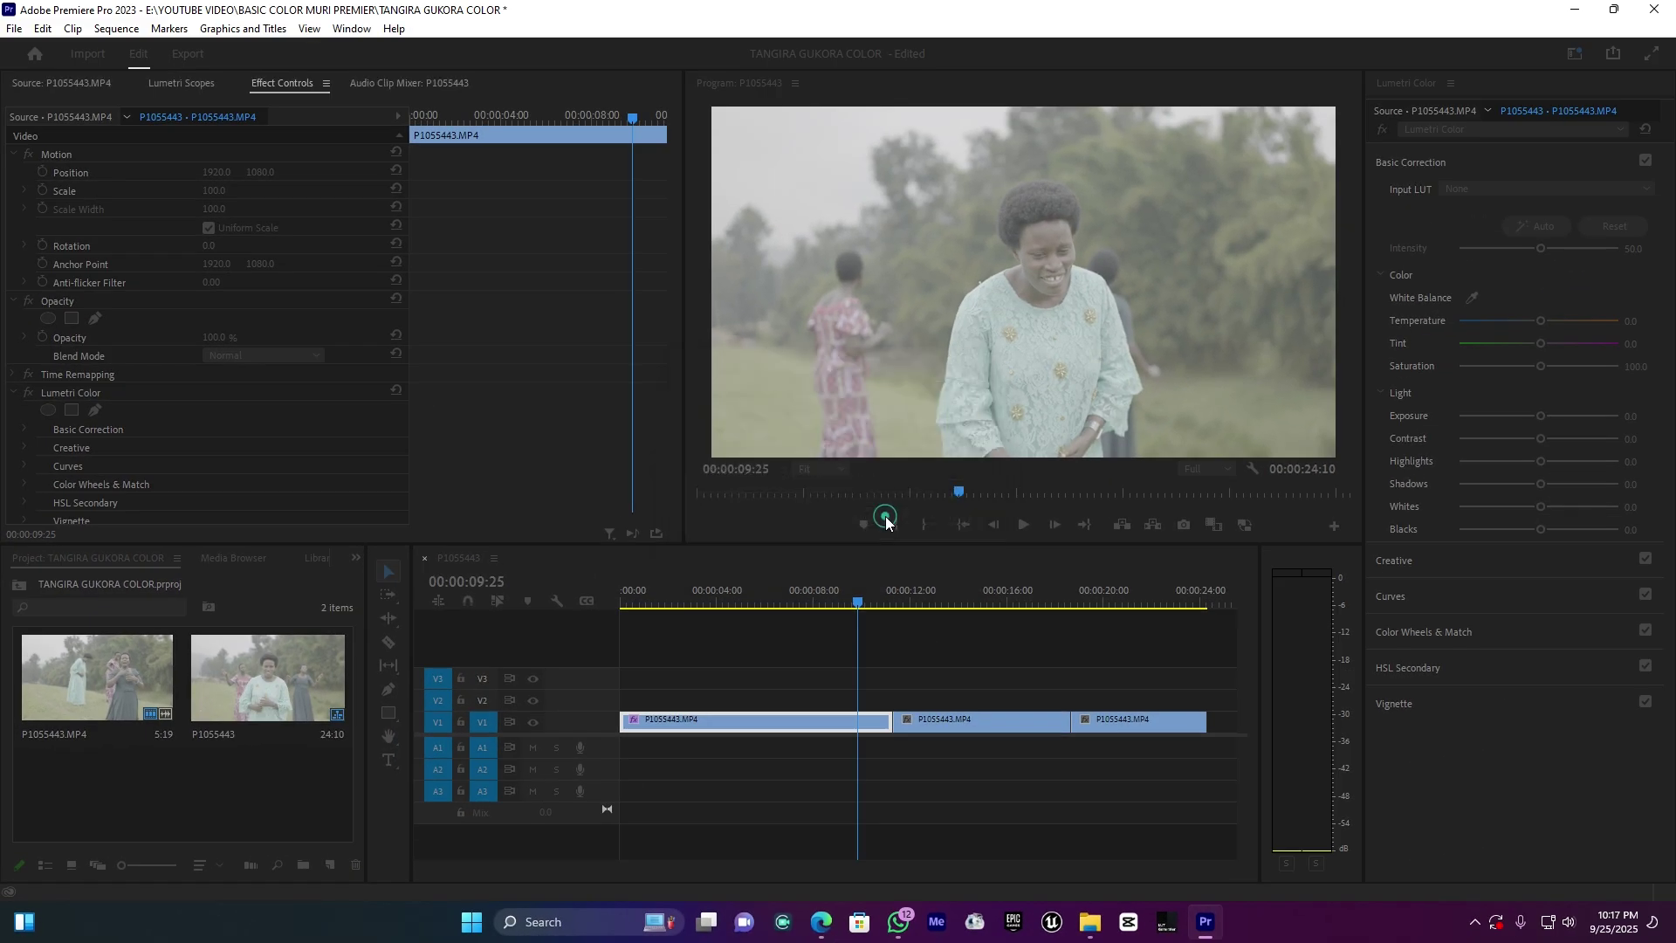
Place the adjustment layer on V2 and trim it to end with the clips at 00:00:24:10
{"action": "mouse_move", "coordinate": [86, 786]}
{"action": "left_mouse_down"}
{"action": "mouse_move", "coordinate": [675, 706]}
{"action": "mouse_move", "coordinate": [631, 704]}
{"action": "left_mouse_up"}
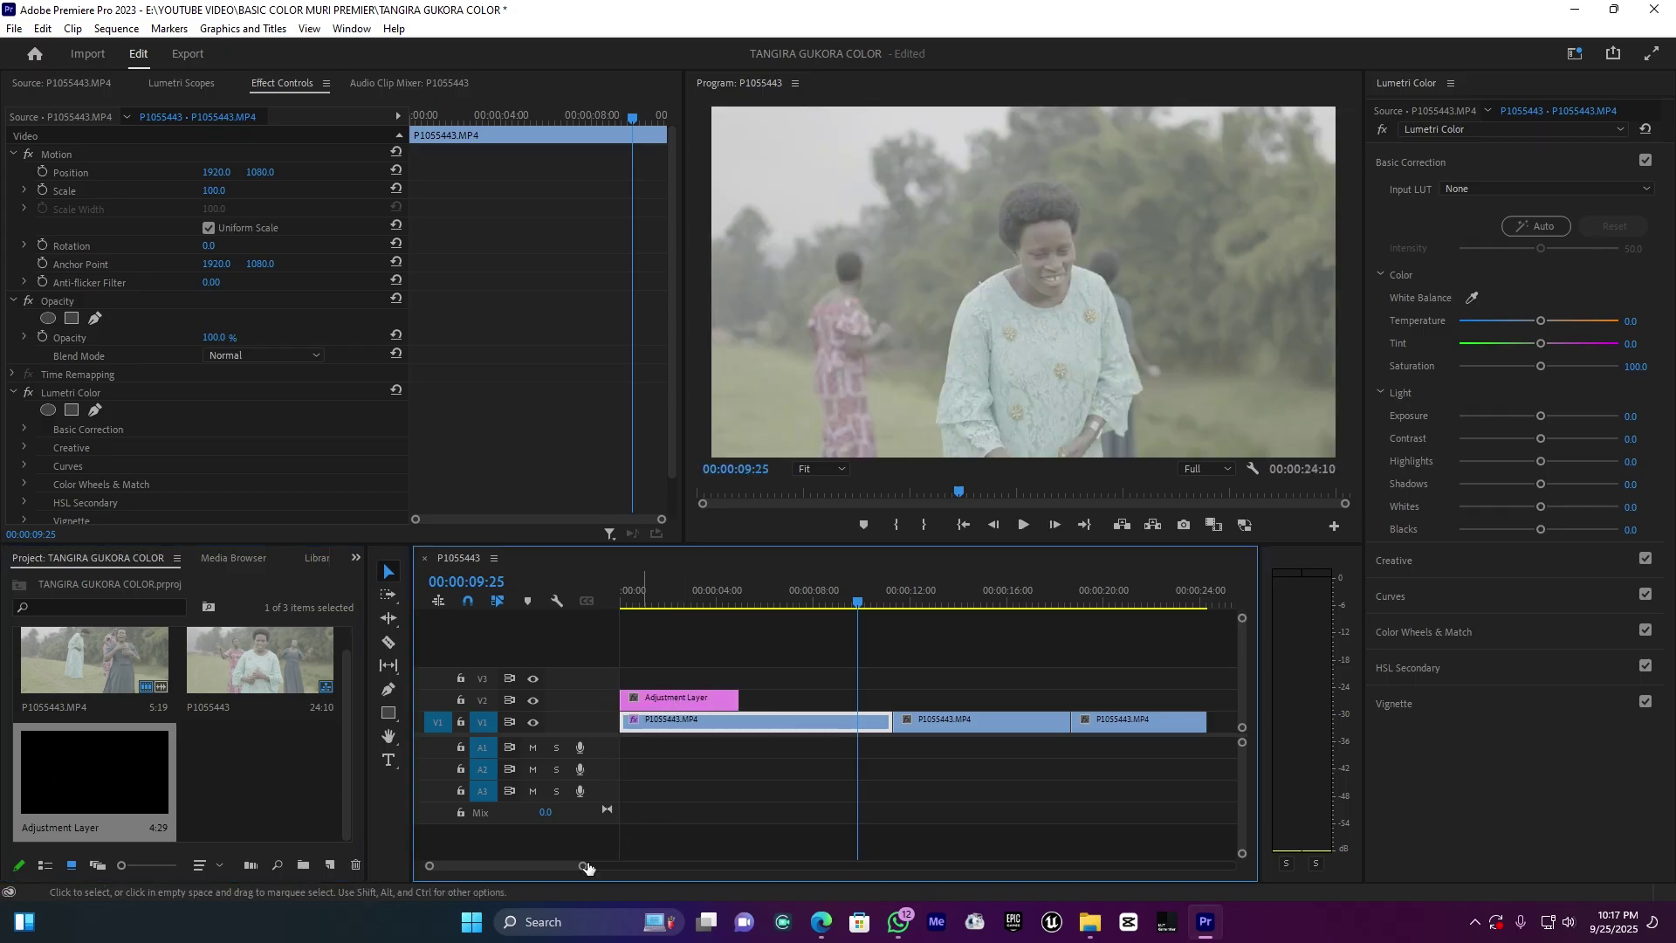
{"action": "left_click_drag", "start_coordinate": [587, 867], "coordinate": [646, 866]}
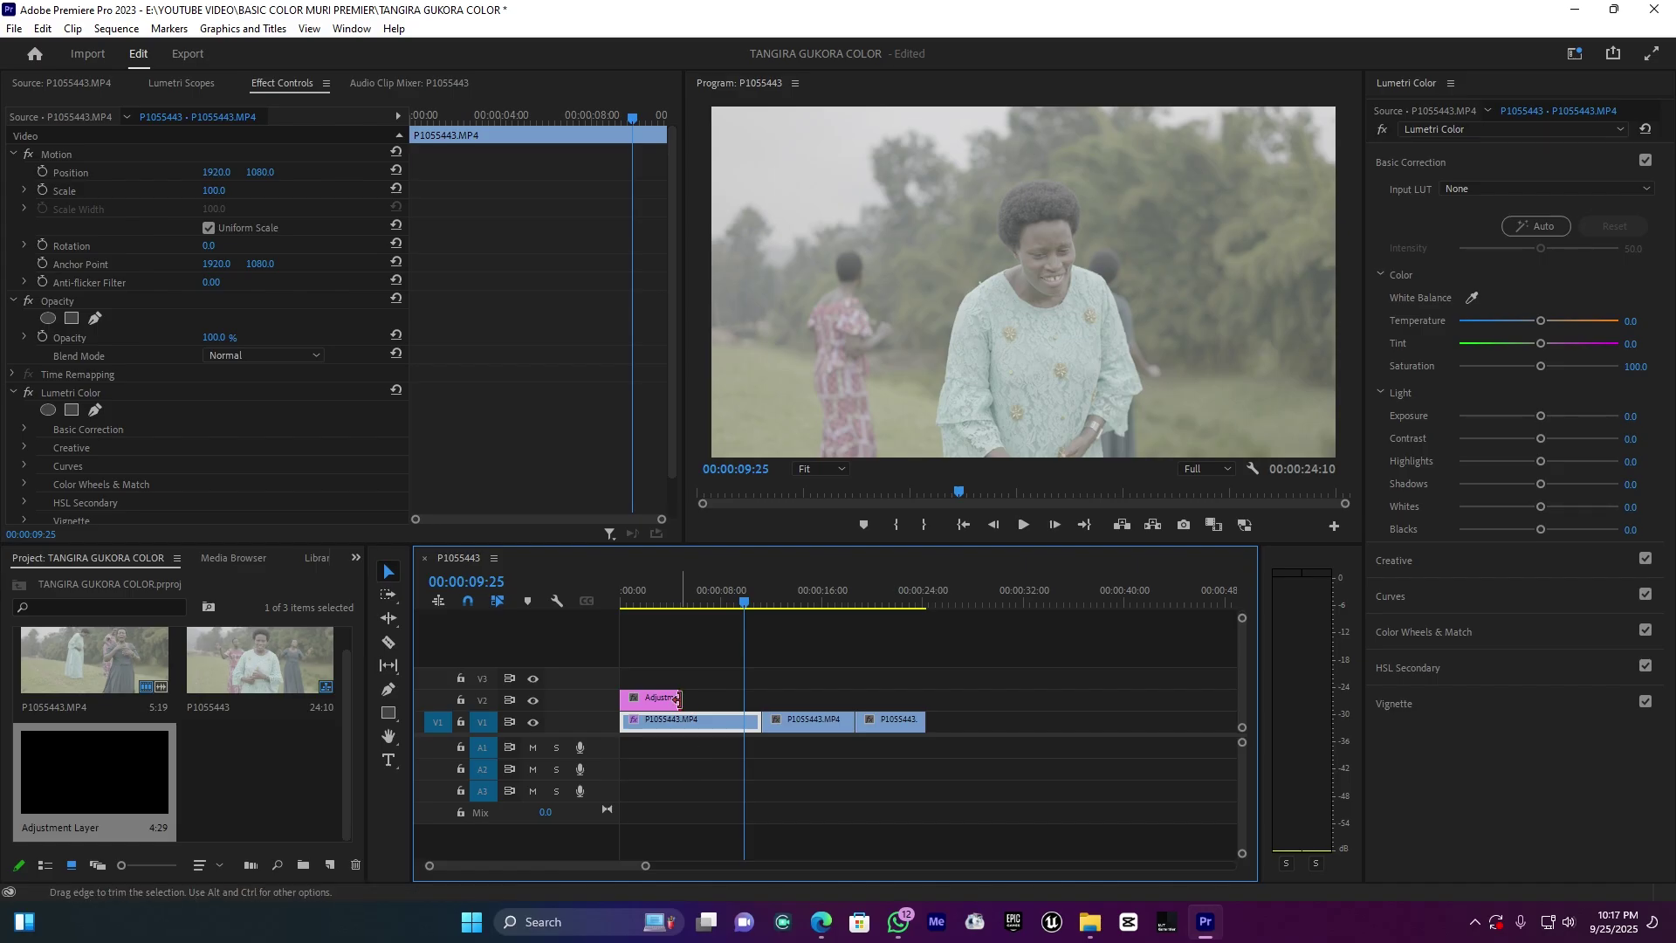
{"action": "left_click_drag", "start_coordinate": [678, 699], "coordinate": [1053, 690]}
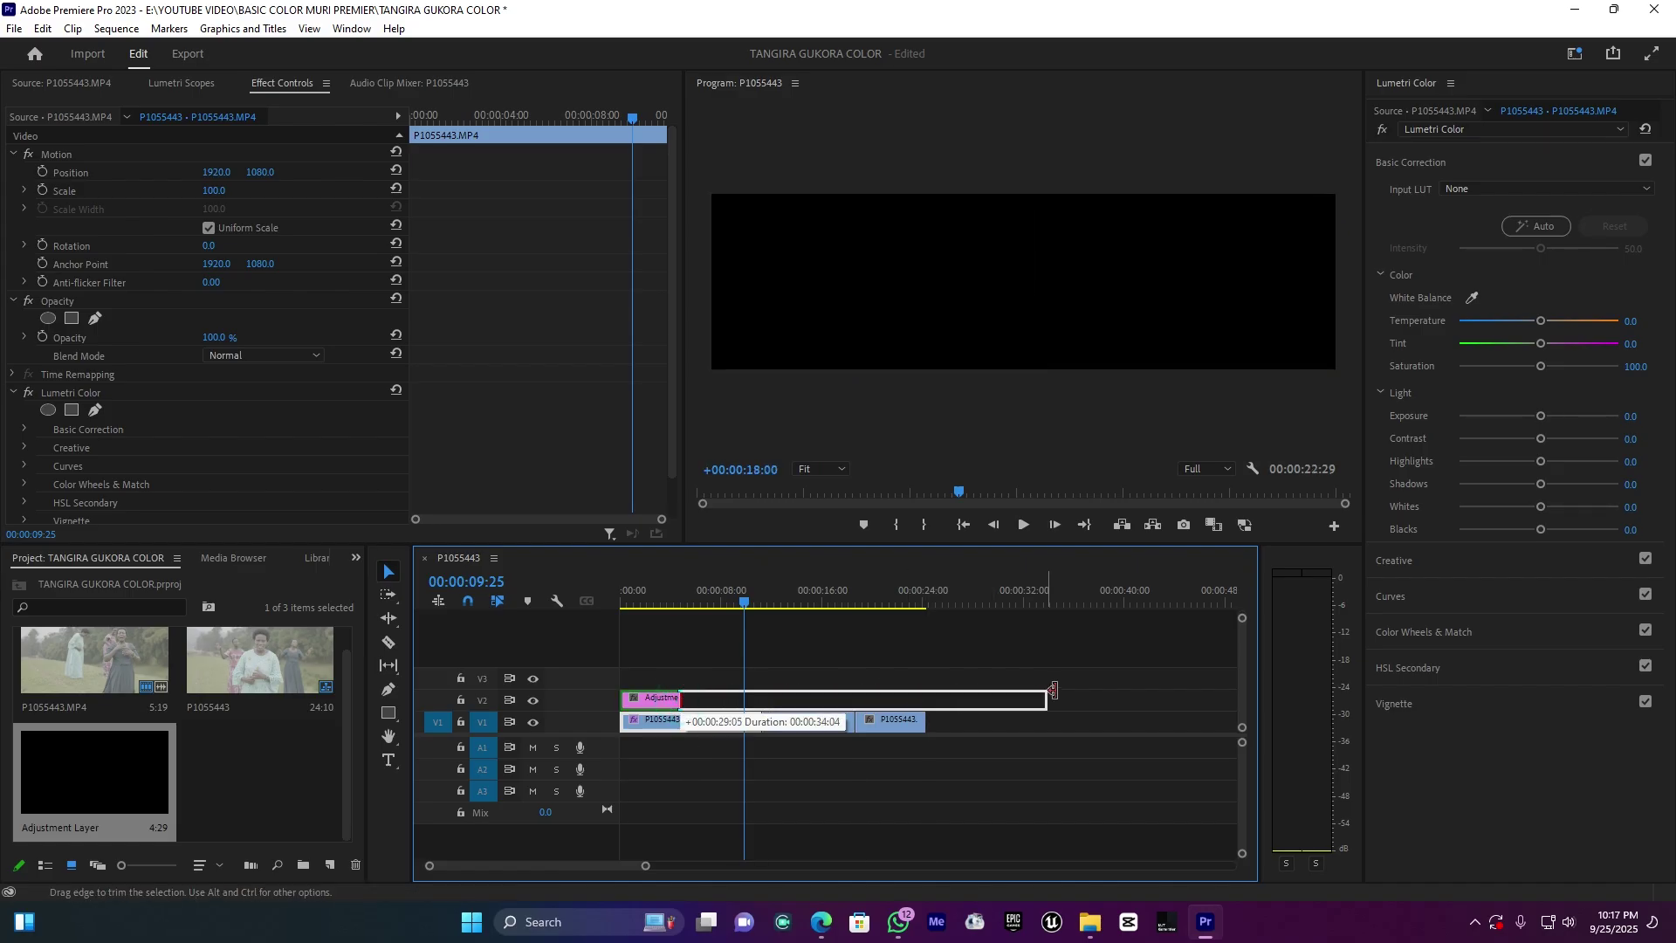
{"action": "left_click_drag", "start_coordinate": [1053, 690], "coordinate": [925, 698]}
{"action": "left_click", "coordinate": [755, 698]}
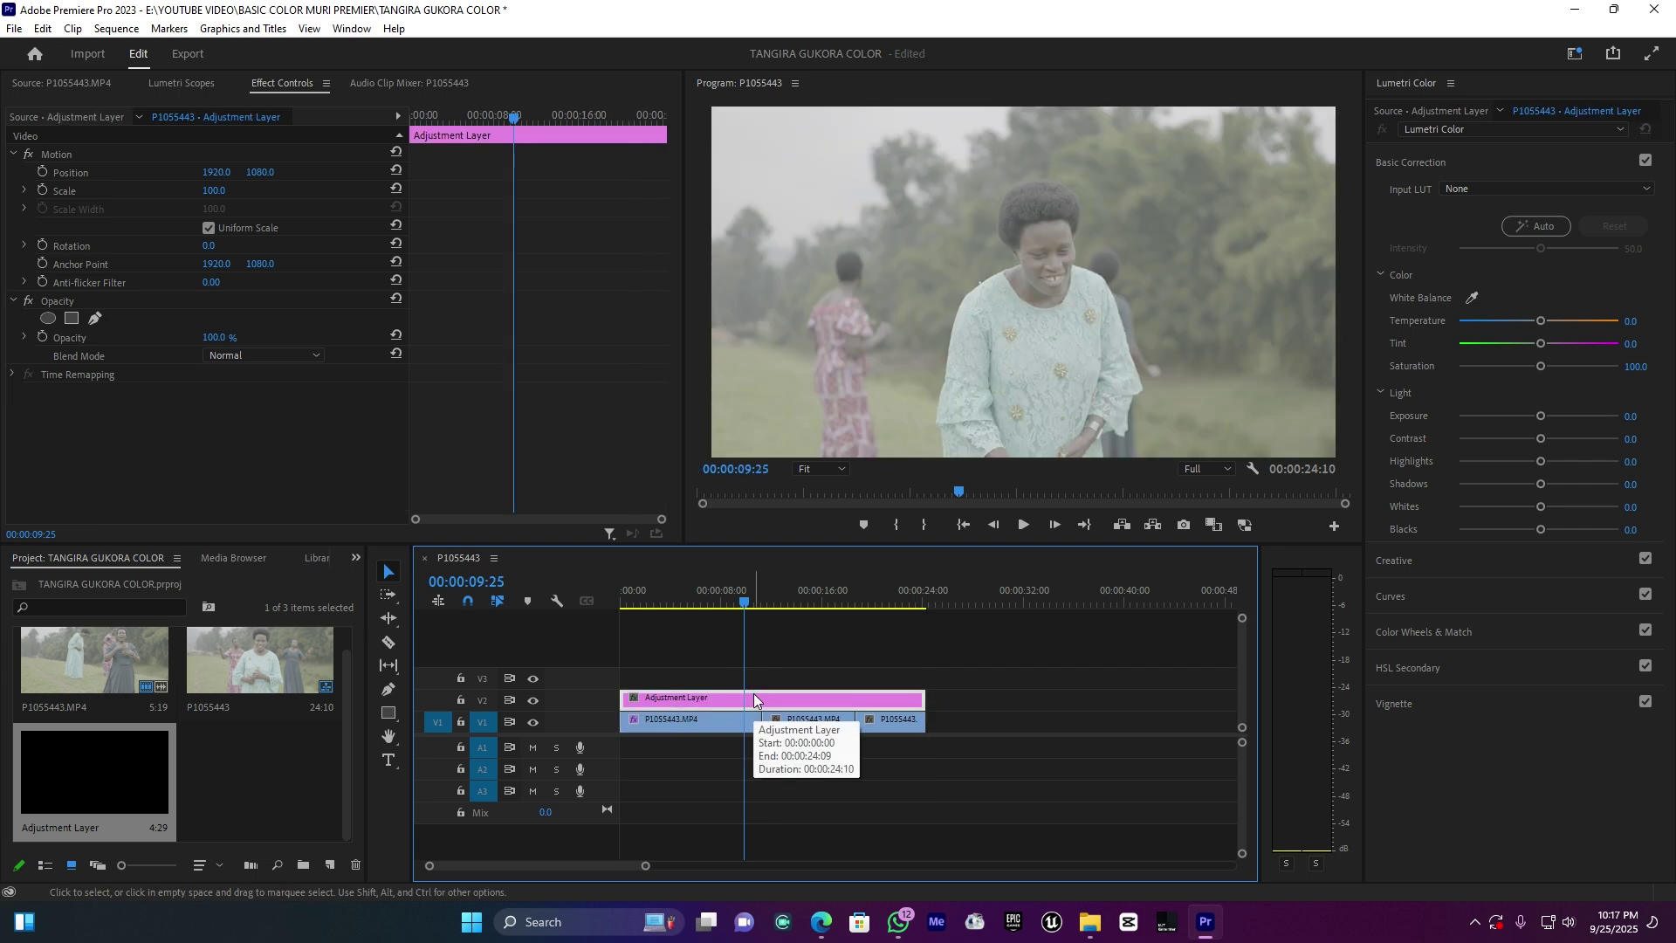
Park at 00:00:04:17, reselect the adjustment layer, and enlarge the Program monitor for Lumetri Color
{"action": "left_click", "coordinate": [703, 597]}
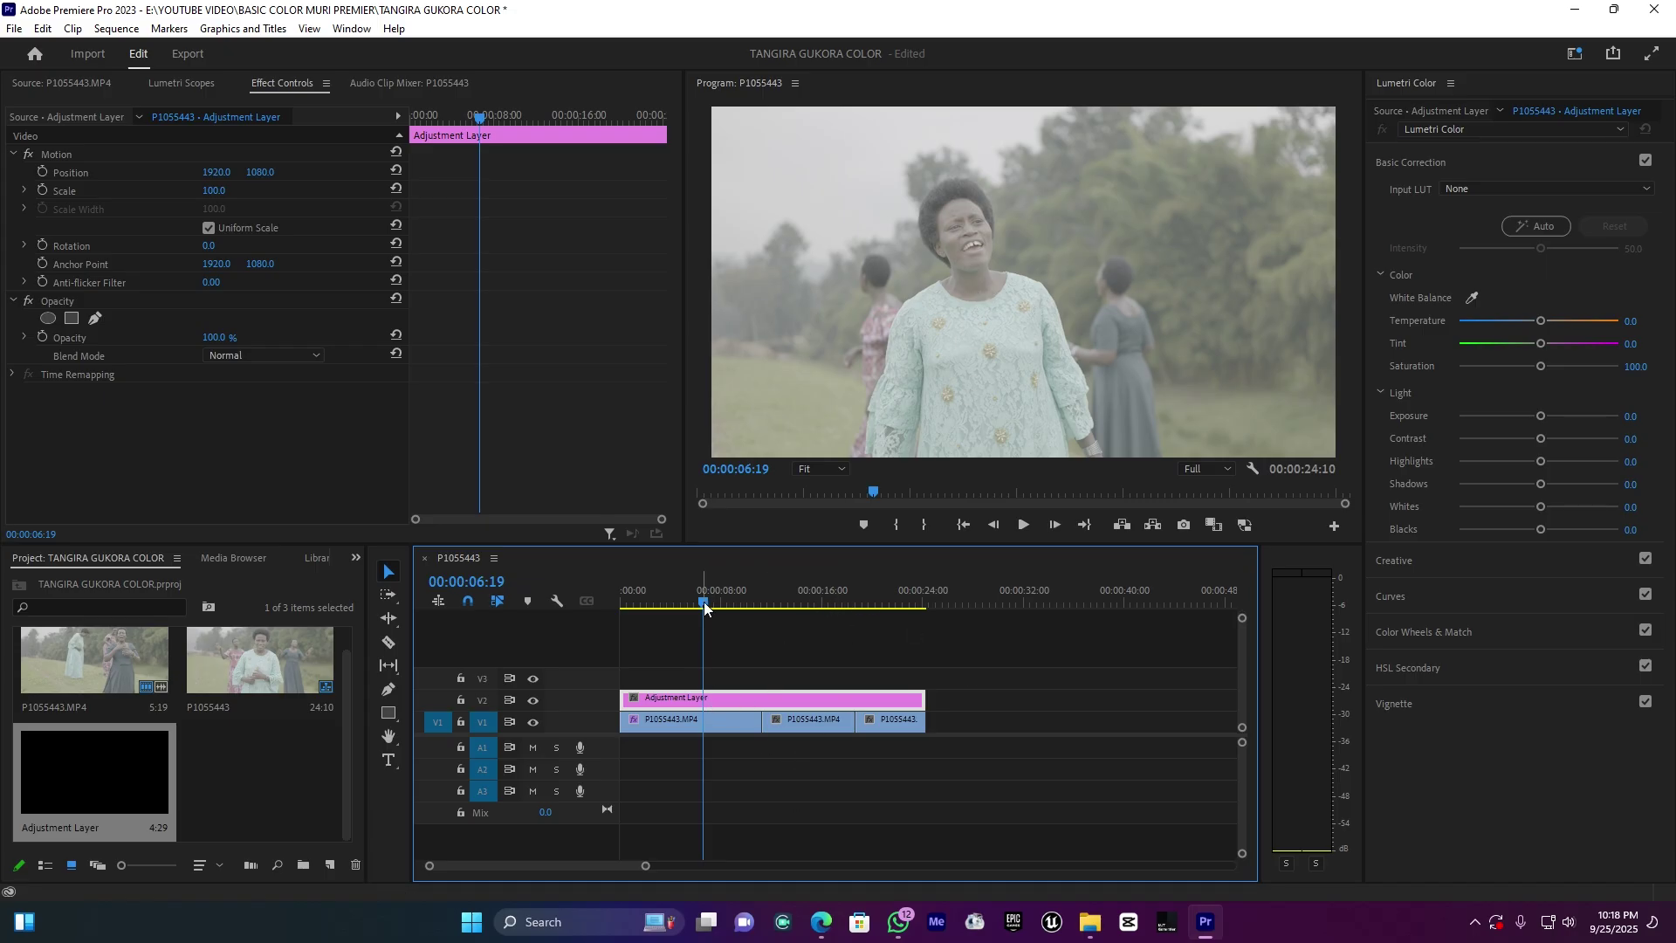
{"action": "left_click", "coordinate": [678, 596]}
{"action": "left_click", "coordinate": [695, 671]}
{"action": "left_click", "coordinate": [687, 696]}
{"action": "left_click_drag", "start_coordinate": [697, 547], "coordinate": [515, 622]}
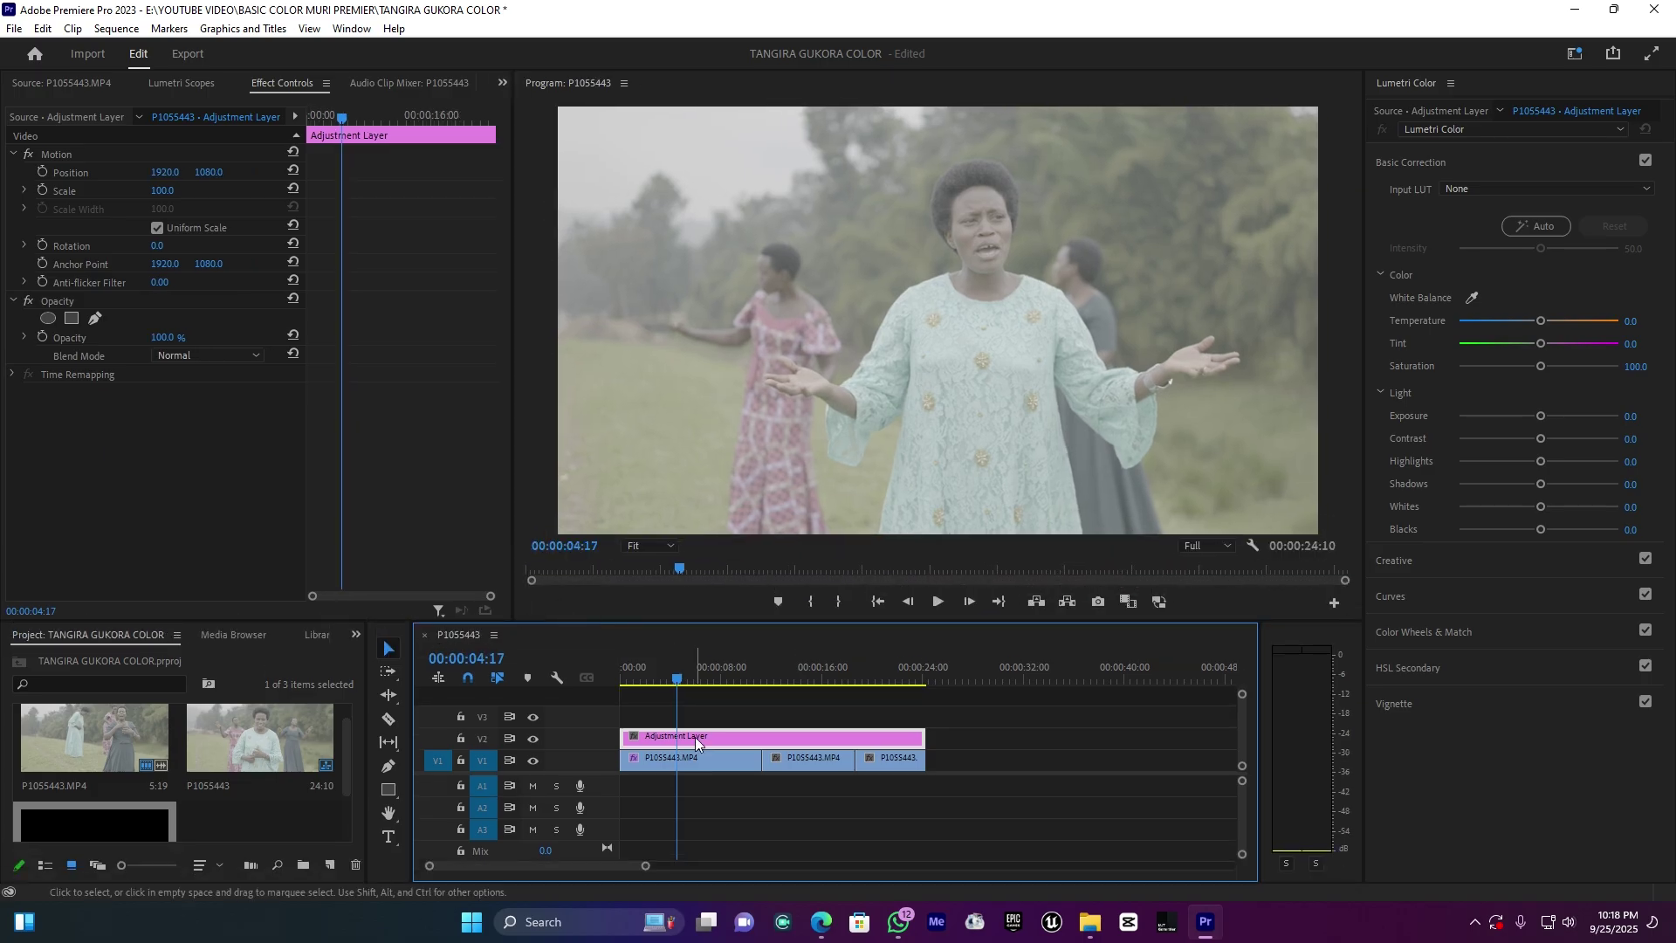
{"action": "left_click", "coordinate": [1419, 83]}
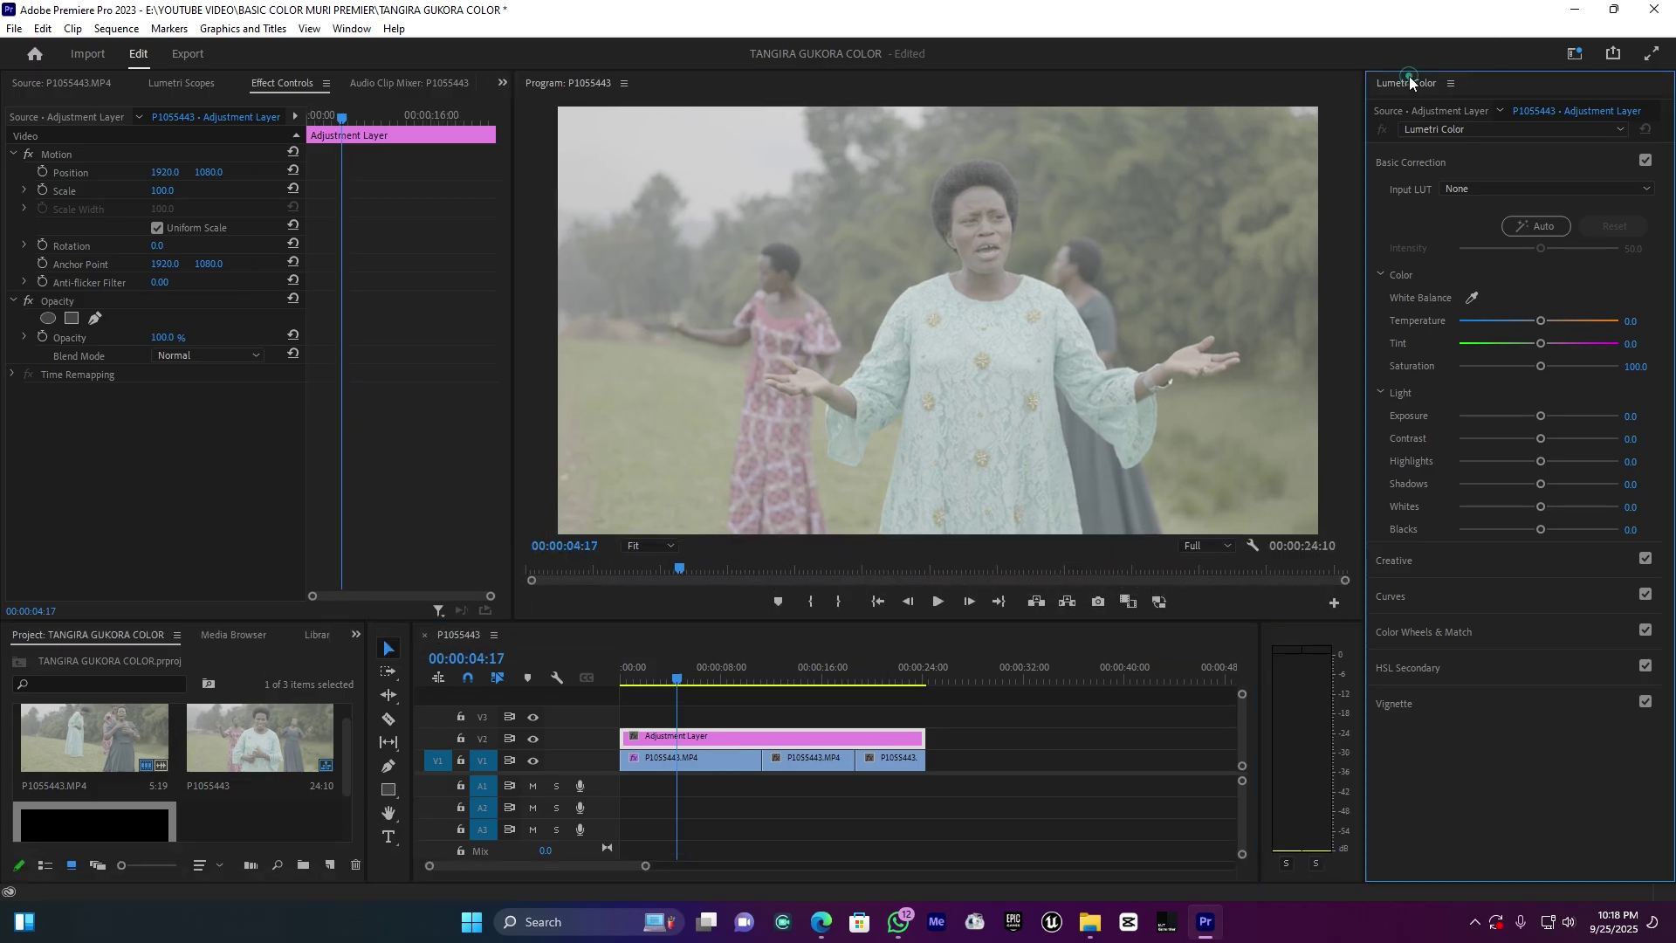
Run Auto Basic Correction on the adjustment layer, try Temperature 3.3, then reset the values
{"action": "left_click", "coordinate": [1421, 164]}
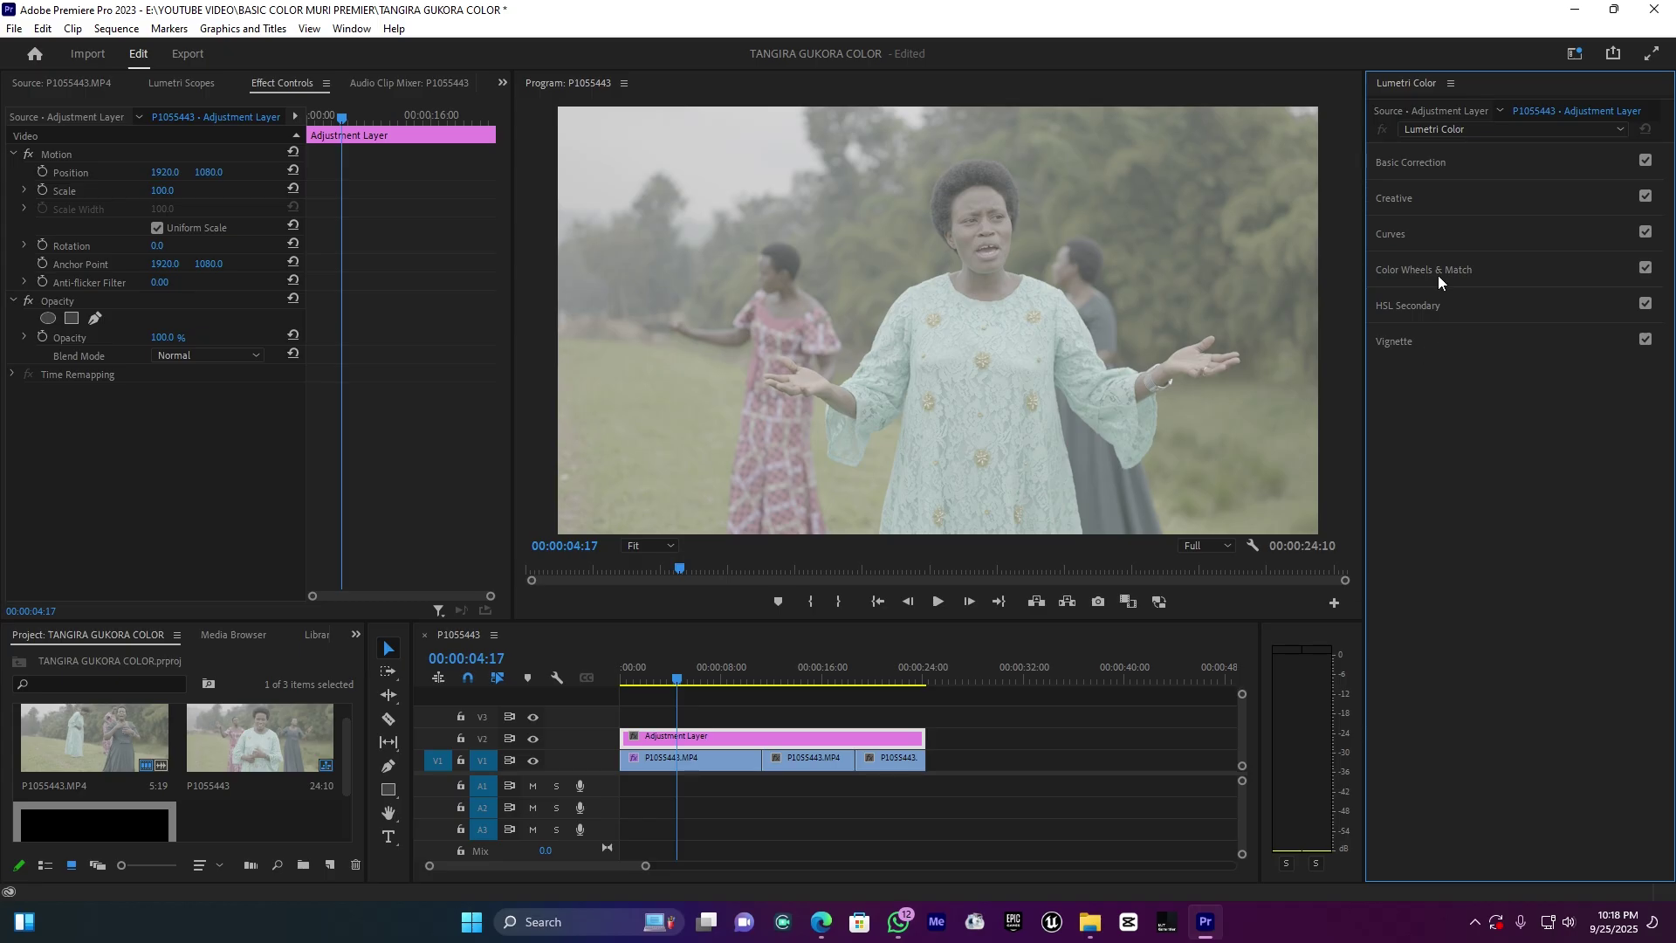
{"action": "left_click", "coordinate": [1430, 166]}
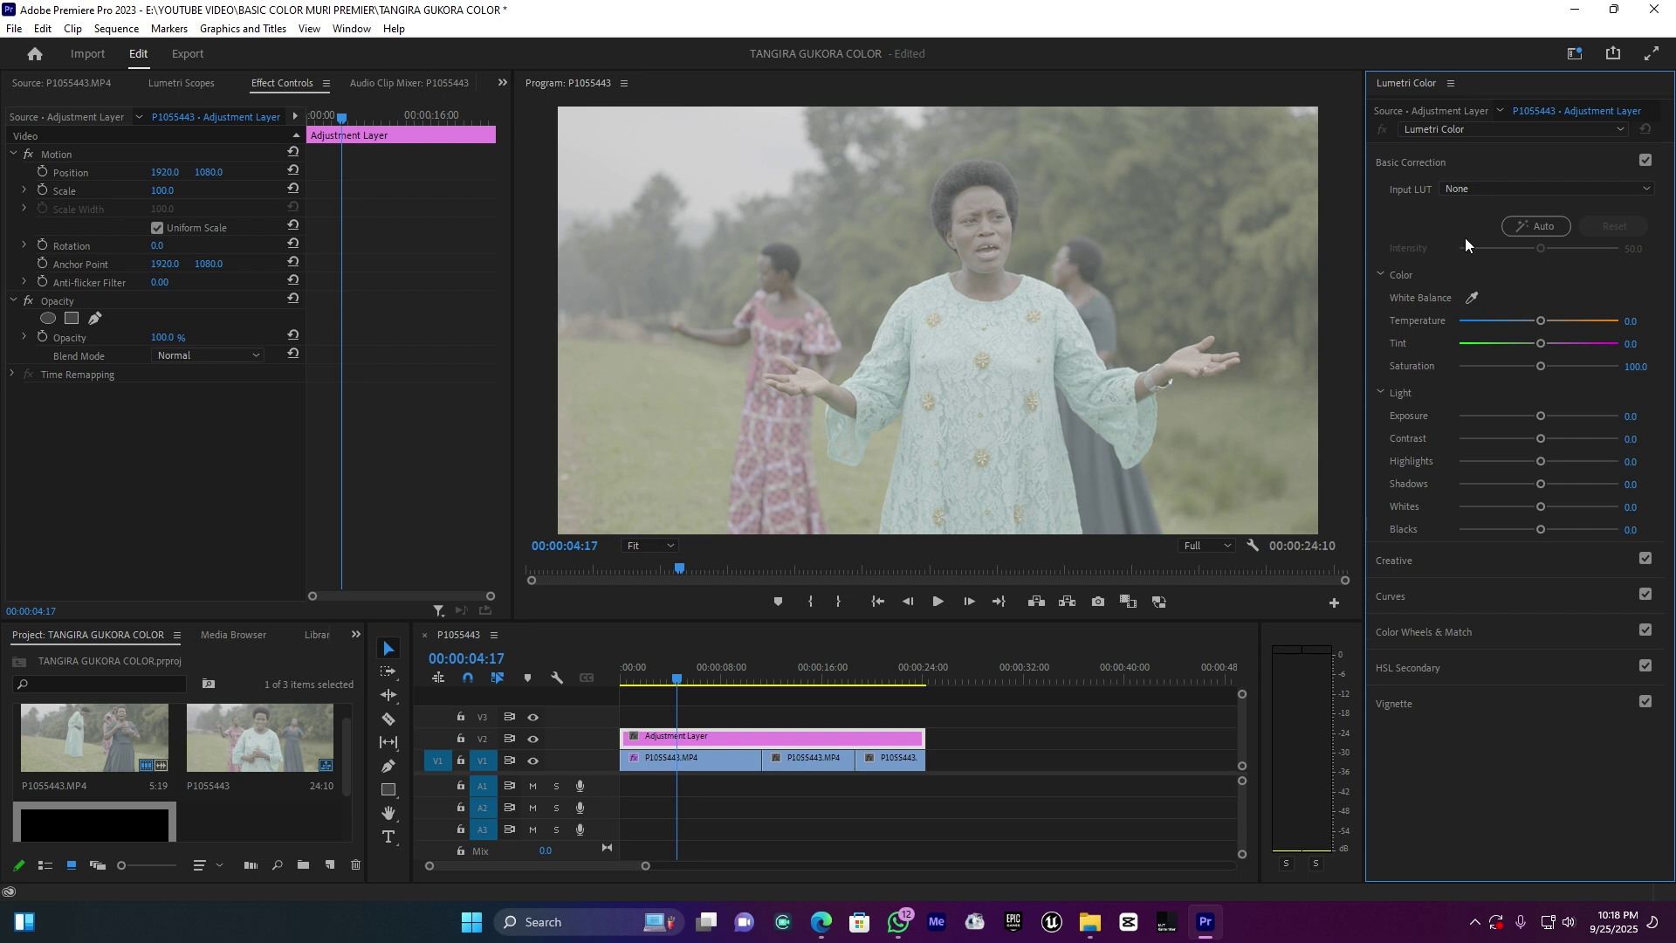
{"action": "left_click", "coordinate": [1546, 228]}
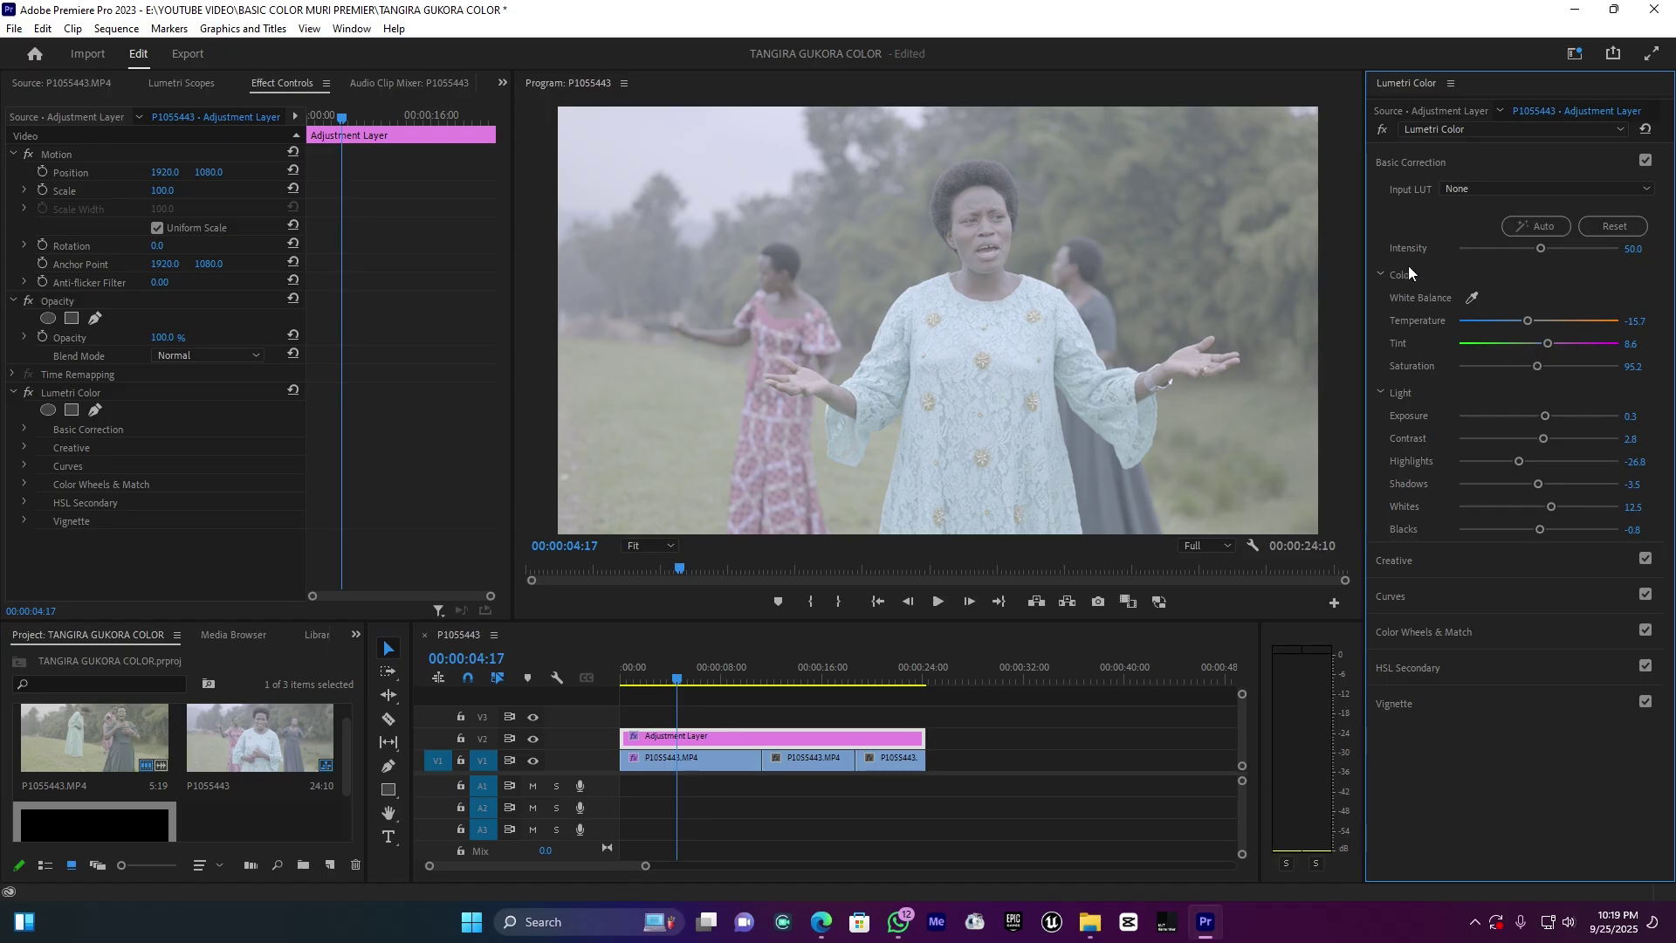
{"action": "left_click_drag", "start_coordinate": [1528, 320], "coordinate": [1539, 322]}
{"action": "left_click", "coordinate": [1617, 229]}
Set the auto-correction Intensity to 50 and return Temperature to neutral 0
{"action": "left_click_drag", "start_coordinate": [1542, 248], "coordinate": [1589, 251]}
{"action": "left_click_drag", "start_coordinate": [1611, 253], "coordinate": [1621, 255]}
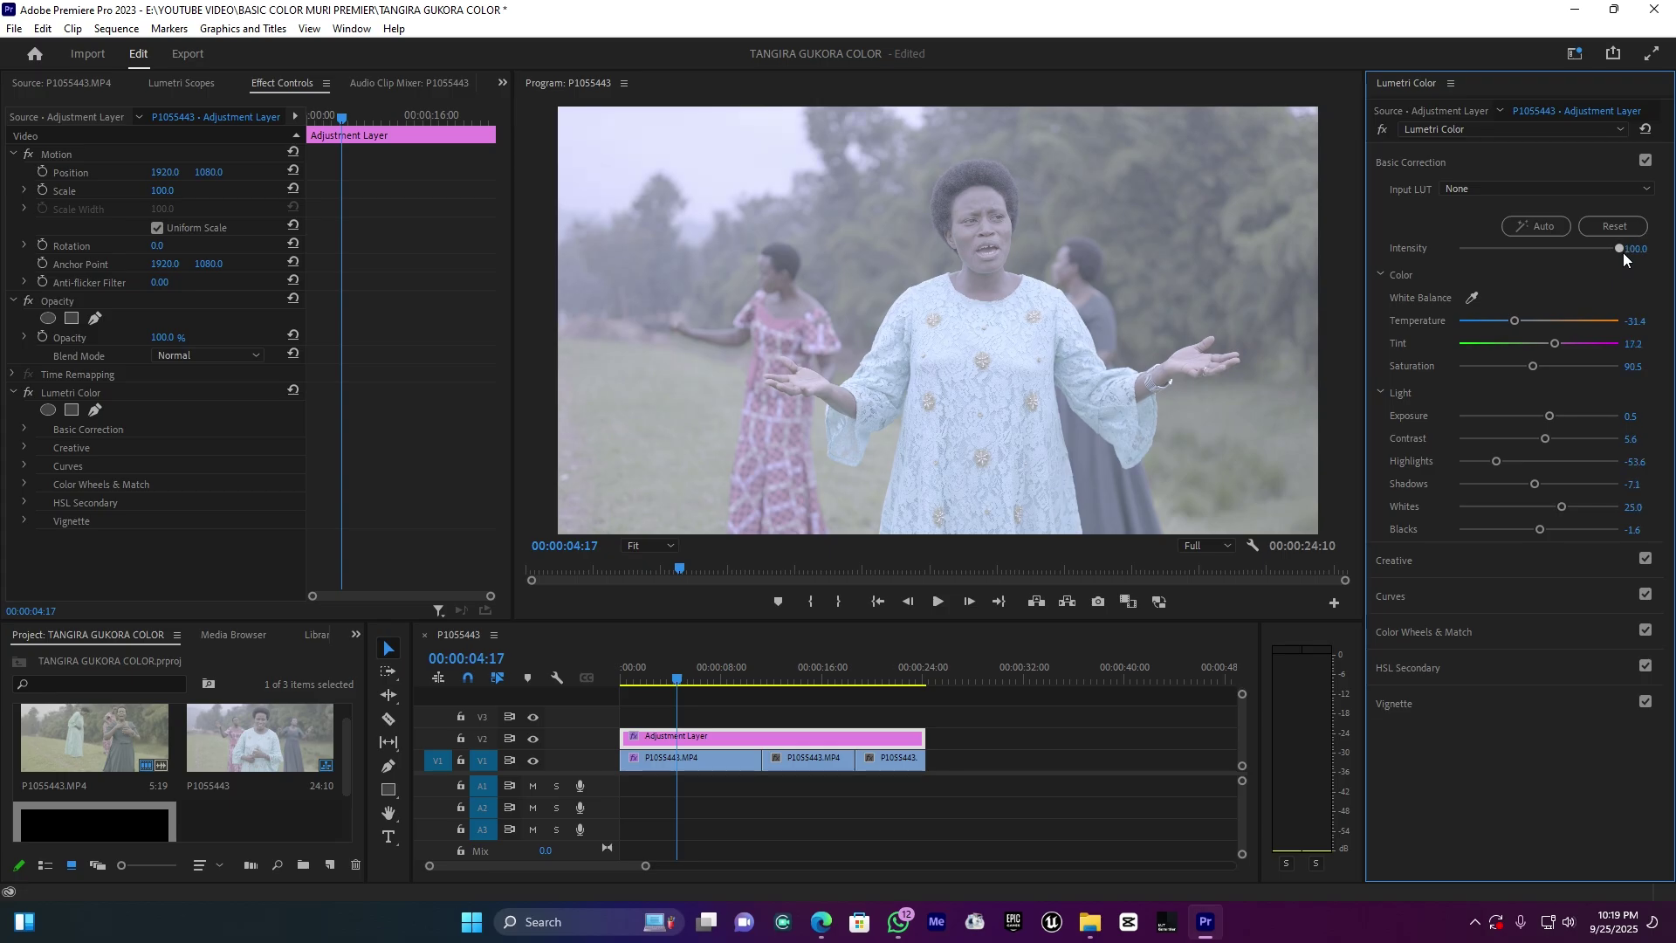
{"action": "left_click_drag", "start_coordinate": [1622, 254], "coordinate": [1543, 253]}
{"action": "double_click", "coordinate": [1533, 320]}
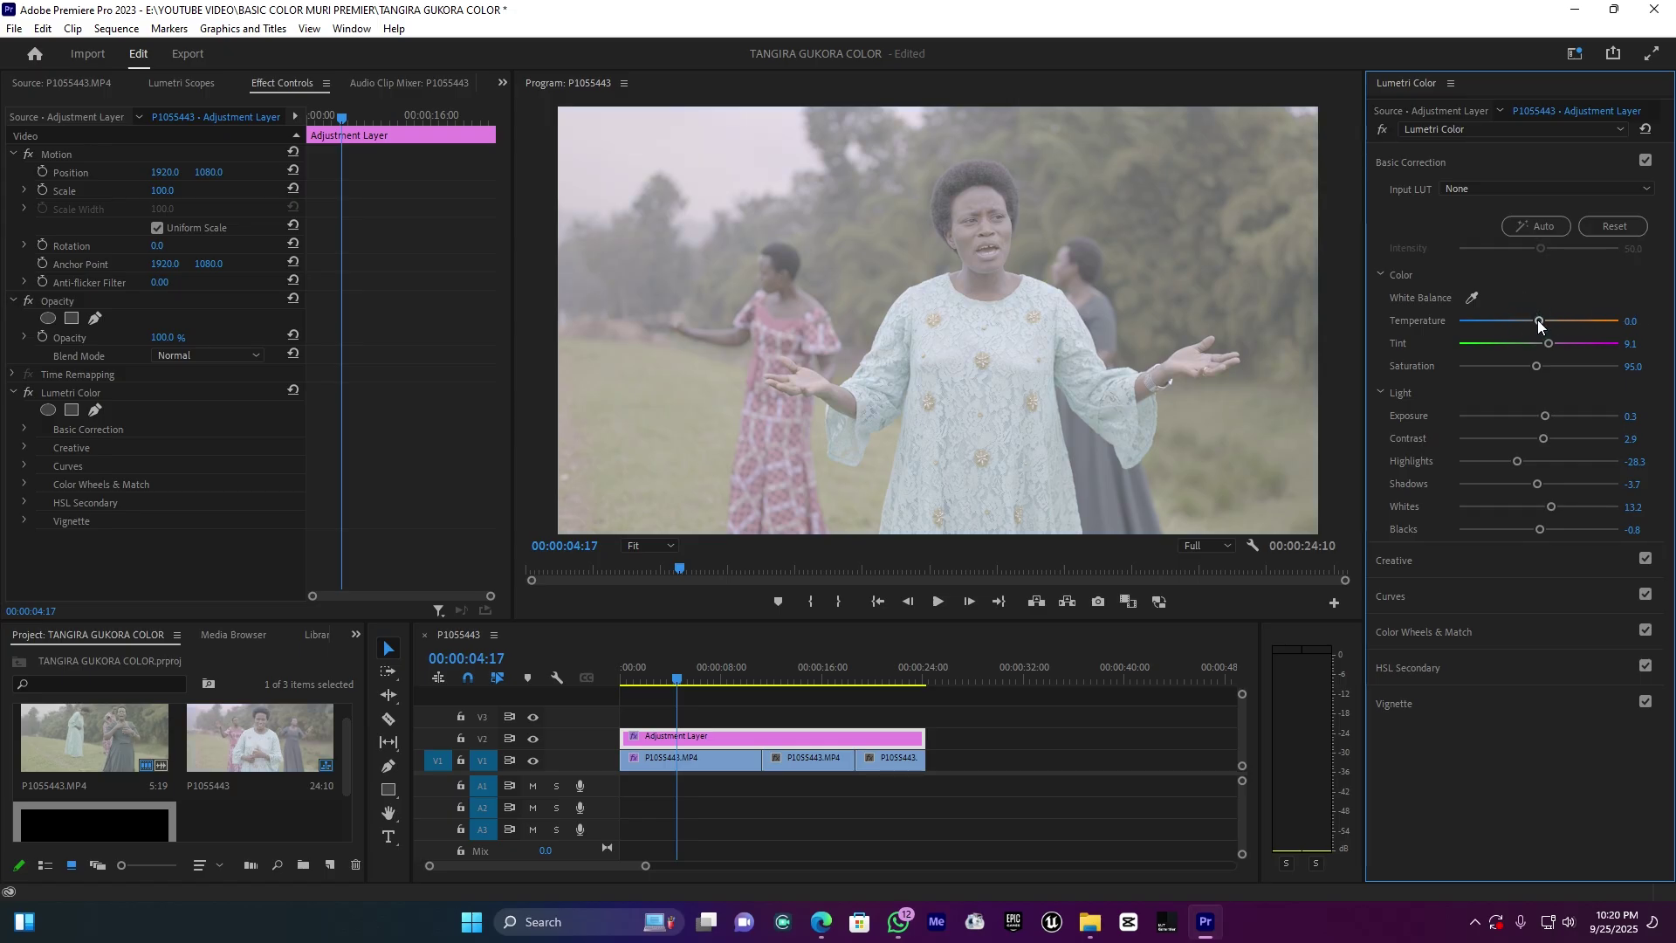
{"action": "left_click_drag", "start_coordinate": [1538, 319], "coordinate": [1533, 321]}
{"action": "double_click", "coordinate": [1537, 322]}
Set Contrast 100, Highlights -66.3, Blacks -100, Whites -15.2, Shadows -21.7 and Tint 5.4
{"action": "mouse_move", "coordinate": [1547, 434]}
{"action": "left_mouse_down"}
{"action": "mouse_move", "coordinate": [1654, 436]}
{"action": "mouse_move", "coordinate": [1619, 406]}
{"action": "left_mouse_up"}
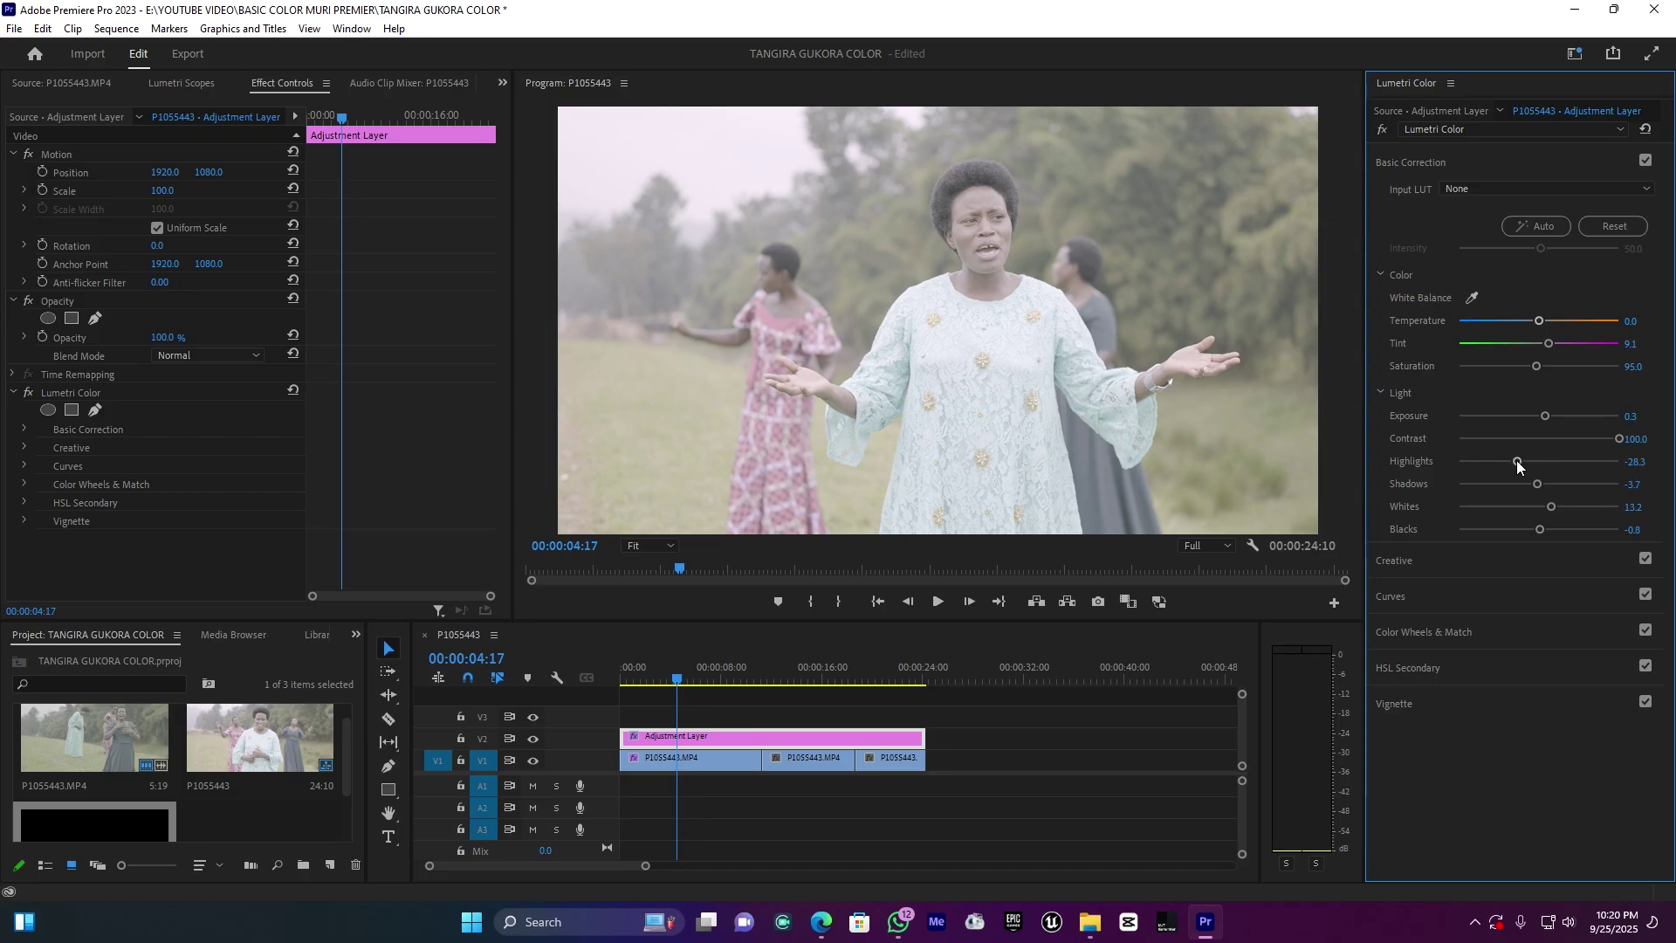
{"action": "left_click_drag", "start_coordinate": [1519, 460], "coordinate": [1485, 460]}
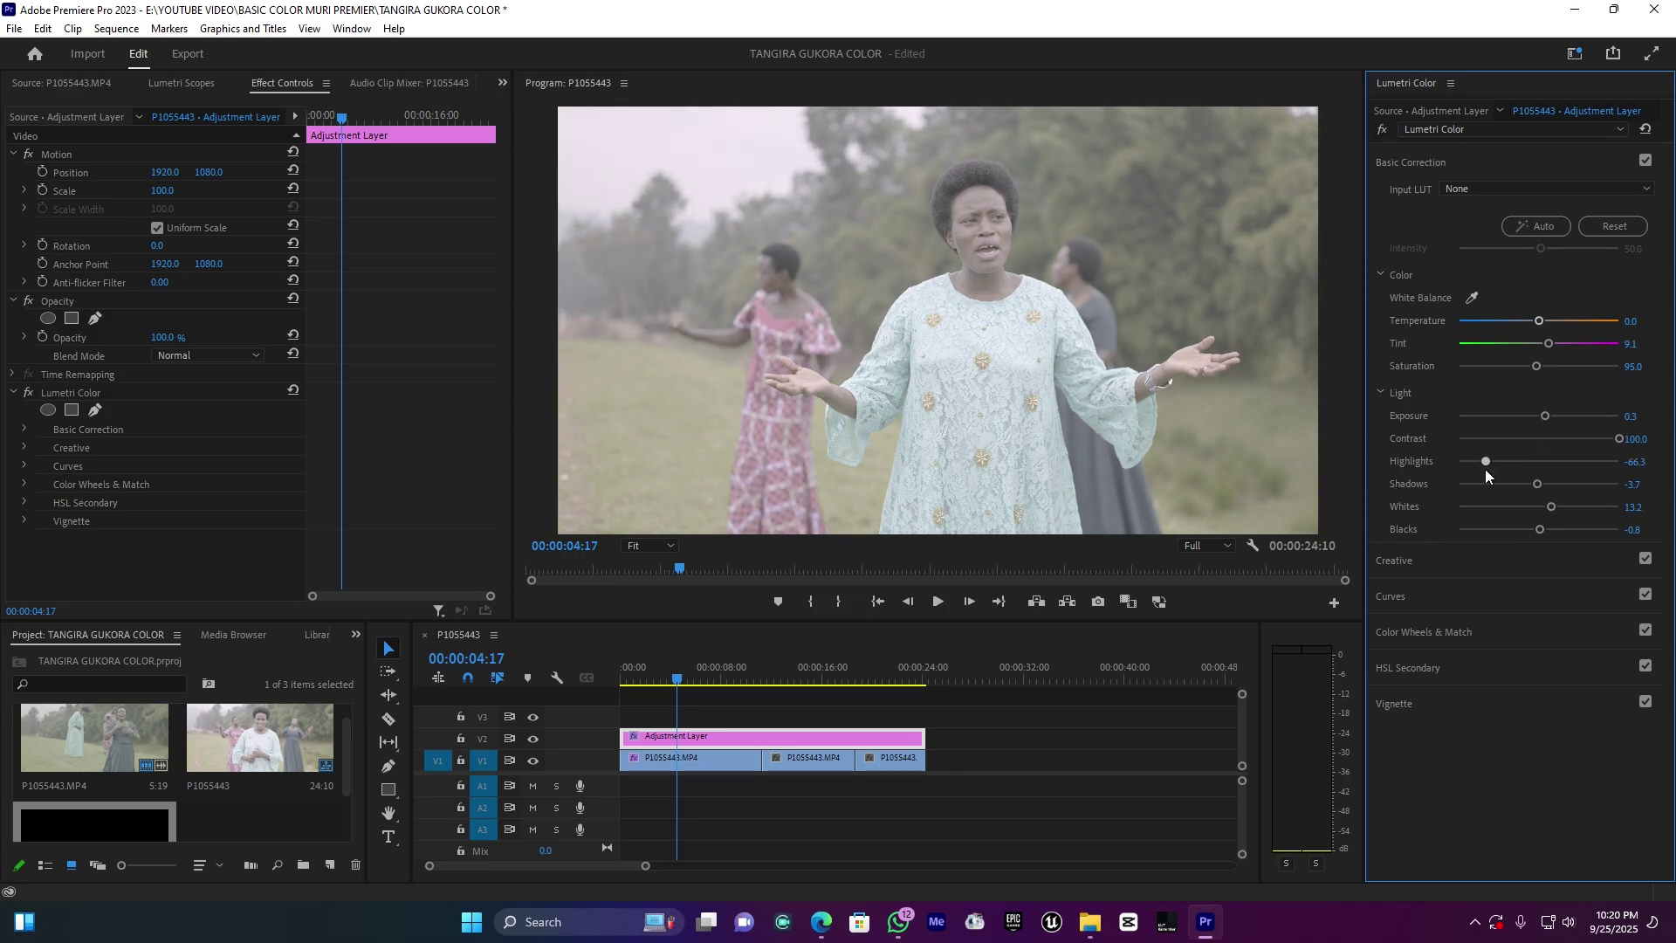
{"action": "left_click_drag", "start_coordinate": [1540, 529], "coordinate": [1427, 531]}
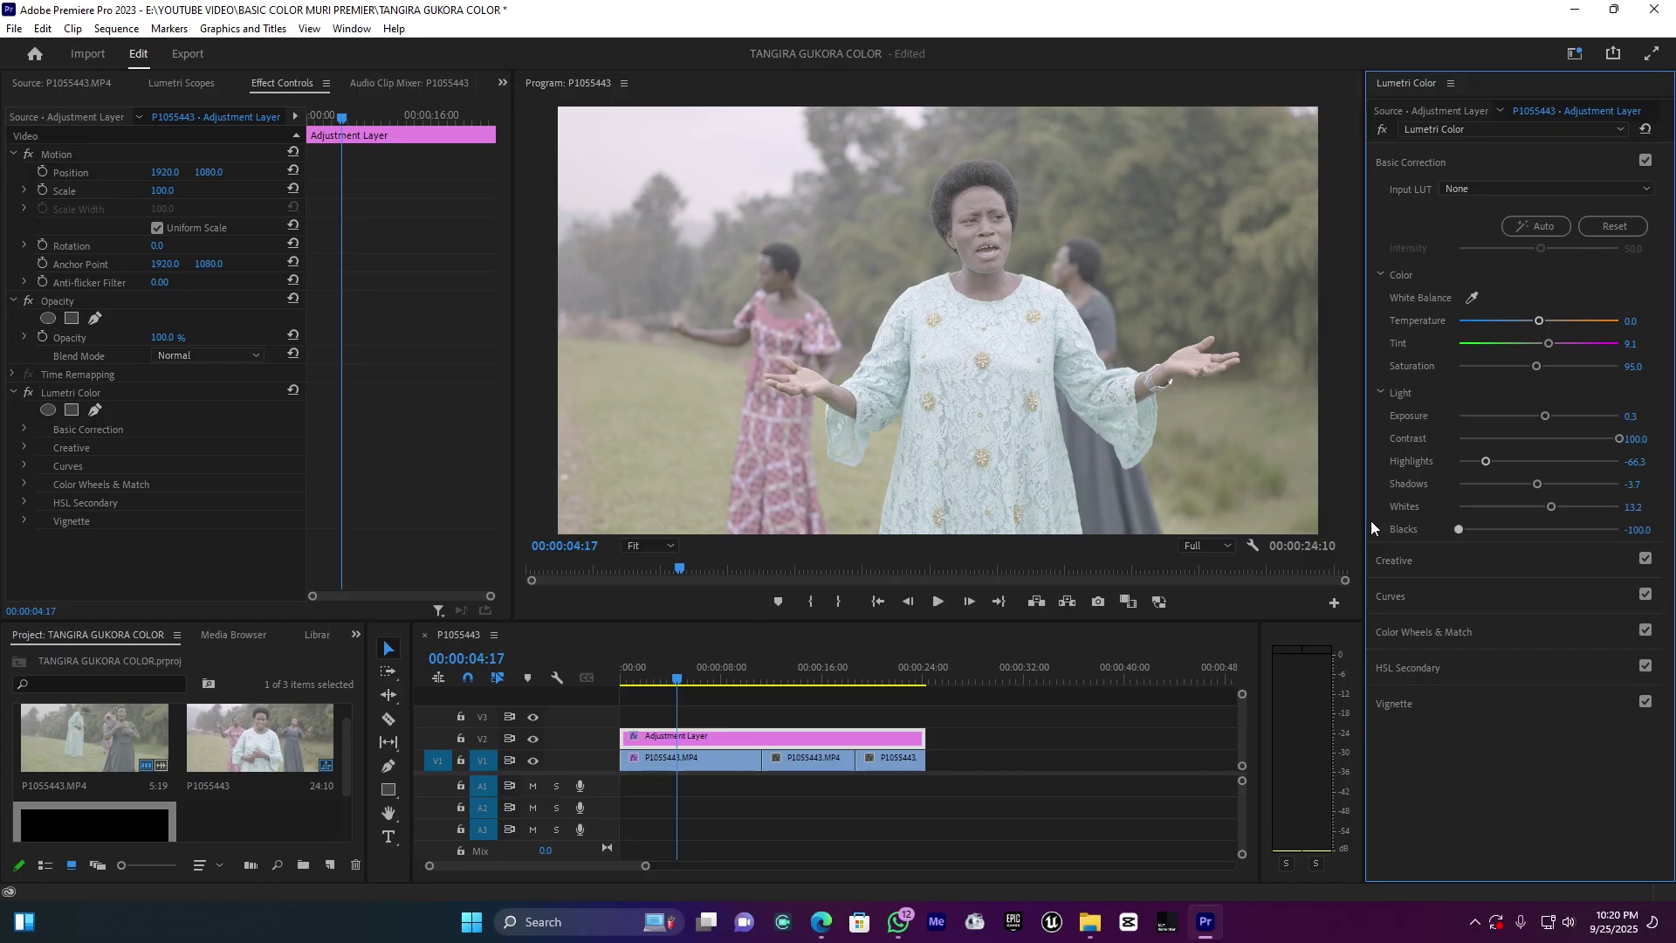
{"action": "left_click_drag", "start_coordinate": [1551, 507], "coordinate": [1527, 512]}
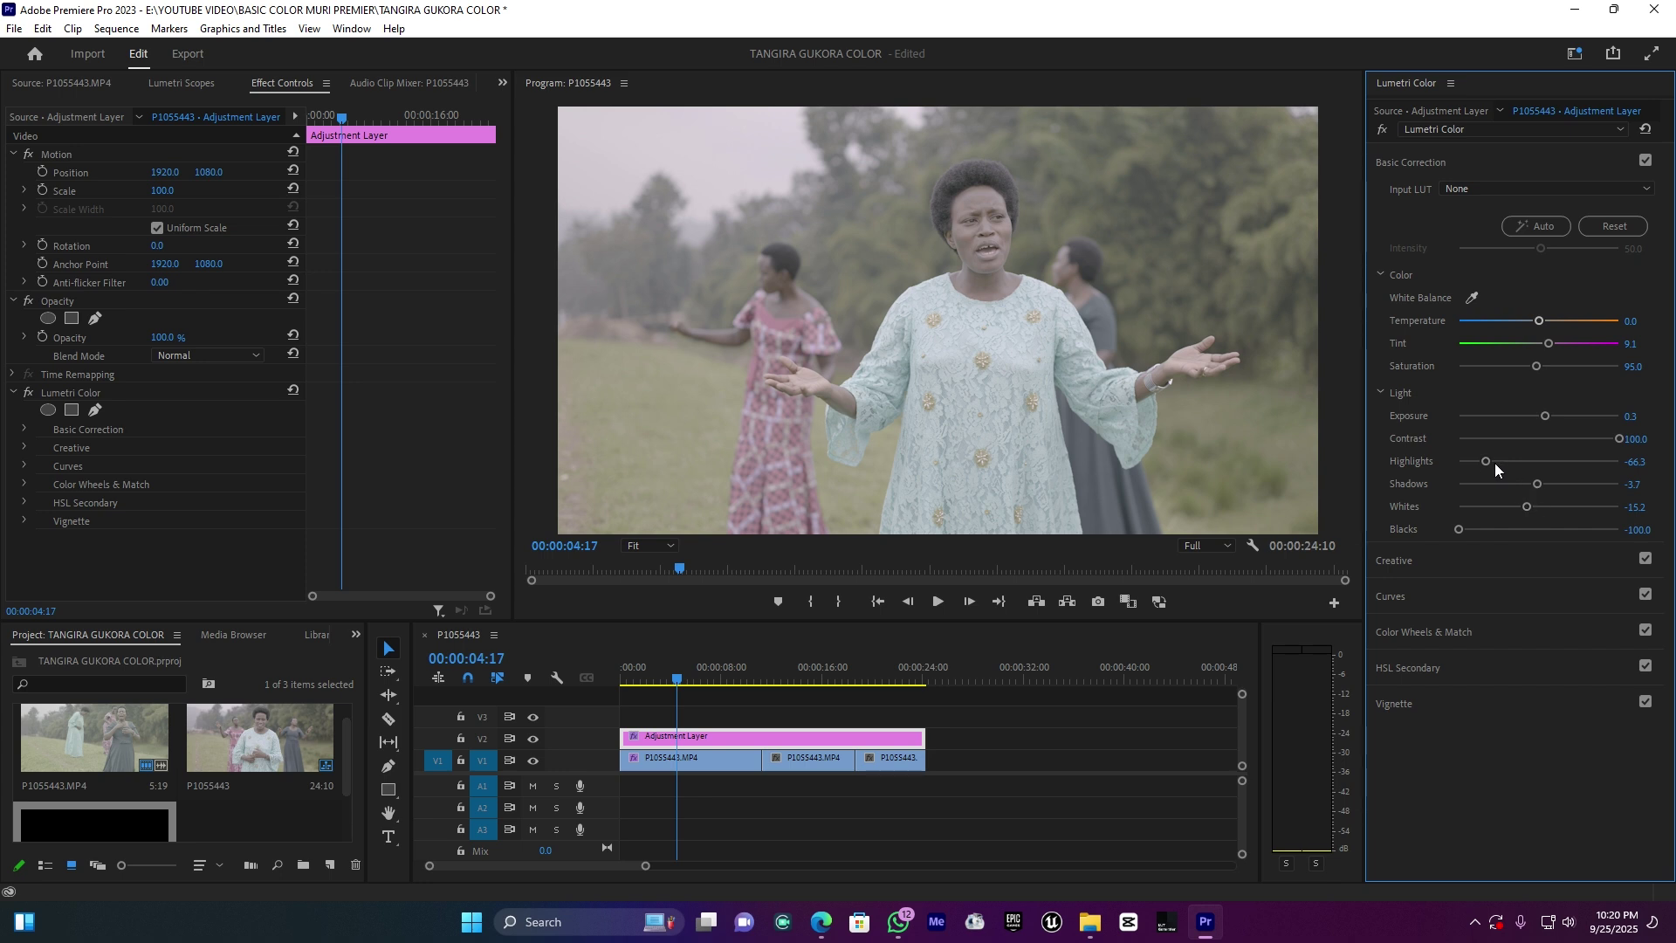
{"action": "left_click_drag", "start_coordinate": [1535, 484], "coordinate": [1520, 484]}
{"action": "left_click_drag", "start_coordinate": [1549, 344], "coordinate": [1544, 347]}
{"action": "left_click_drag", "start_coordinate": [1541, 347], "coordinate": [1556, 365]}
Toggle the Lumetri grade off and on to compare, then show the Creative section
{"action": "left_click", "coordinate": [1381, 129]}
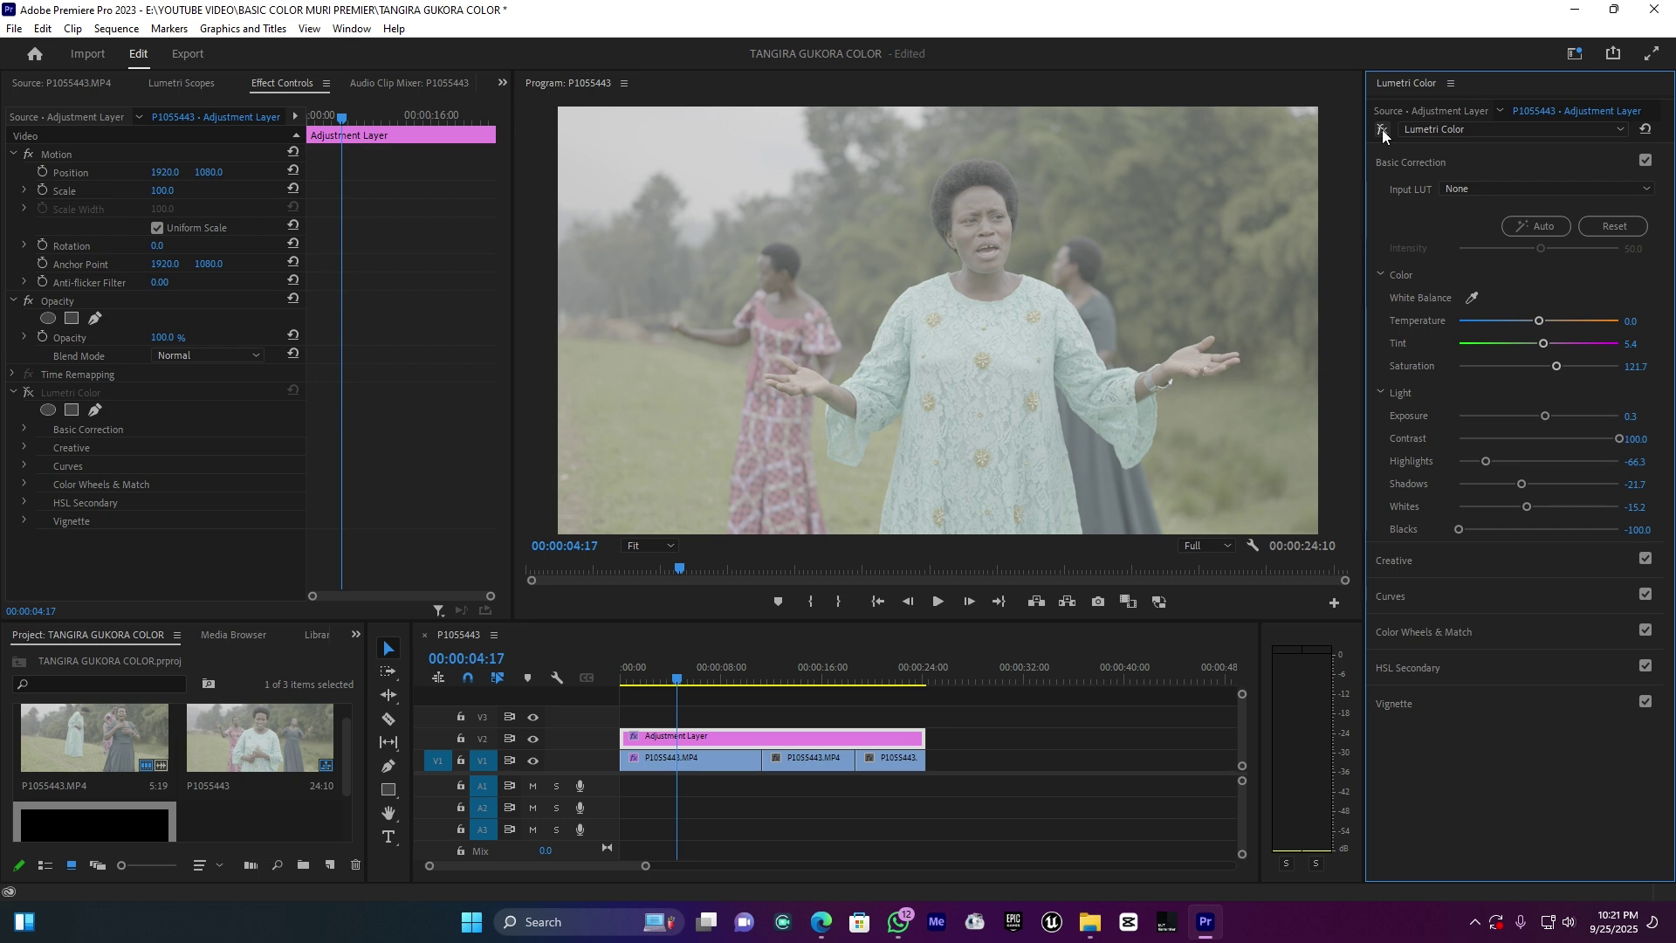
{"action": "left_click", "coordinate": [1382, 129]}
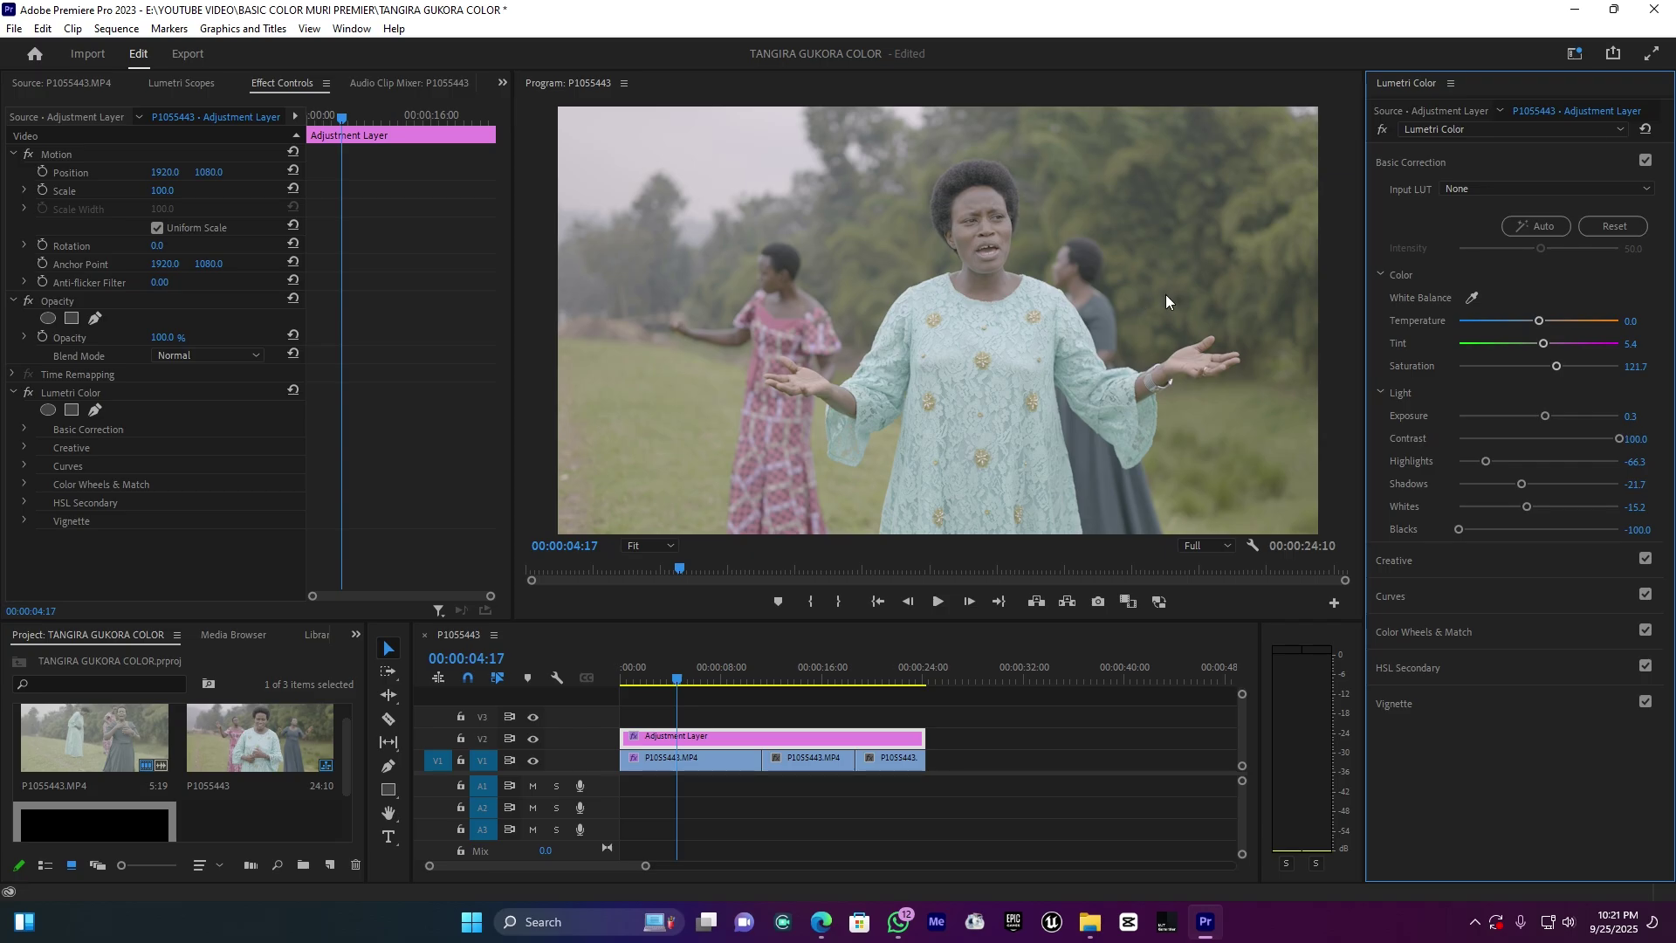
{"action": "left_click", "coordinate": [1419, 160]}
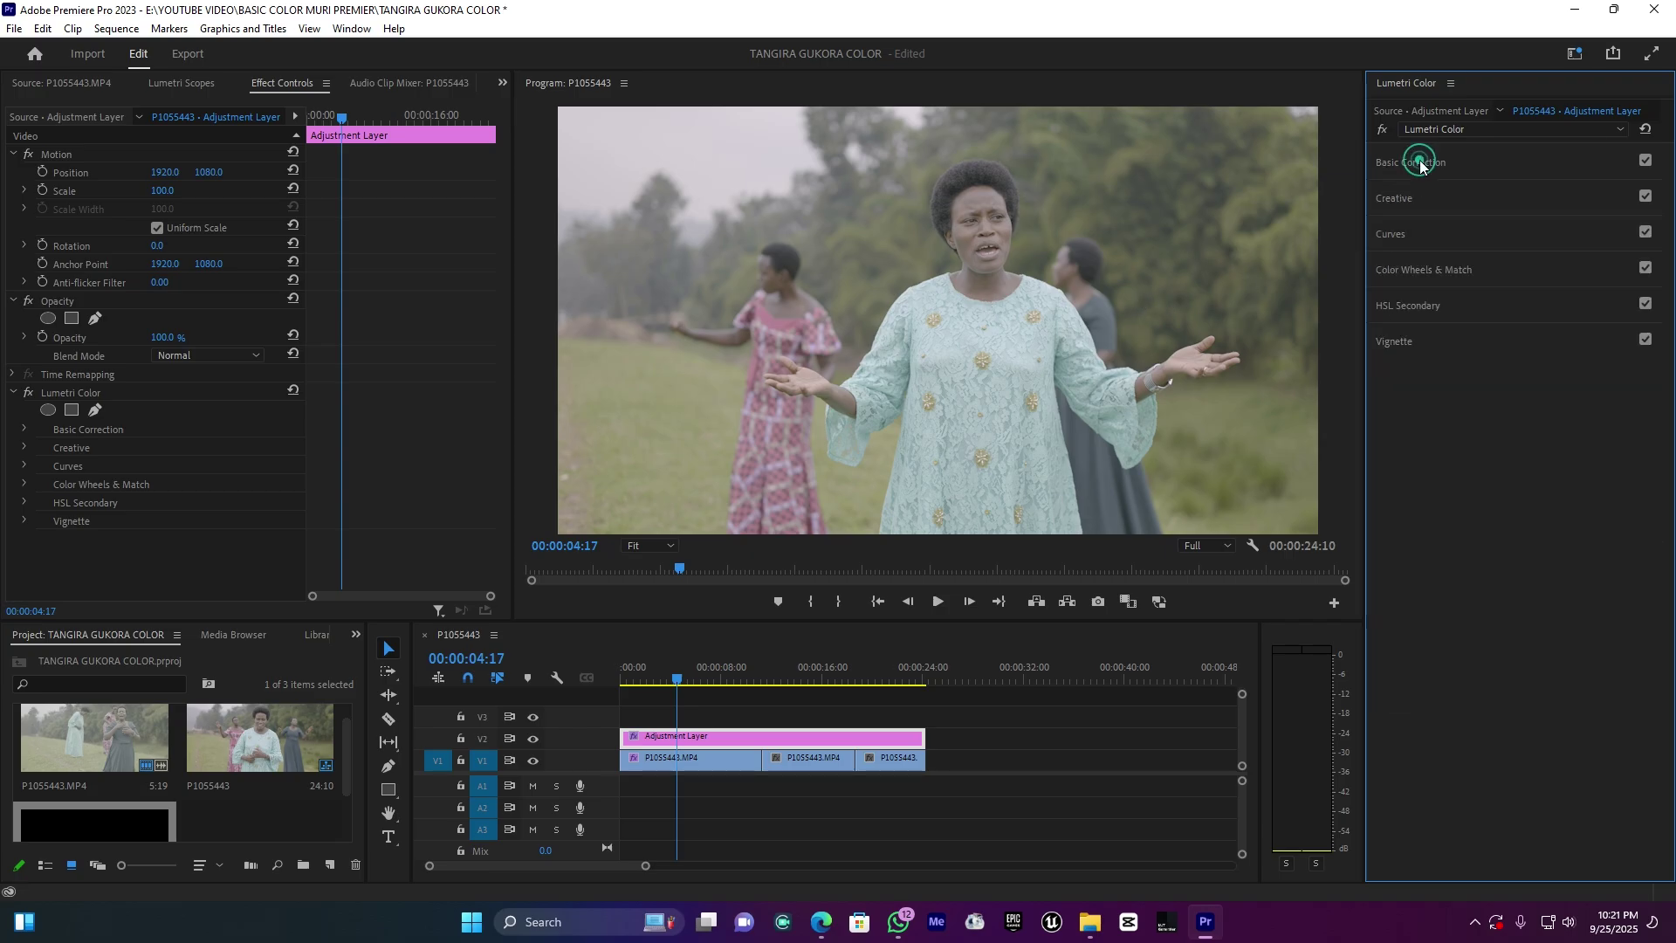
{"action": "left_click", "coordinate": [1381, 200]}
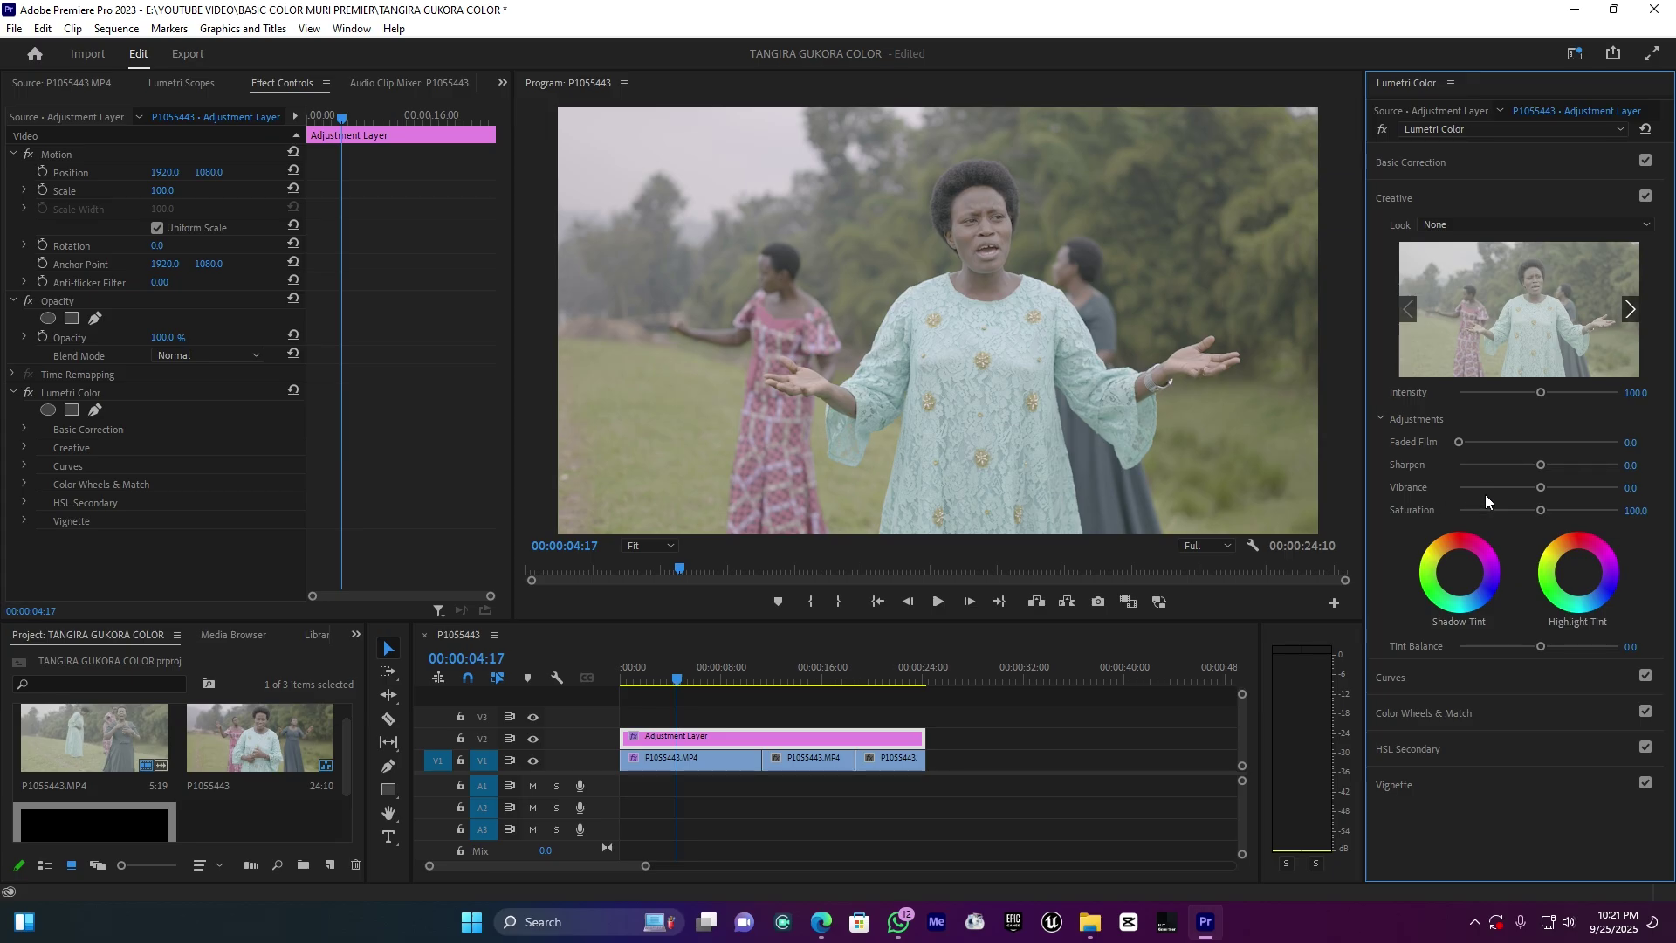
View the Program monitor at 100% and set Creative Sharpen to about 48.9
{"action": "left_click", "coordinate": [656, 549]}
{"action": "left_click", "coordinate": [658, 656]}
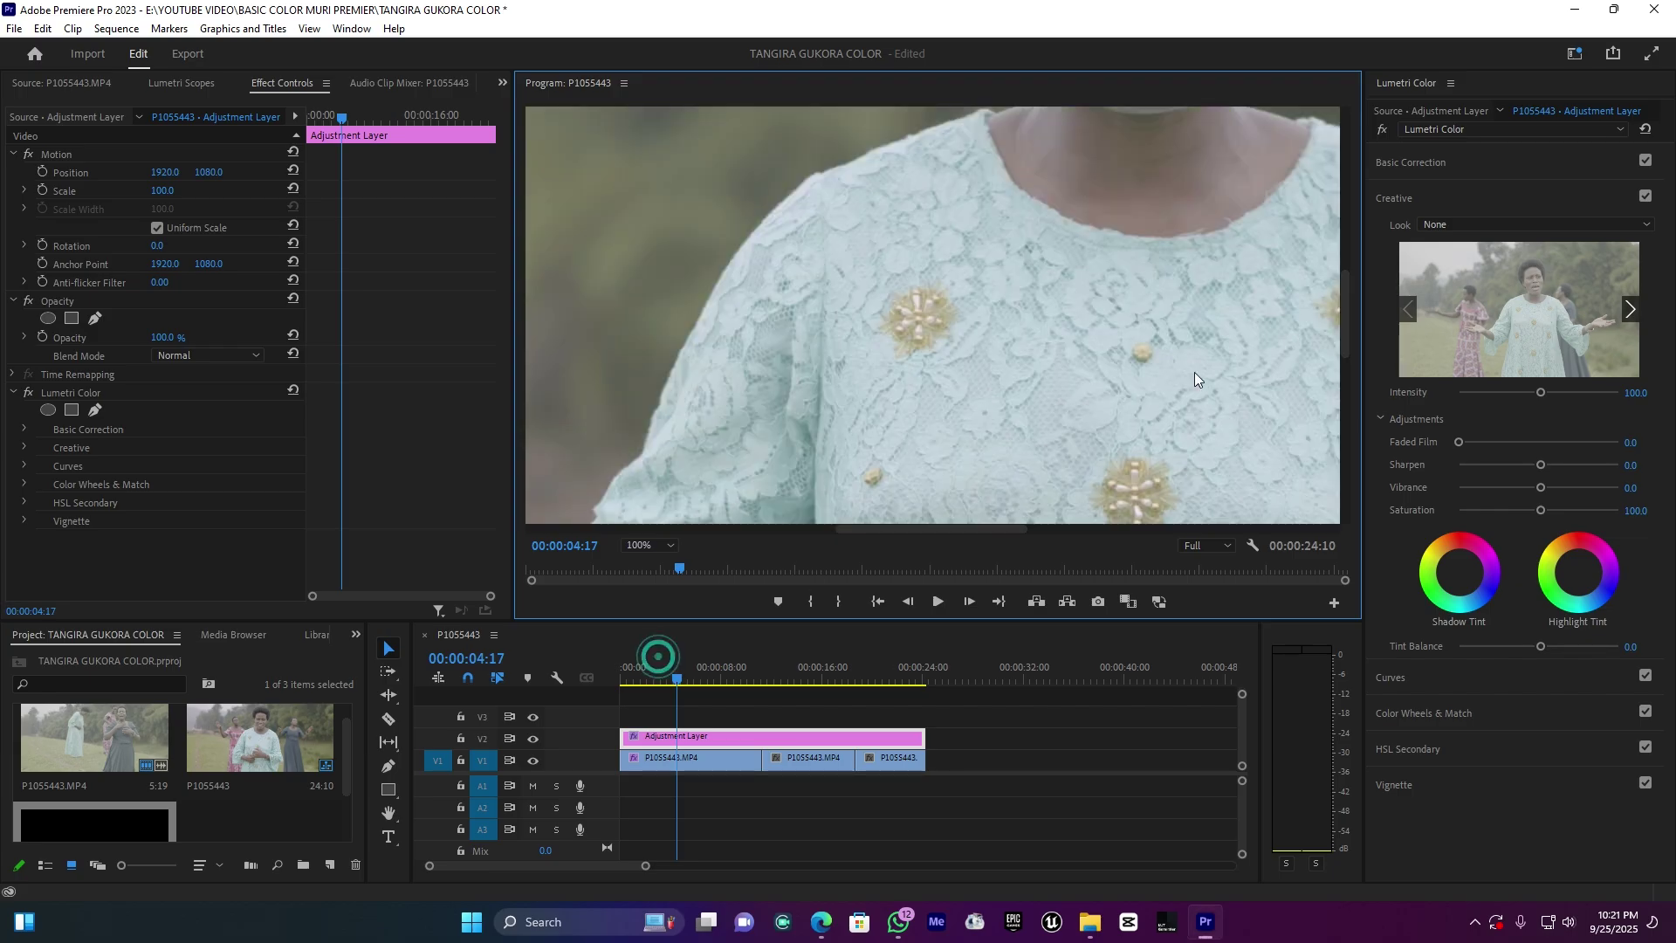
{"action": "left_click_drag", "start_coordinate": [1344, 325], "coordinate": [1344, 248]}
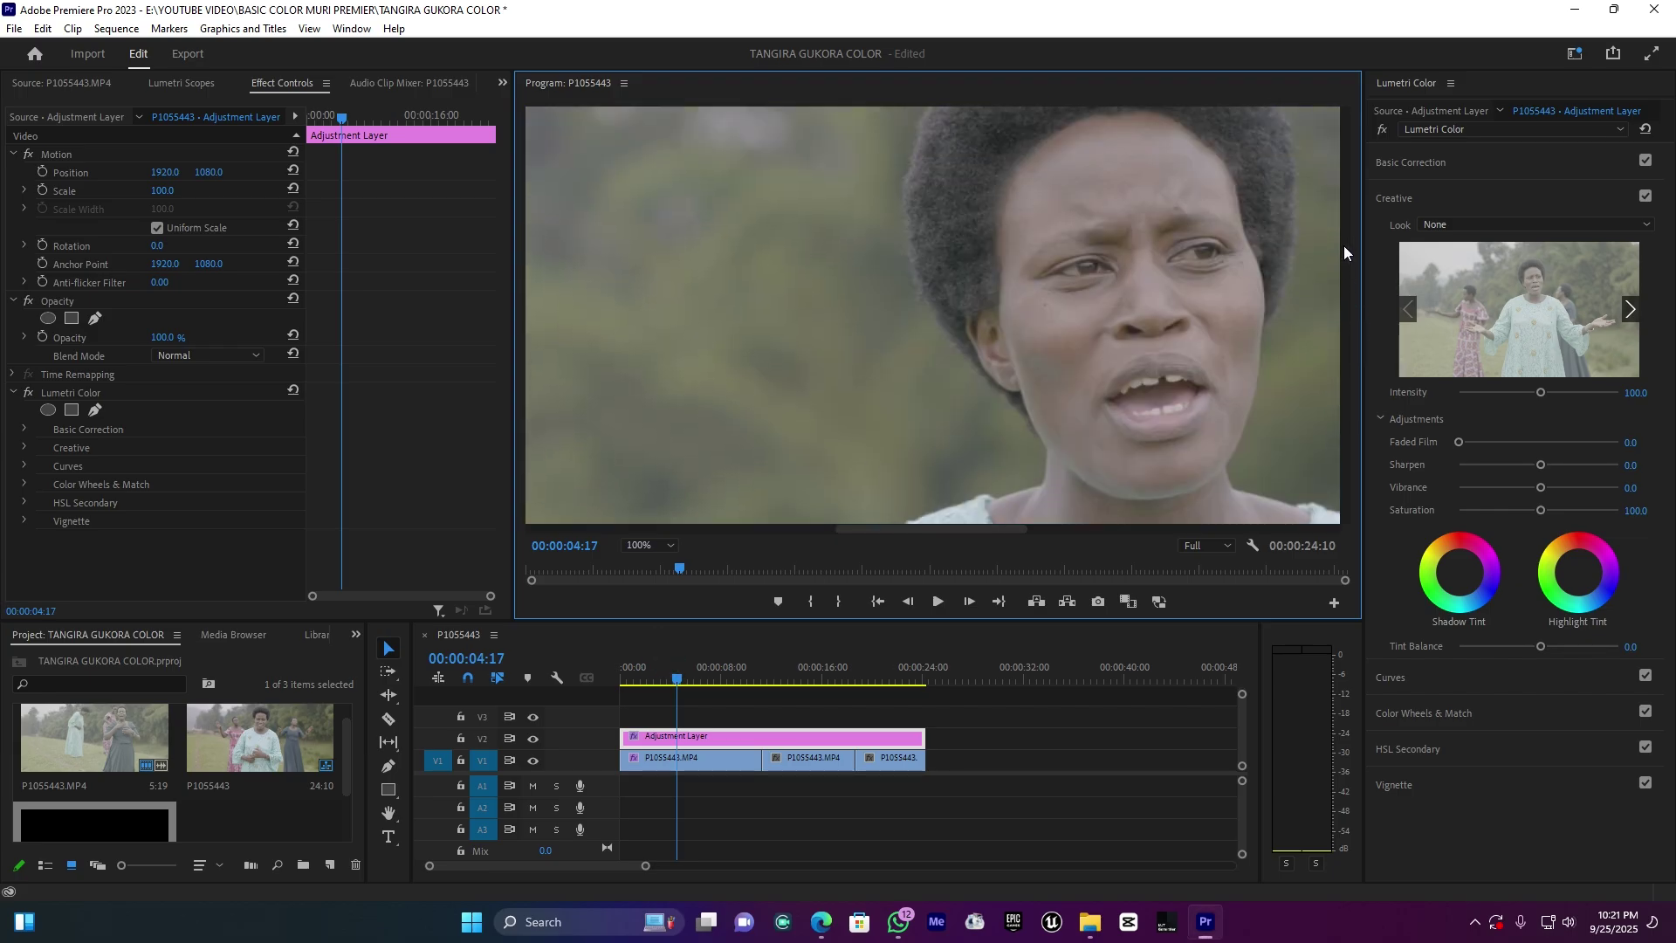
{"action": "left_click_drag", "start_coordinate": [892, 530], "coordinate": [948, 535]}
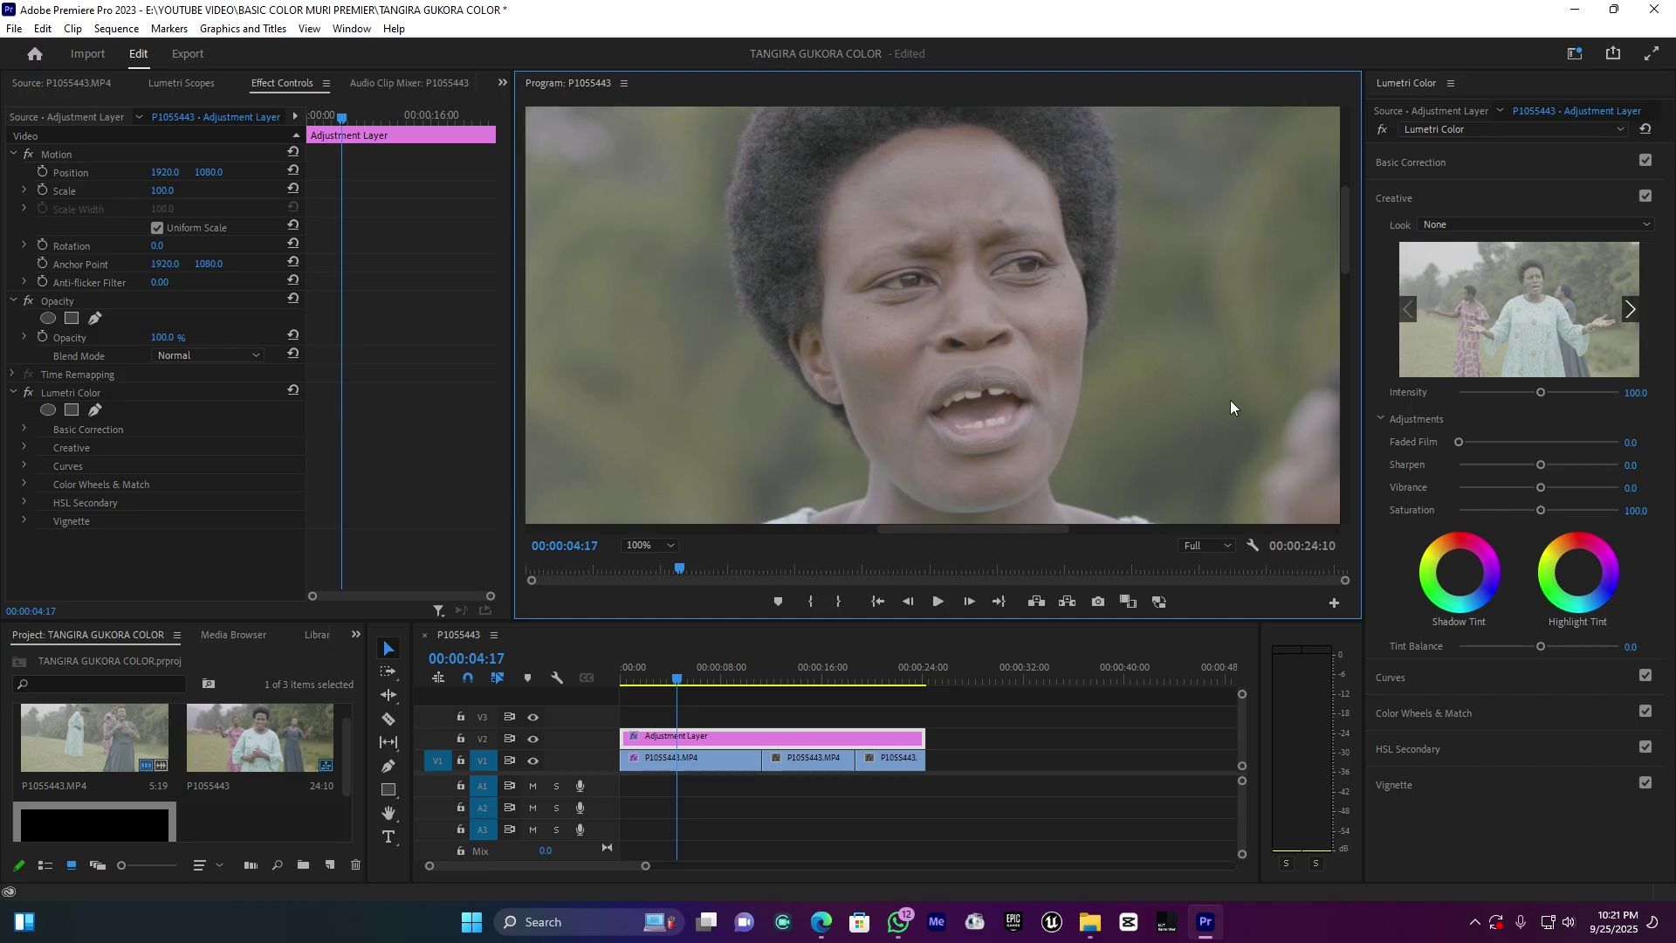
{"action": "left_click_drag", "start_coordinate": [1544, 464], "coordinate": [1610, 464]}
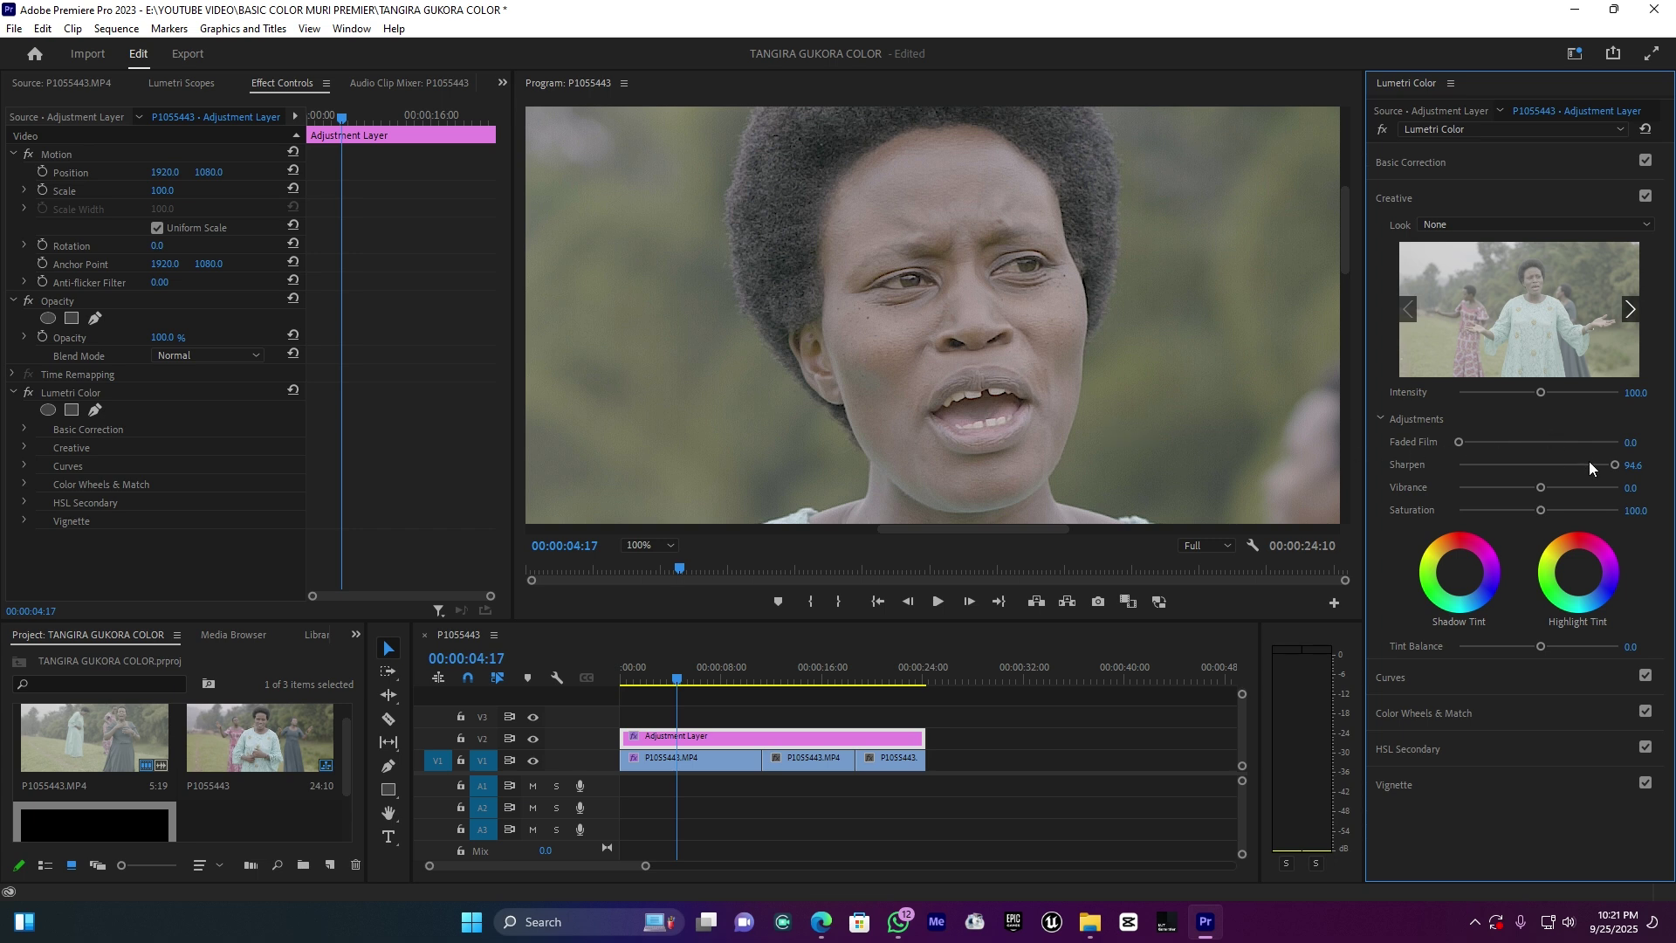
{"action": "left_click_drag", "start_coordinate": [1544, 464], "coordinate": [1472, 466]}
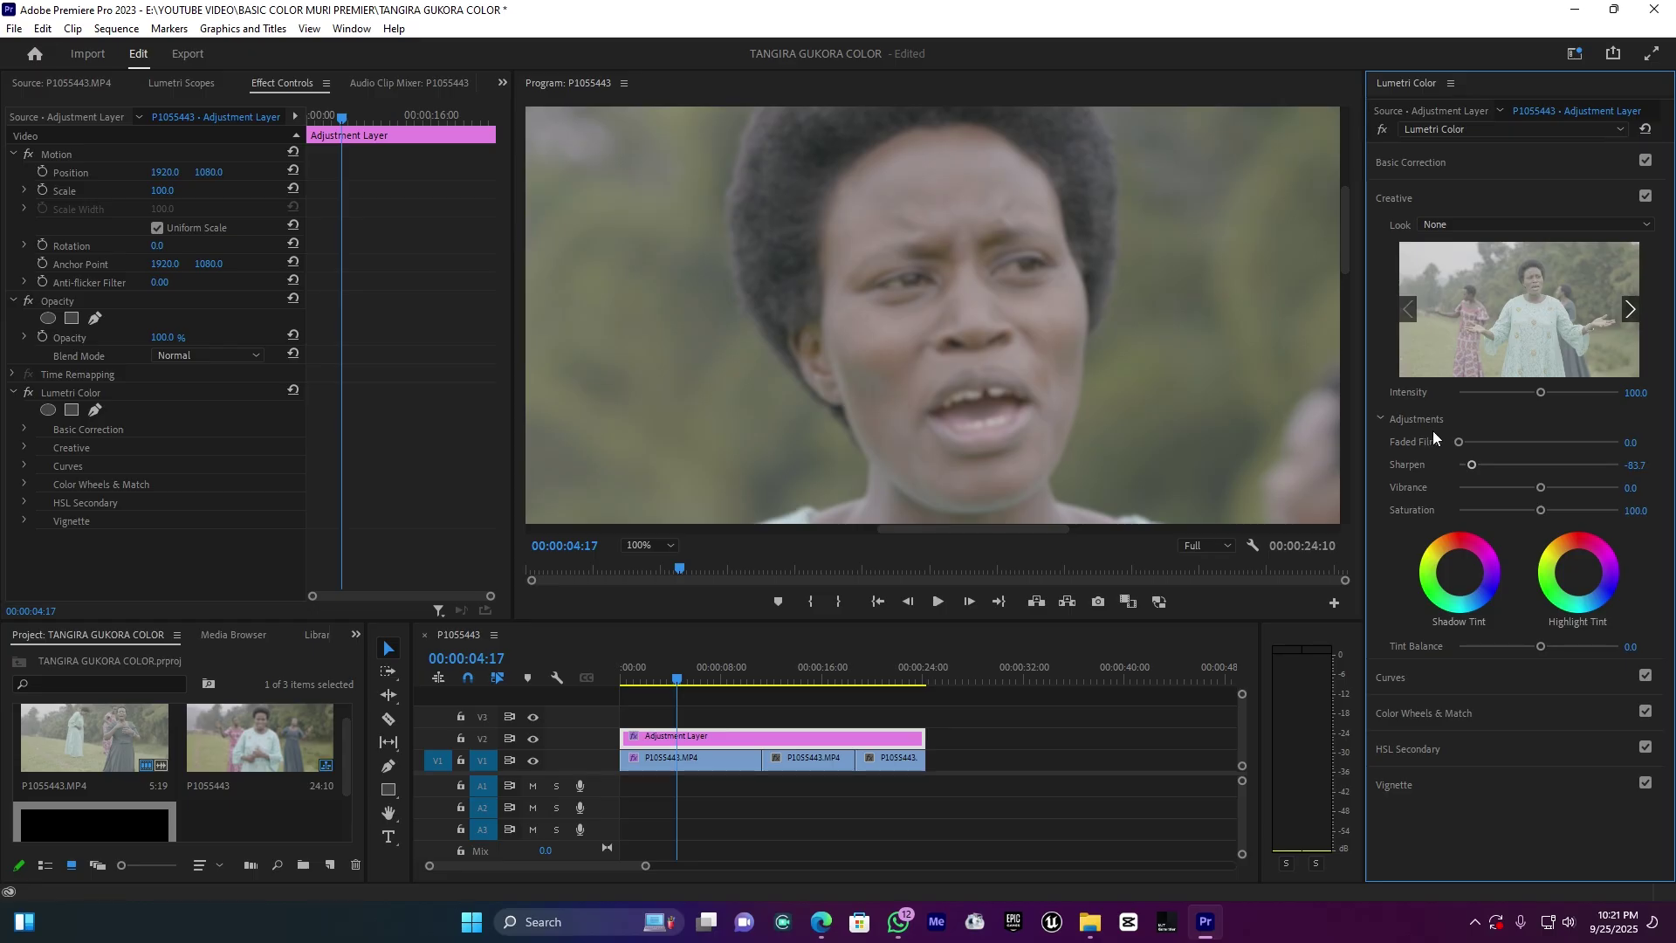
{"action": "left_click_drag", "start_coordinate": [1484, 462], "coordinate": [1579, 465]}
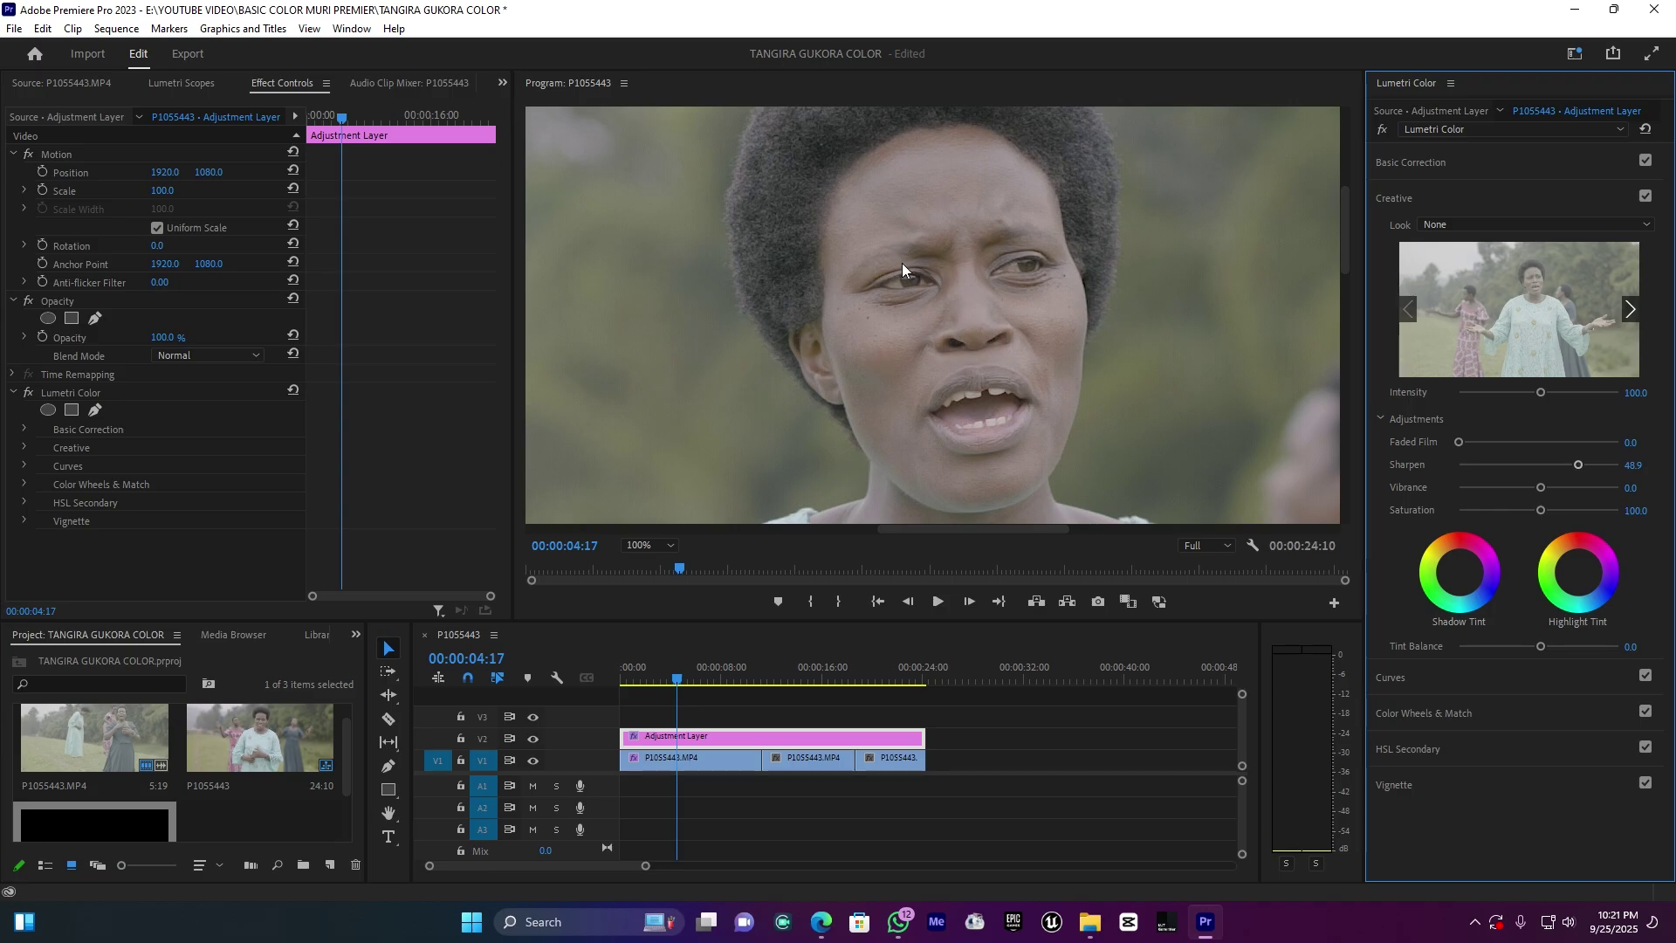
Return the monitor to Fit, reset Vibrance to 0, and collapse the Creative section
{"action": "left_click", "coordinate": [642, 543]}
{"action": "left_click", "coordinate": [665, 602]}
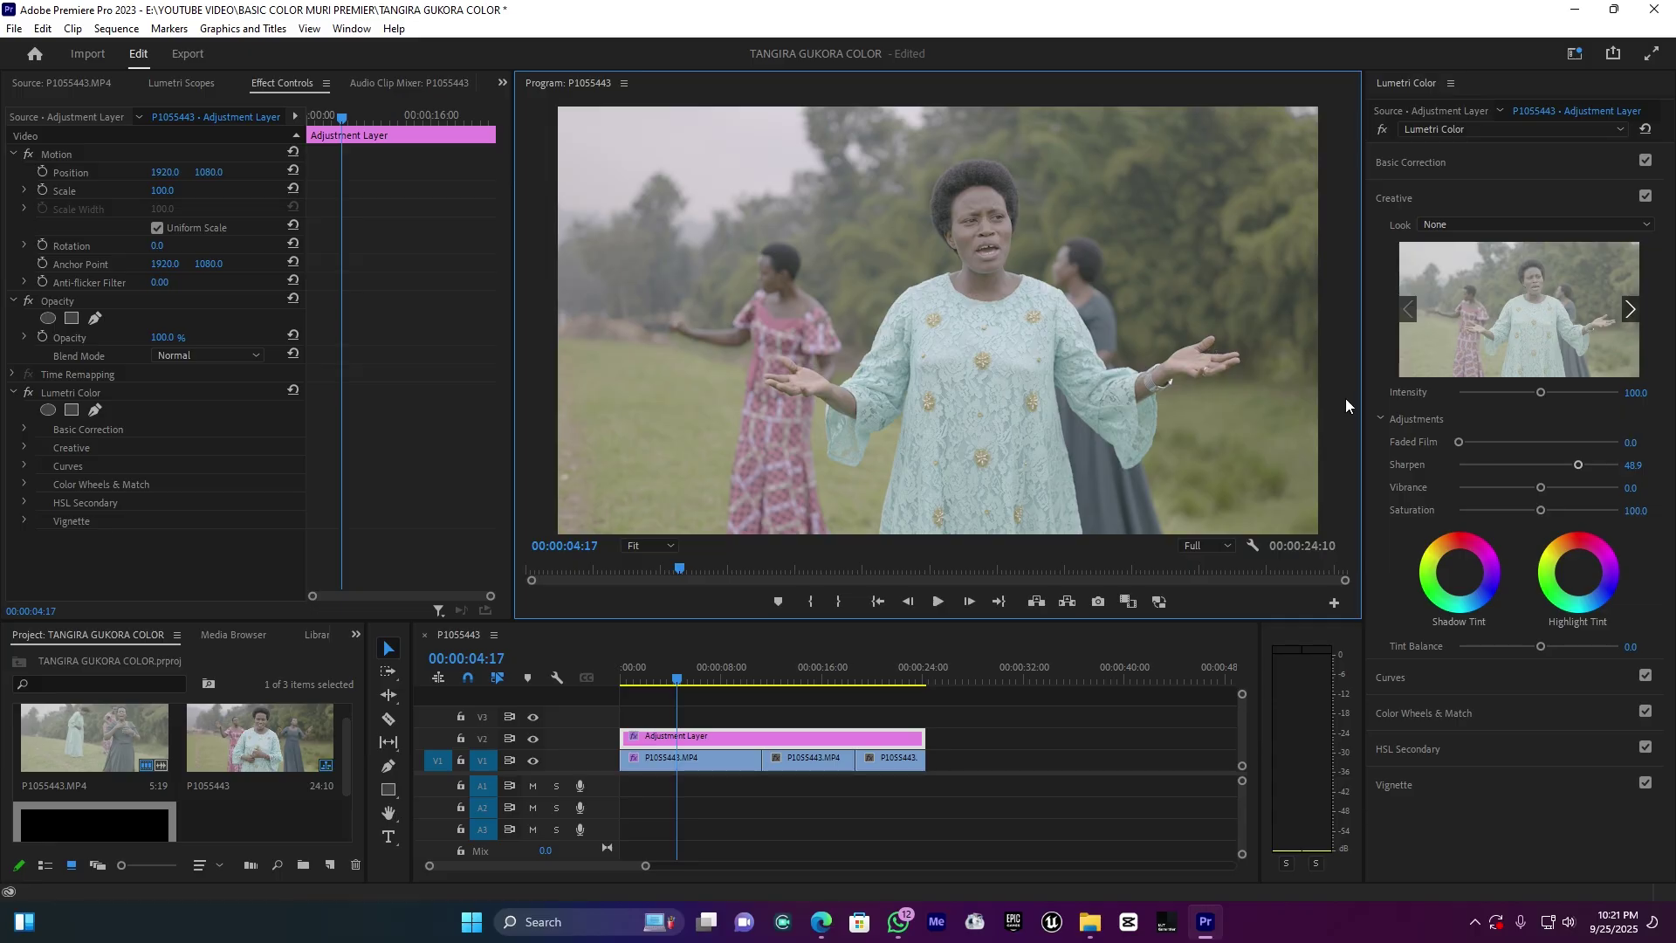
{"action": "left_click_drag", "start_coordinate": [1544, 491], "coordinate": [1536, 488]}
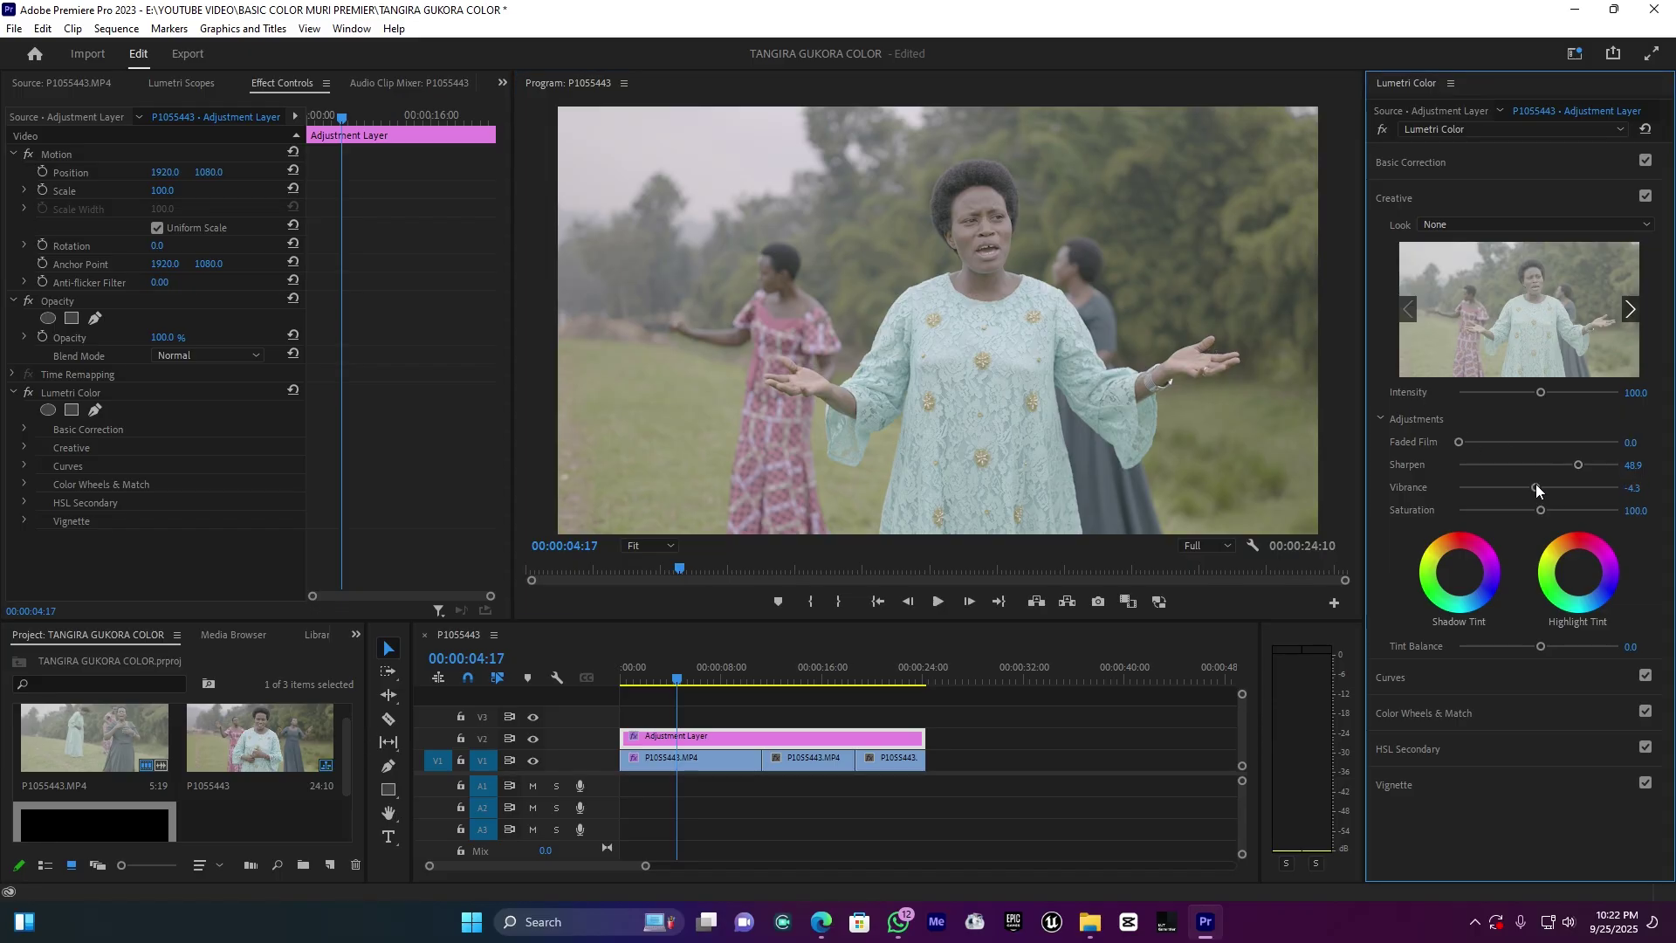
{"action": "double_click", "coordinate": [1538, 487]}
{"action": "left_click", "coordinate": [1405, 199]}
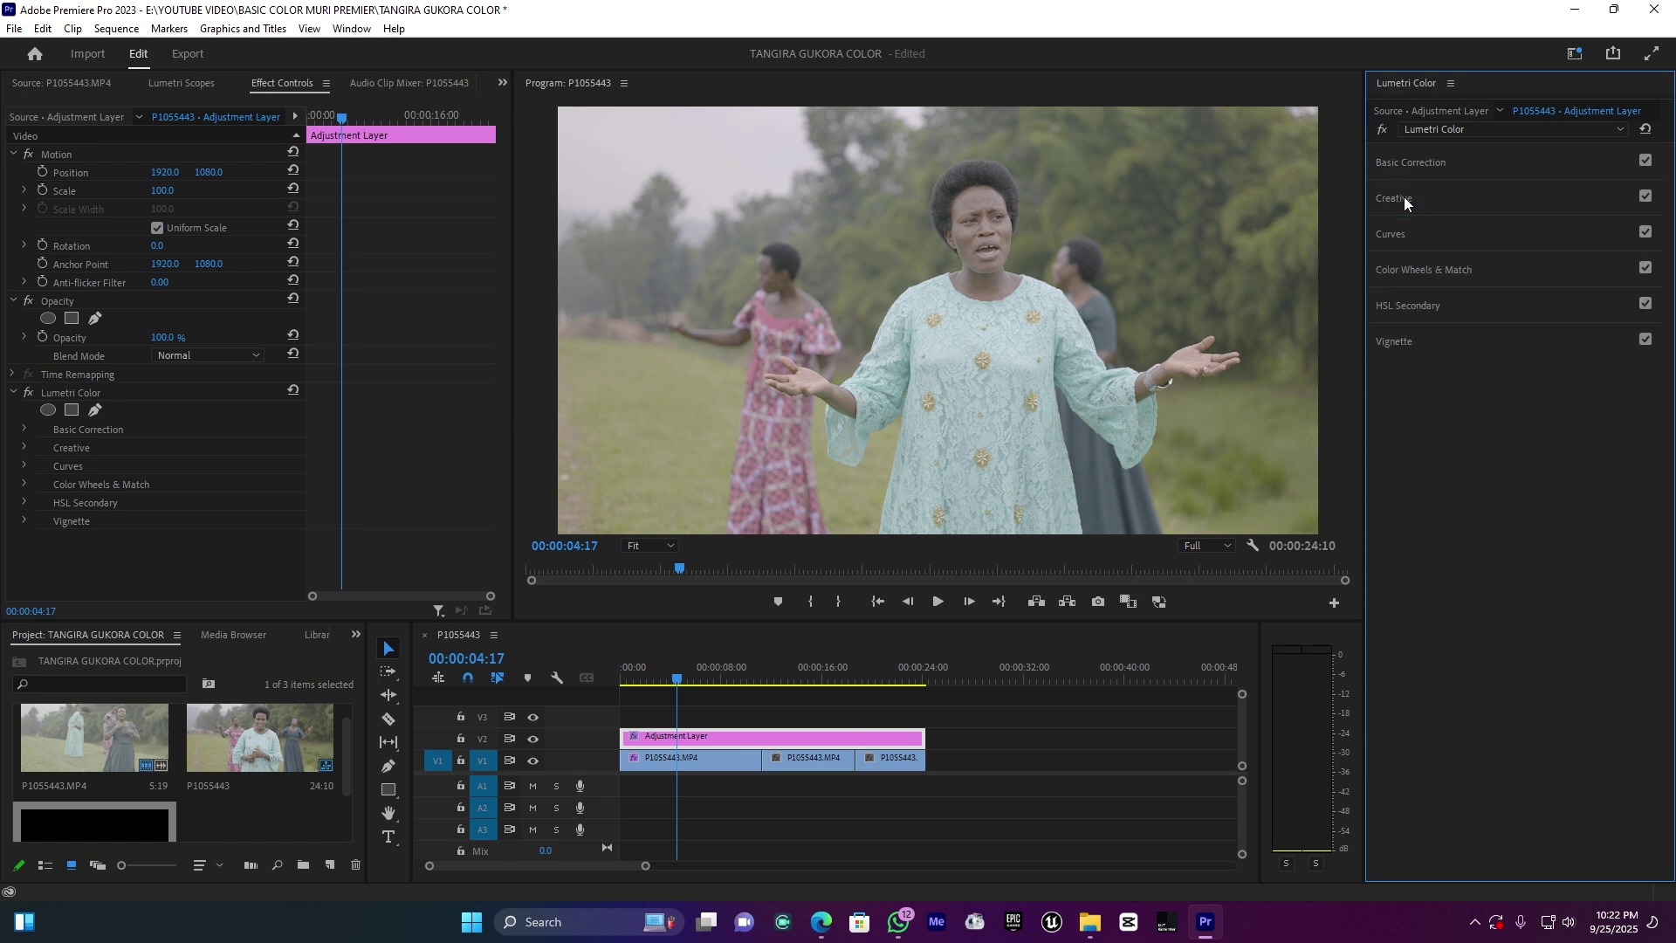
Add three points to the RGB curve and shape an S-curve darkening shadows and lifting highlights
{"action": "left_click", "coordinate": [1394, 234]}
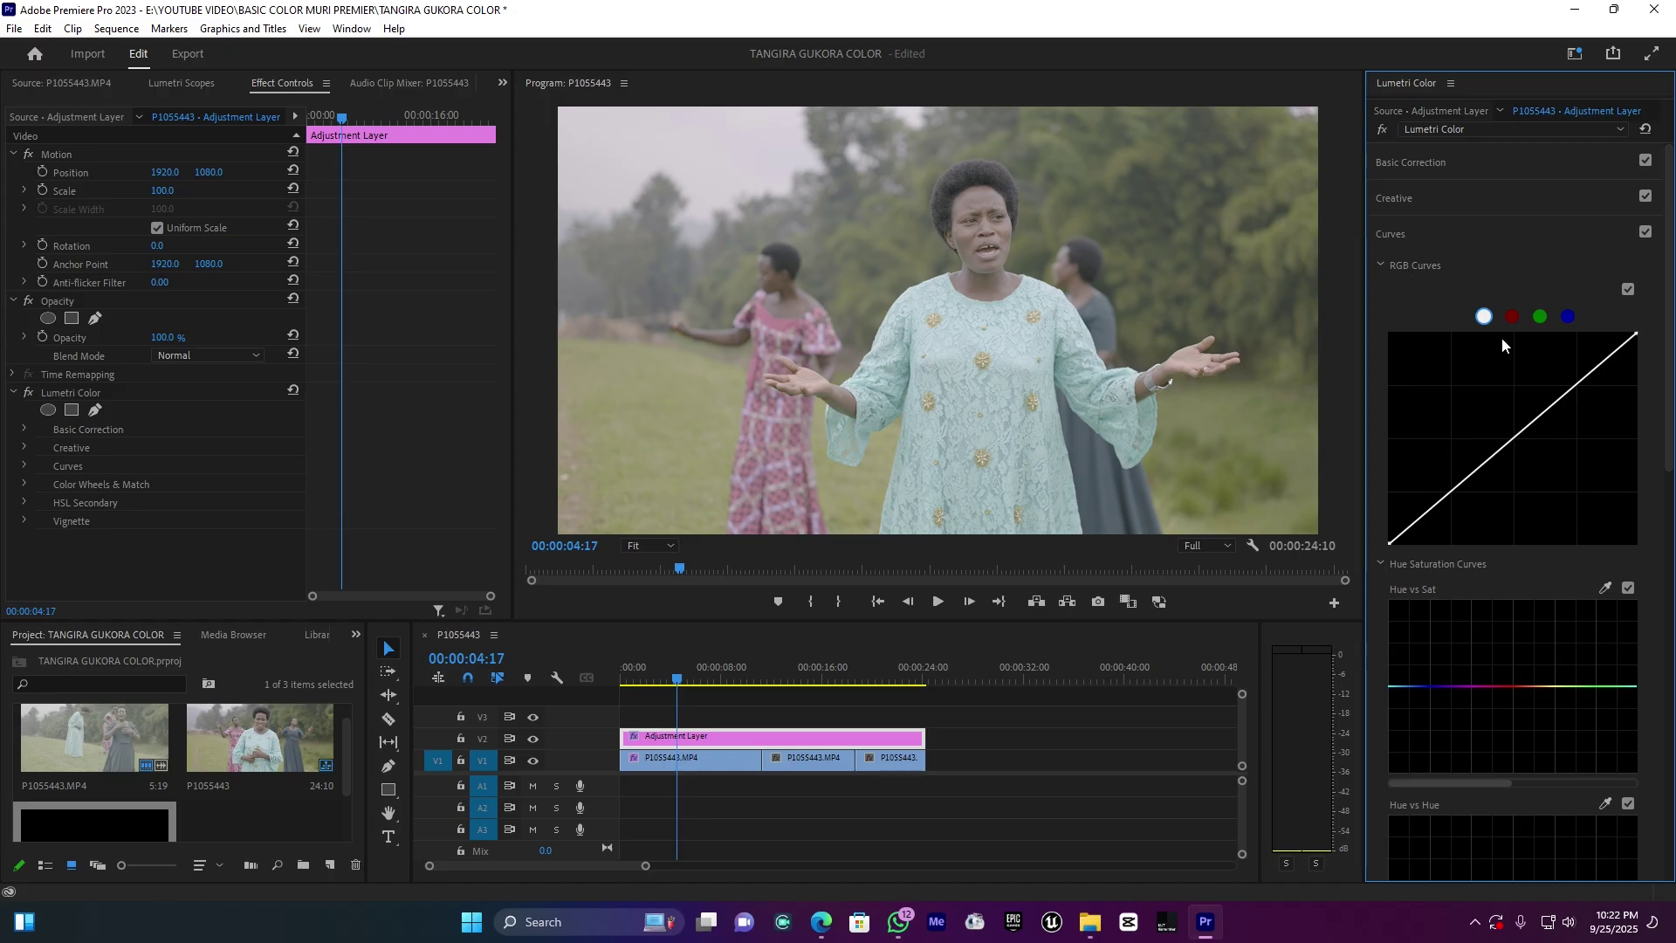
{"action": "scroll", "coordinate": [1506, 413], "scroll_direction": "down", "scroll_amount": 1}
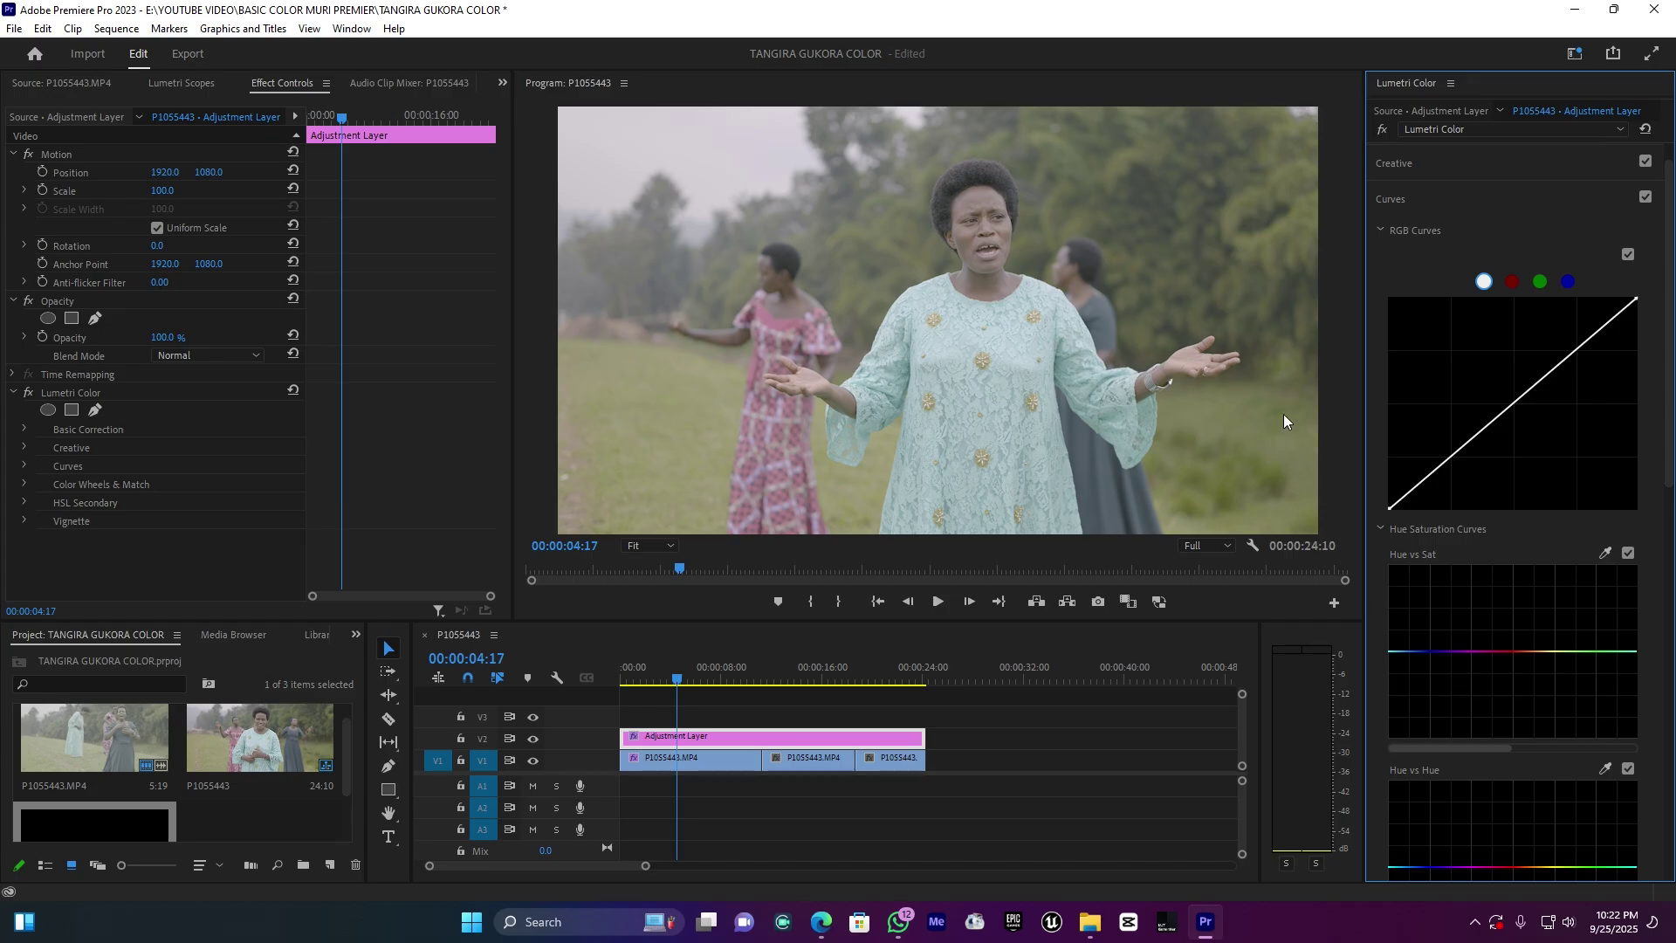
{"action": "left_click", "coordinate": [1515, 403]}
{"action": "left_click", "coordinate": [1581, 346]}
{"action": "left_click", "coordinate": [1450, 458]}
{"action": "left_click_drag", "start_coordinate": [1450, 457], "coordinate": [1458, 473]}
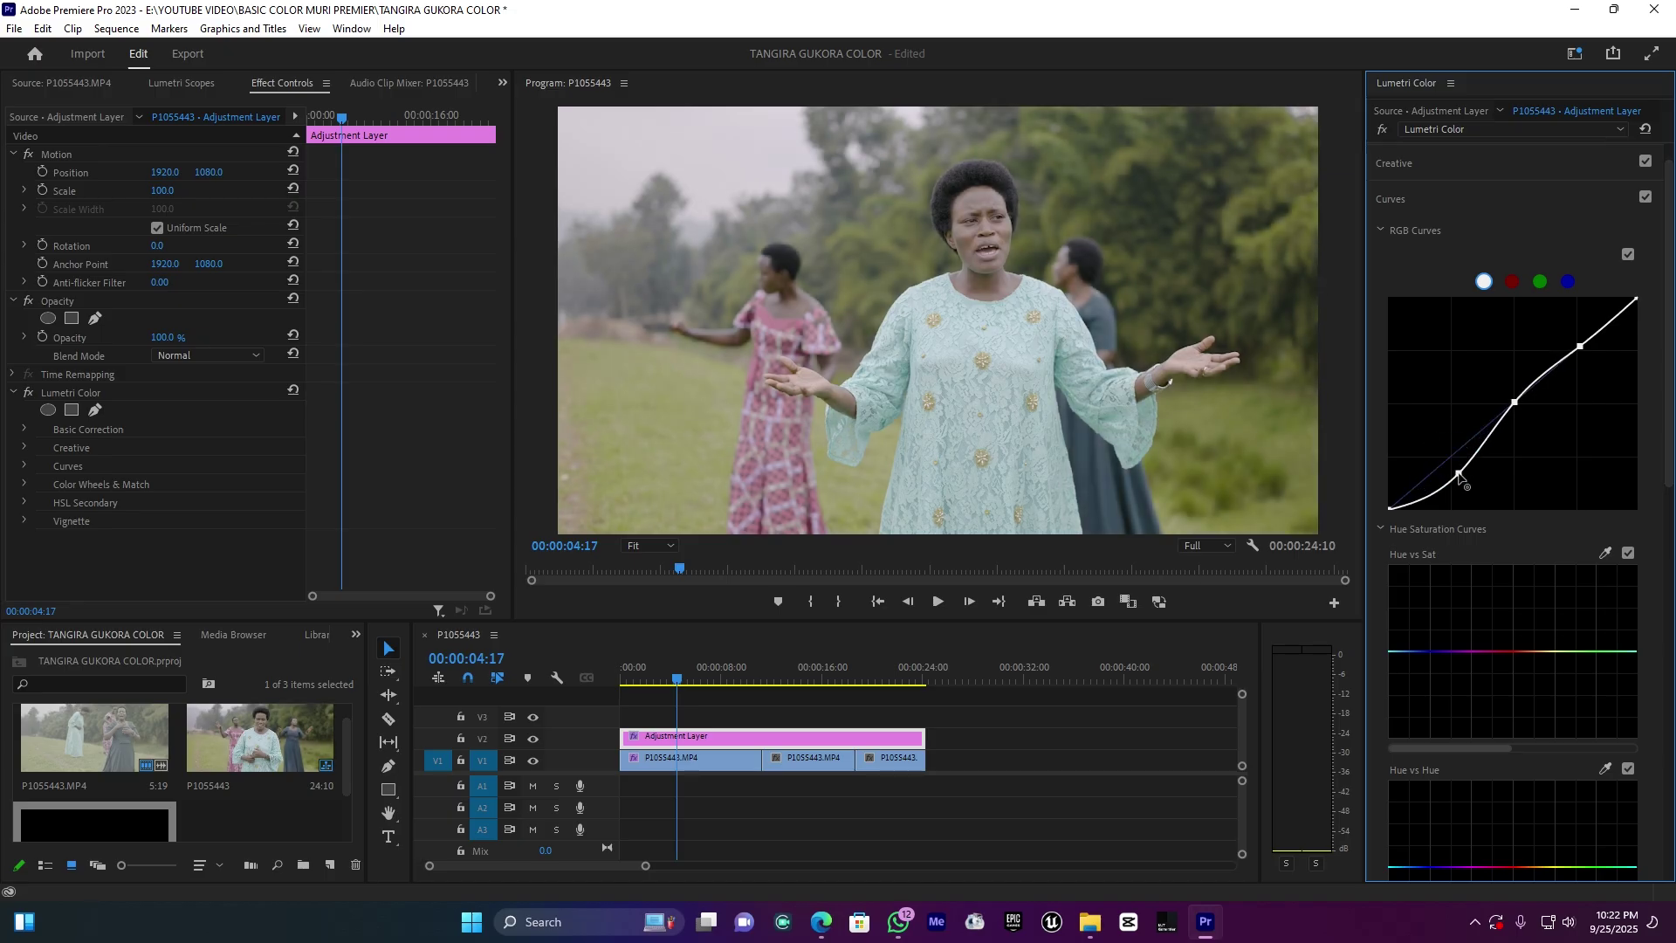
{"action": "left_click_drag", "start_coordinate": [1458, 474], "coordinate": [1455, 471]}
{"action": "left_click_drag", "start_coordinate": [1582, 347], "coordinate": [1579, 344]}
{"action": "left_click_drag", "start_coordinate": [1517, 403], "coordinate": [1517, 405]}
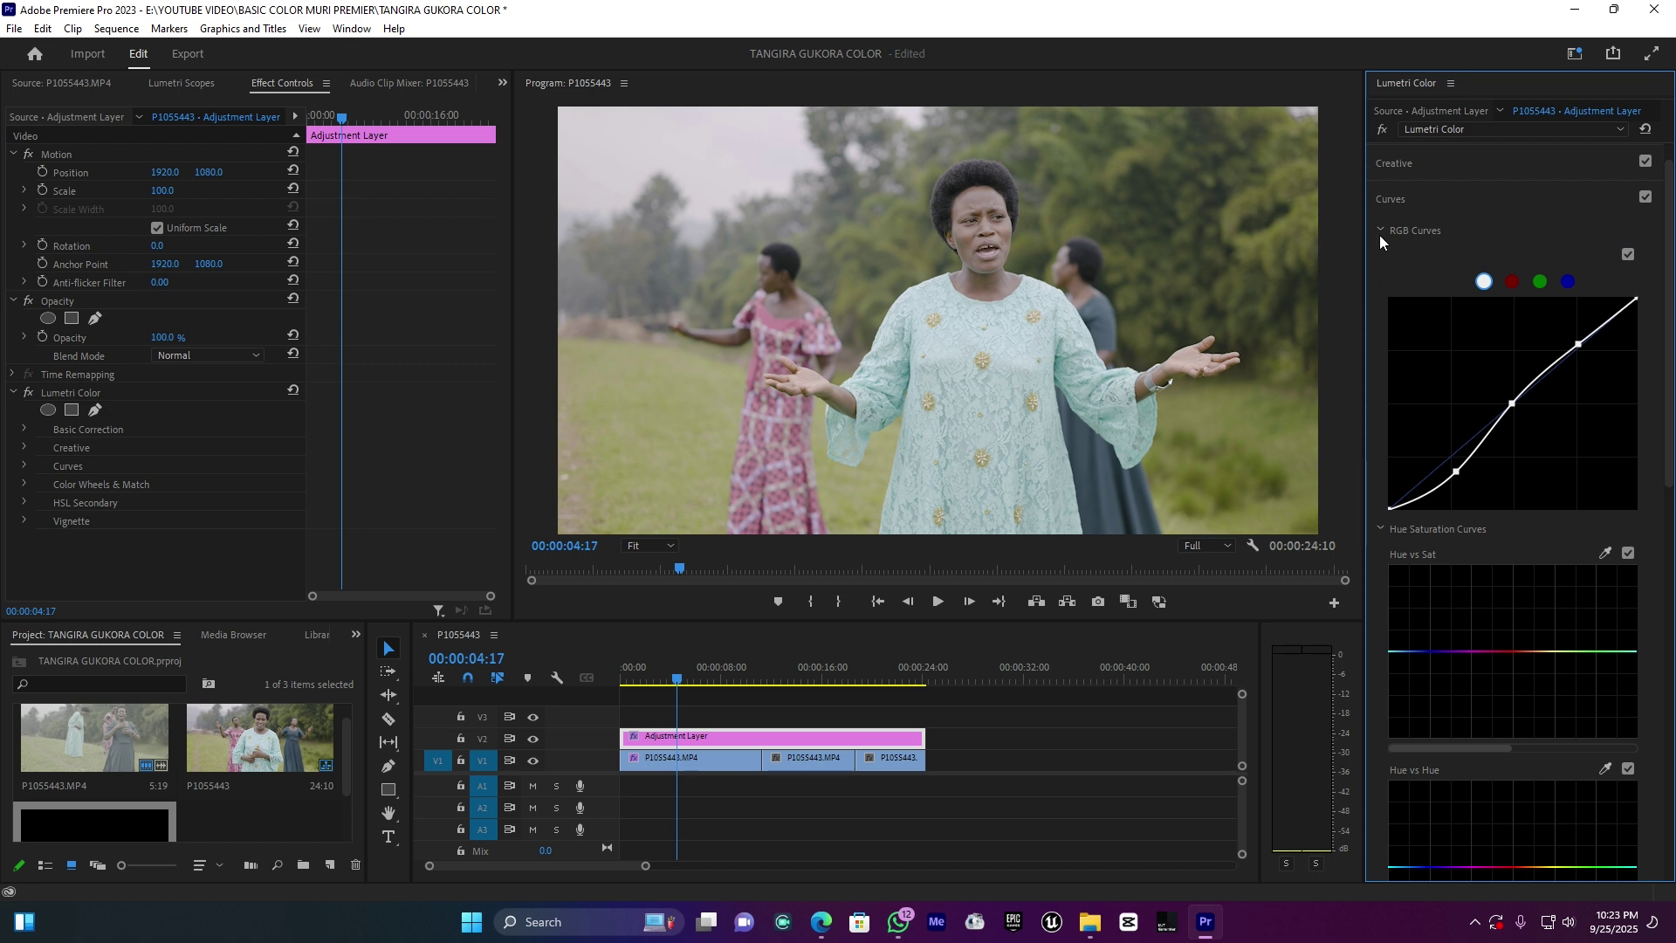
{"action": "left_click", "coordinate": [1646, 199]}
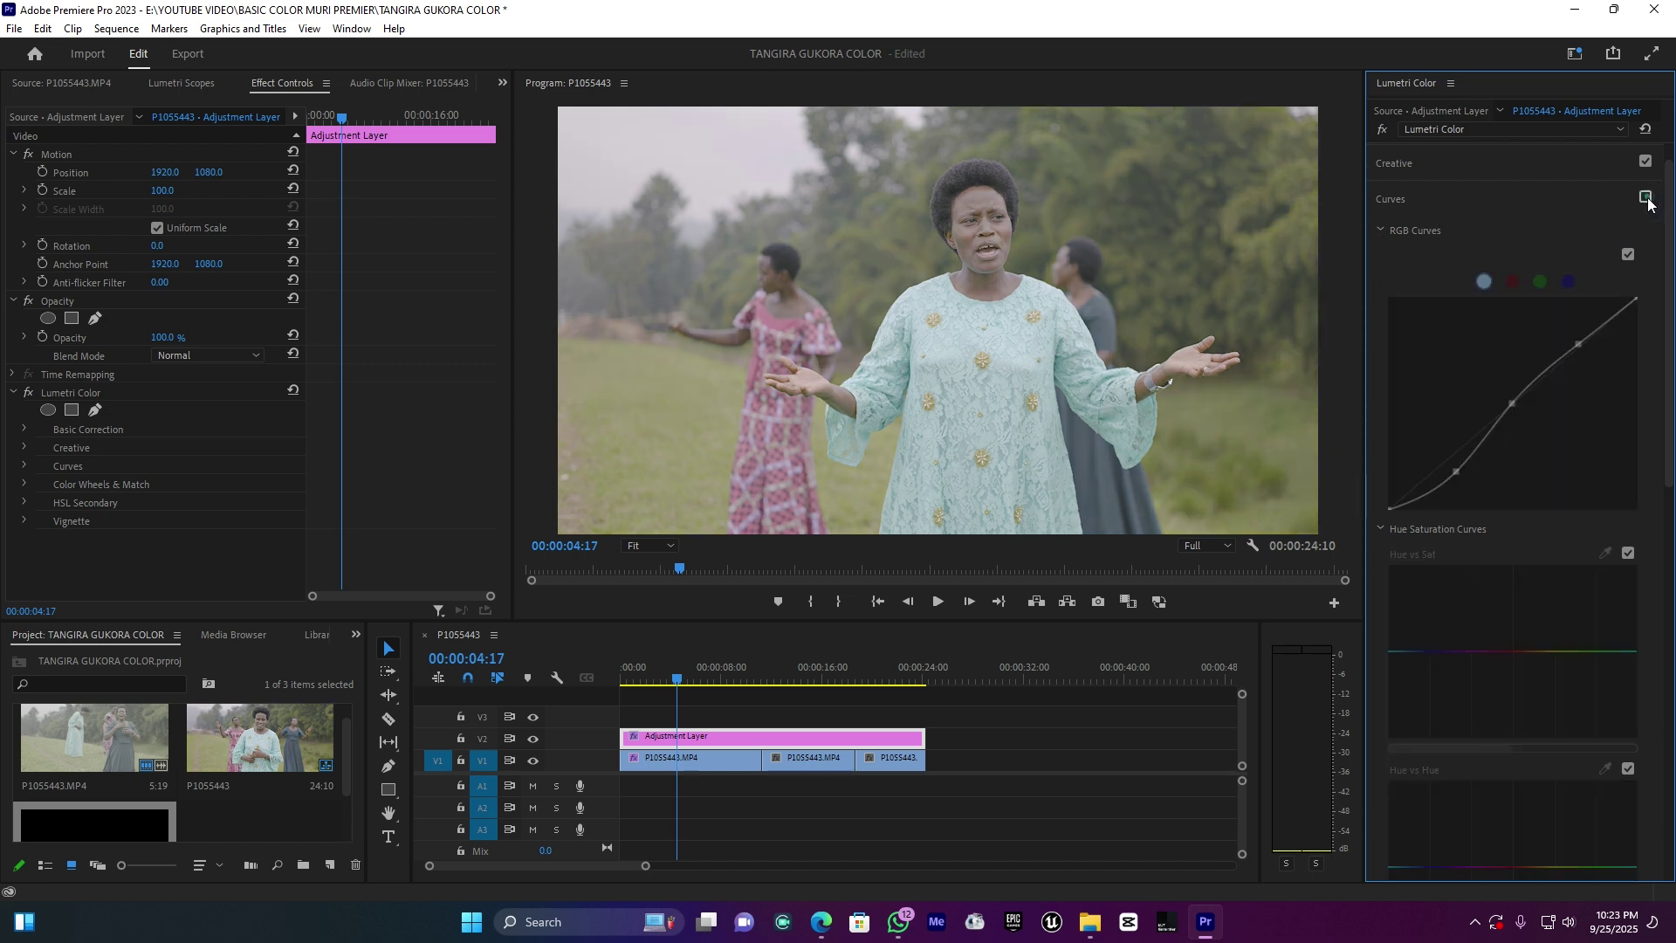
{"action": "left_click", "coordinate": [1647, 198]}
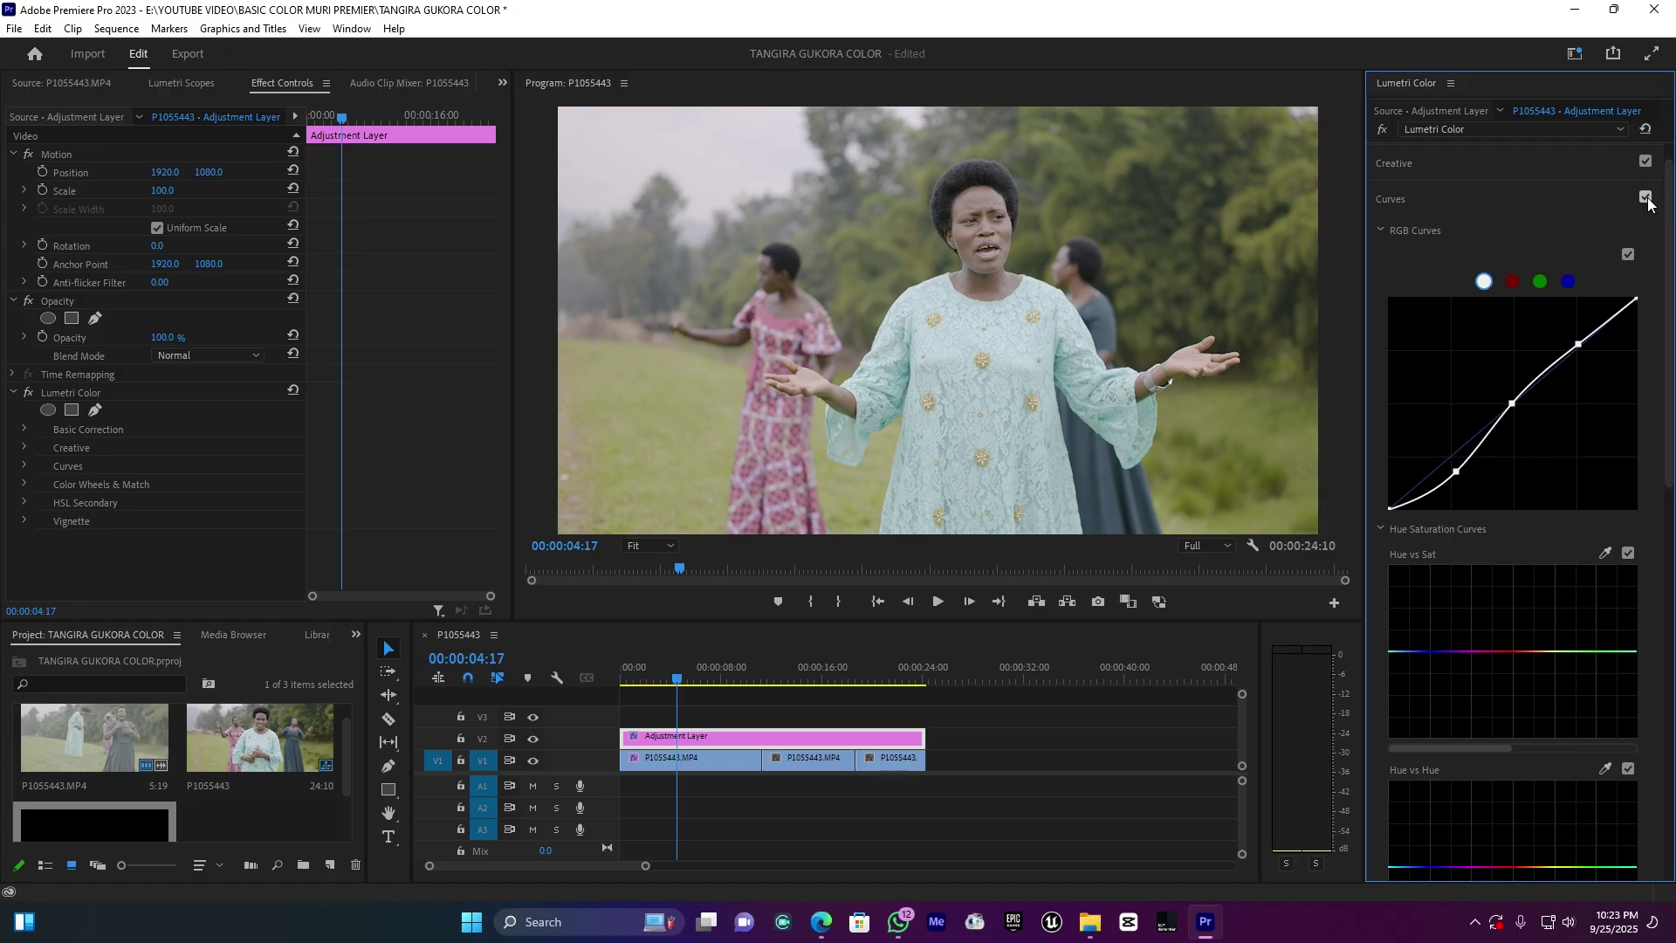
{"action": "scroll", "coordinate": [1550, 446], "scroll_direction": "down", "scroll_amount": 5}
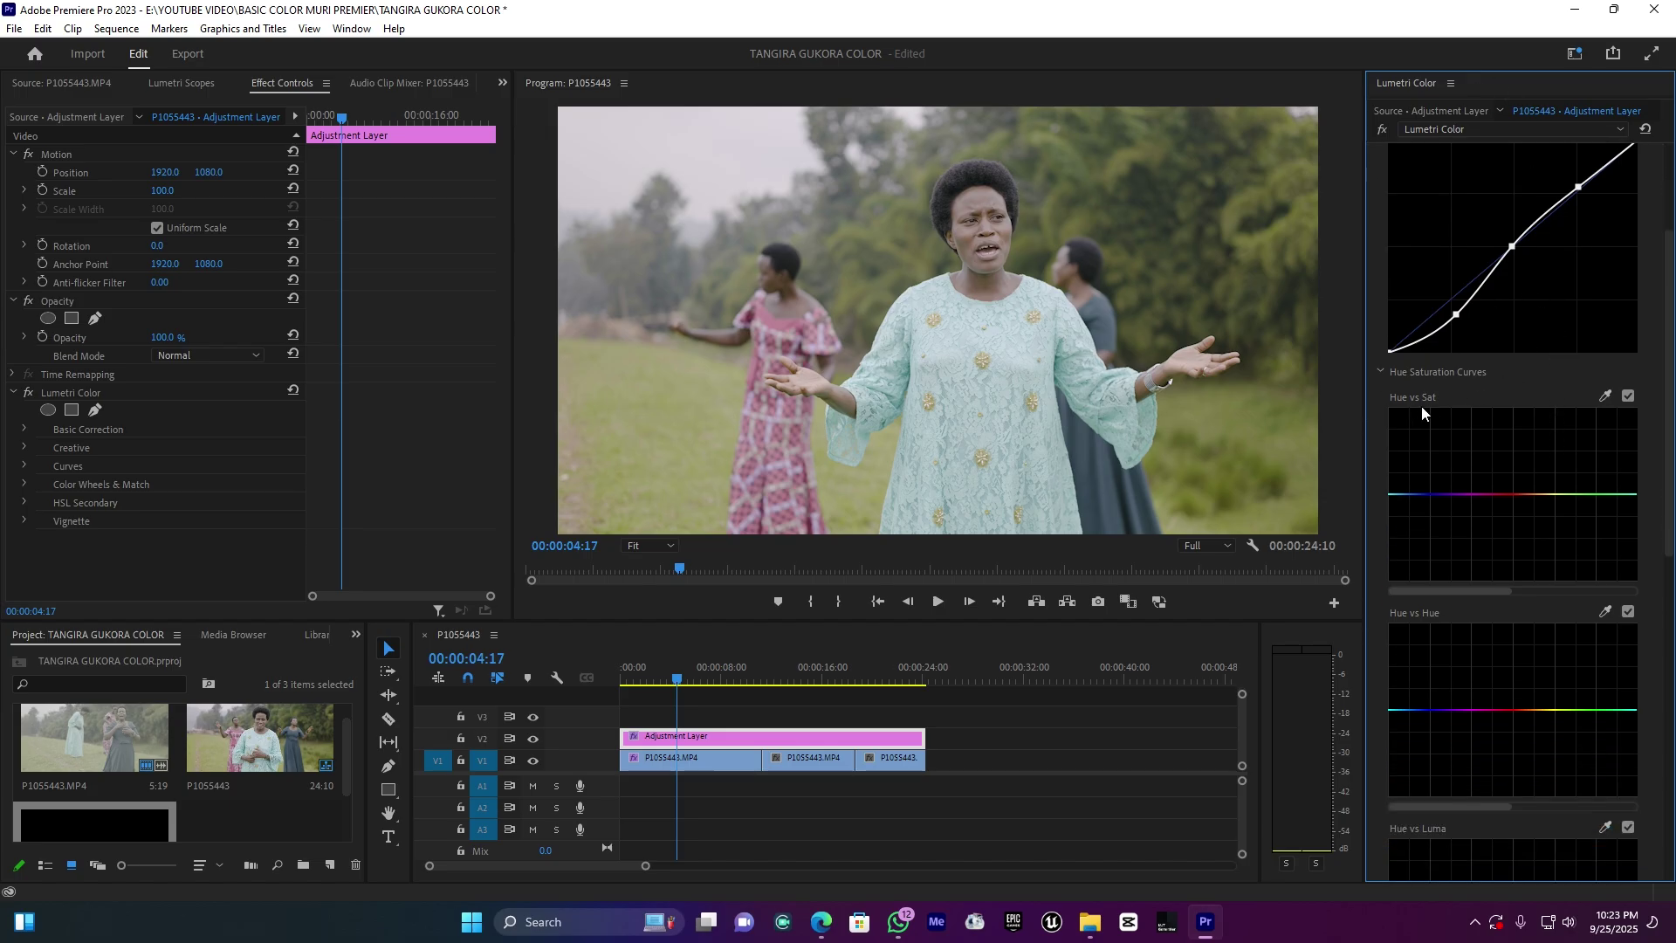
{"action": "scroll", "coordinate": [1453, 541], "scroll_direction": "down", "scroll_amount": 2}
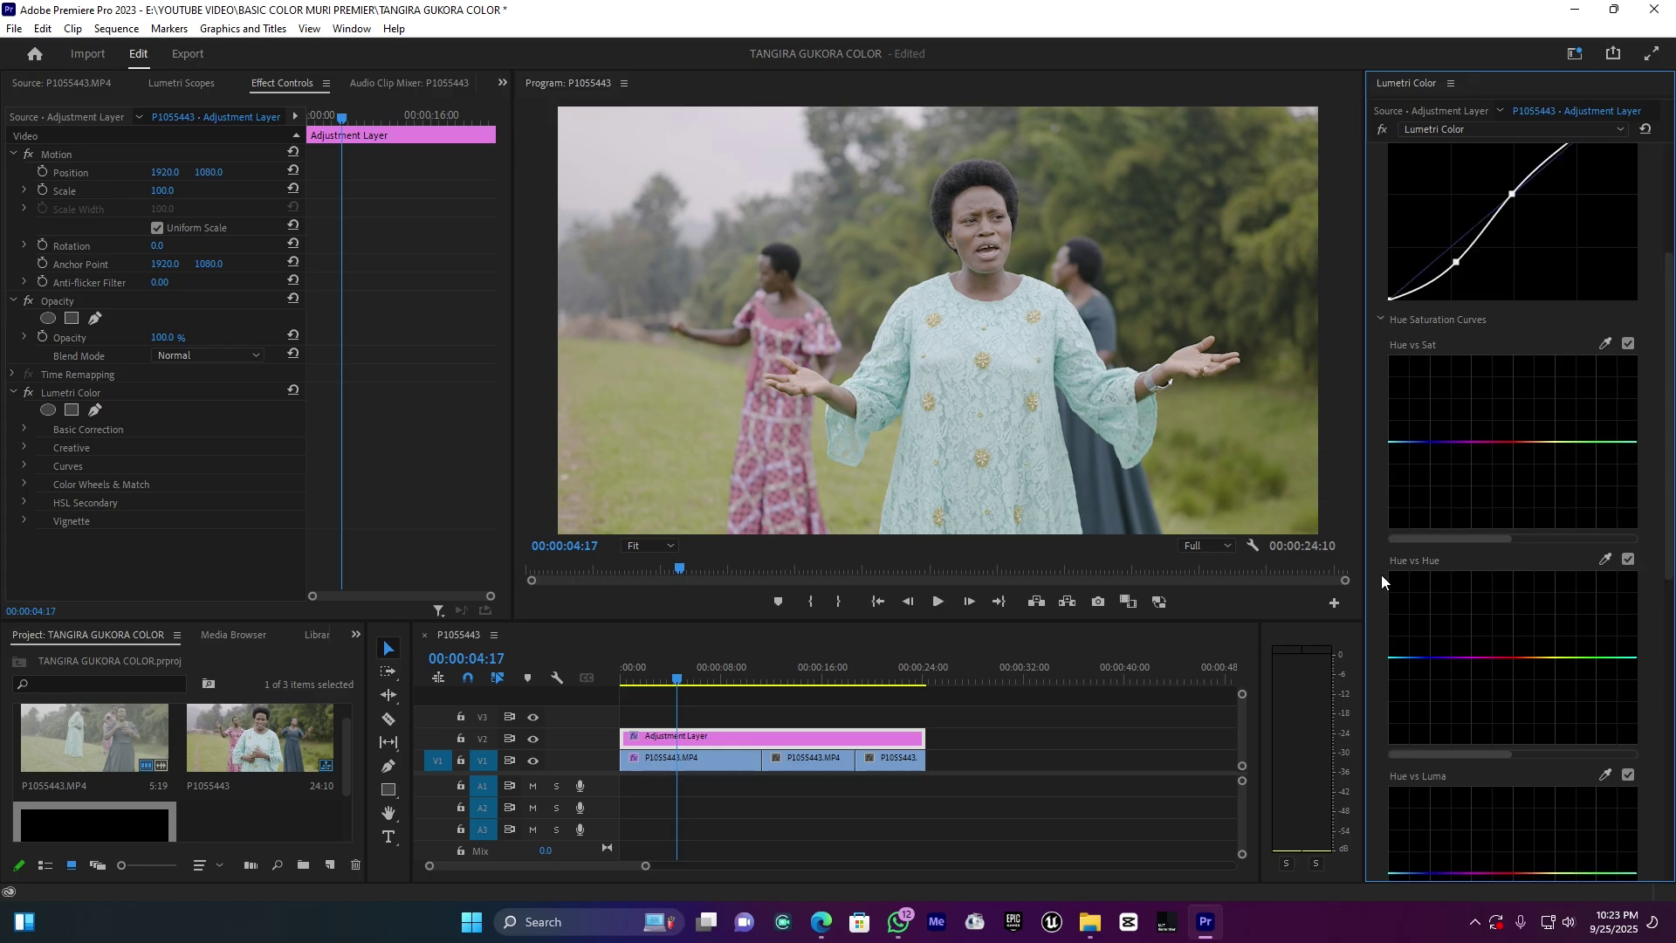
{"action": "scroll", "coordinate": [1427, 582], "scroll_direction": "down", "scroll_amount": 2}
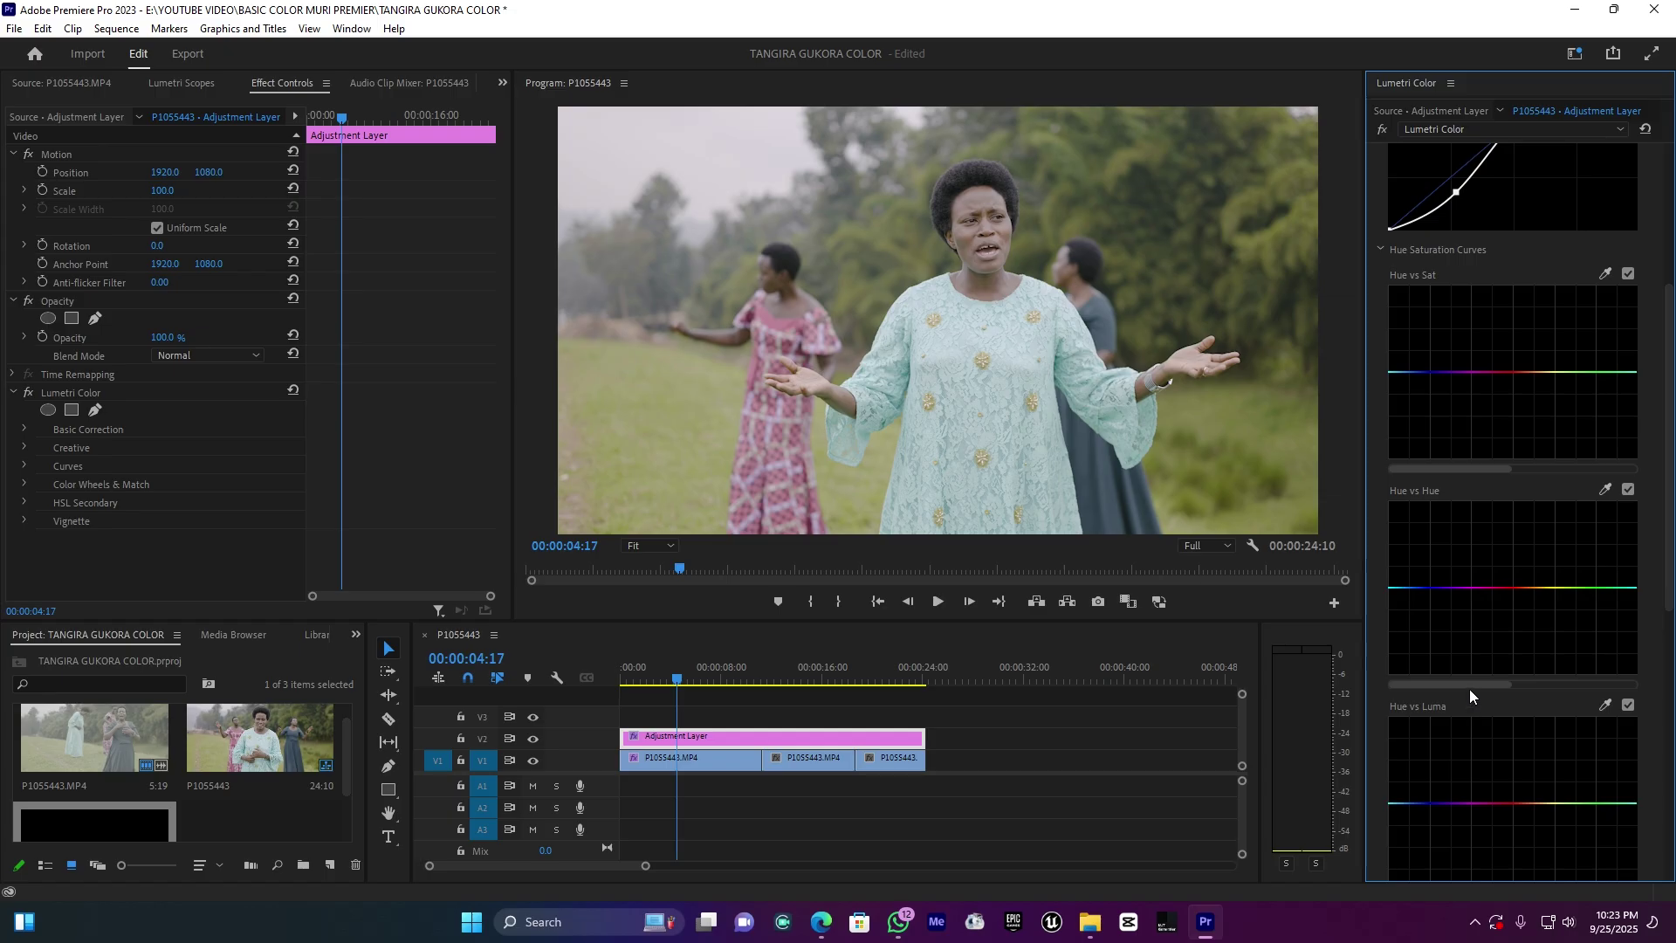
{"action": "scroll", "coordinate": [1469, 689], "scroll_direction": "up", "scroll_amount": 2}
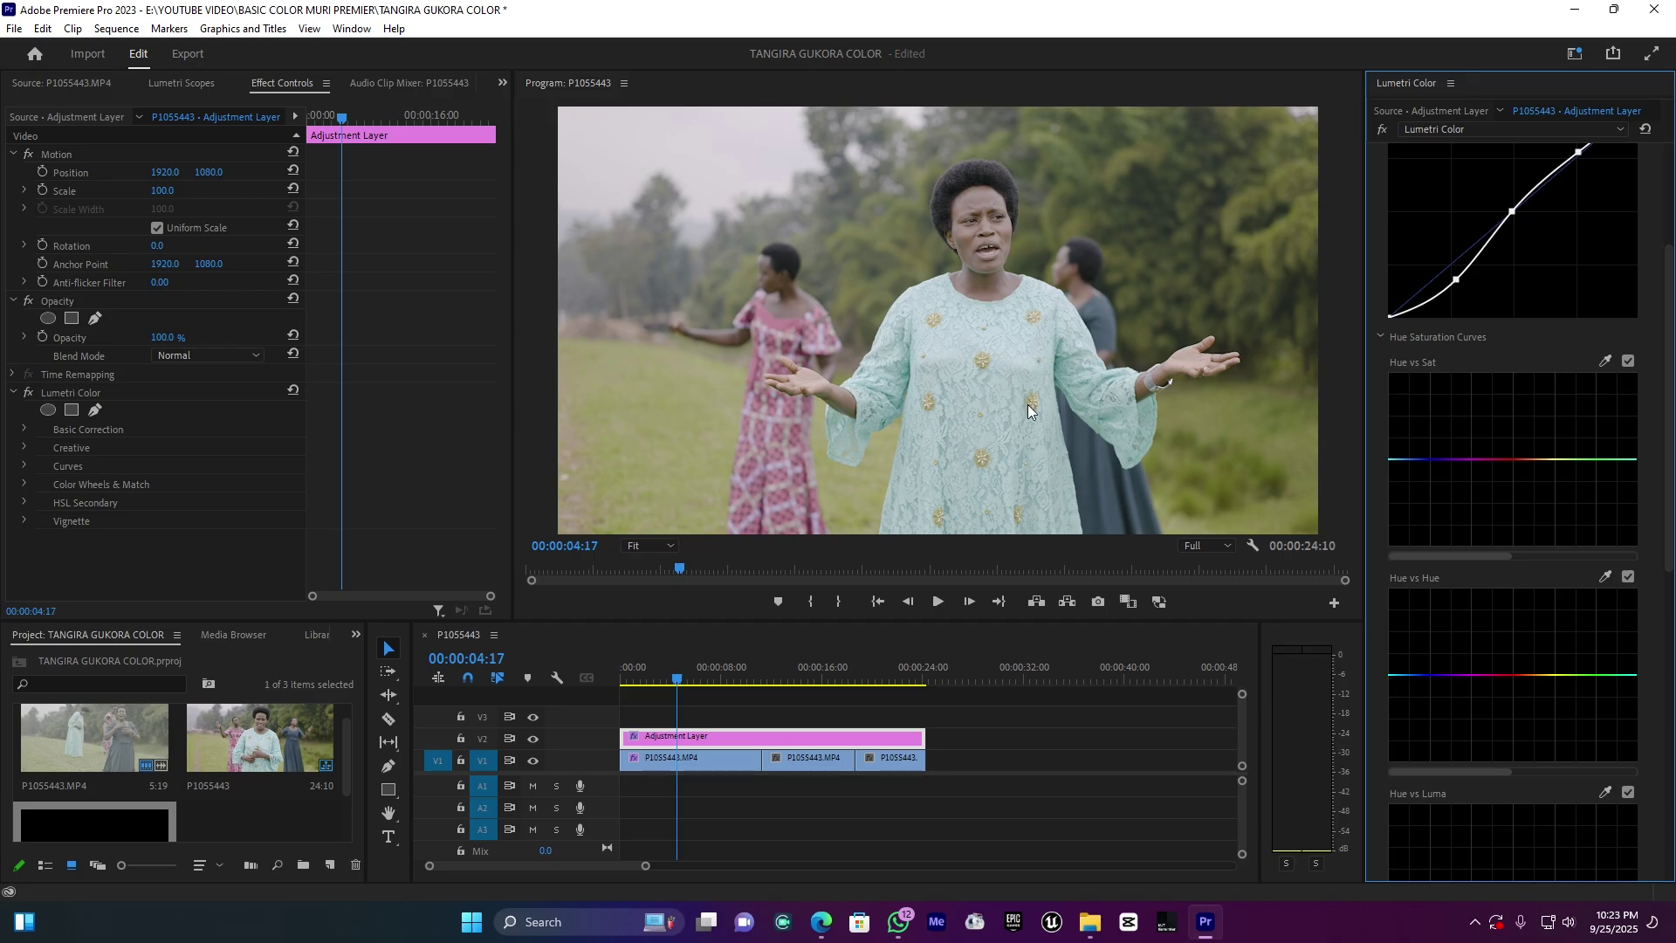
Sample a hue from the footage with the Hue vs Sat eyedropper, test it, then remove that point
{"action": "left_click", "coordinate": [1605, 360]}
{"action": "left_click", "coordinate": [963, 371]}
{"action": "mouse_move", "coordinate": [1407, 462]}
{"action": "left_mouse_down"}
{"action": "mouse_move", "coordinate": [1397, 483]}
{"action": "mouse_move", "coordinate": [1406, 387]}
{"action": "left_mouse_up"}
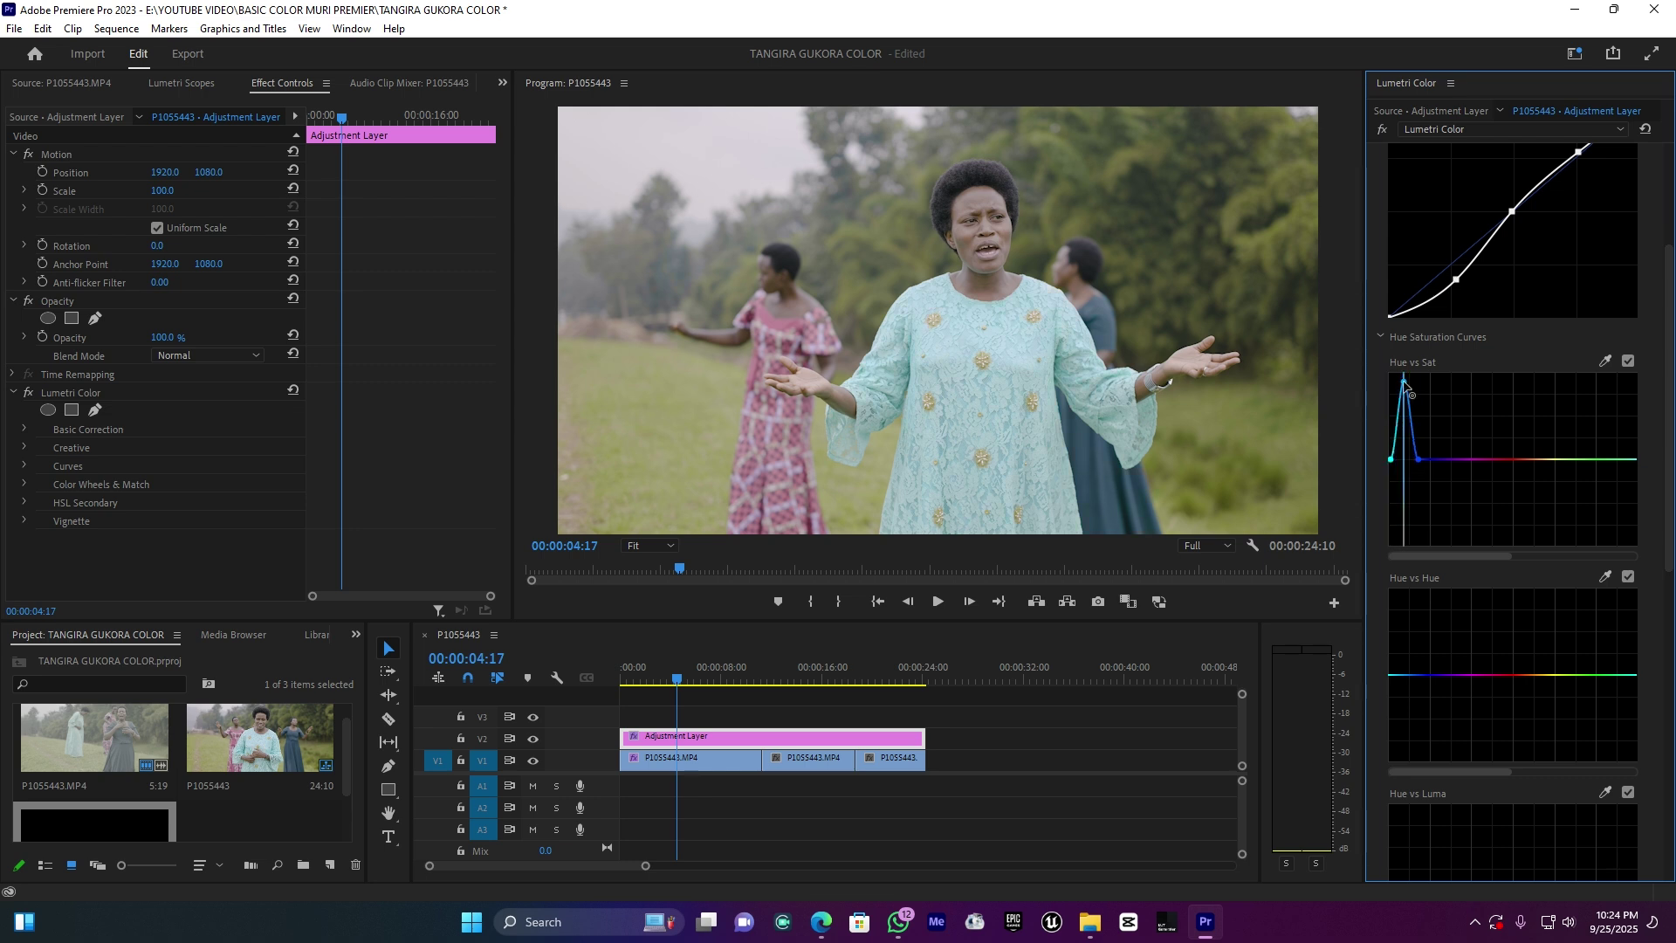
{"action": "left_click_drag", "start_coordinate": [1405, 385], "coordinate": [1402, 385]}
{"action": "left_click_drag", "start_coordinate": [1389, 517], "coordinate": [1400, 410]}
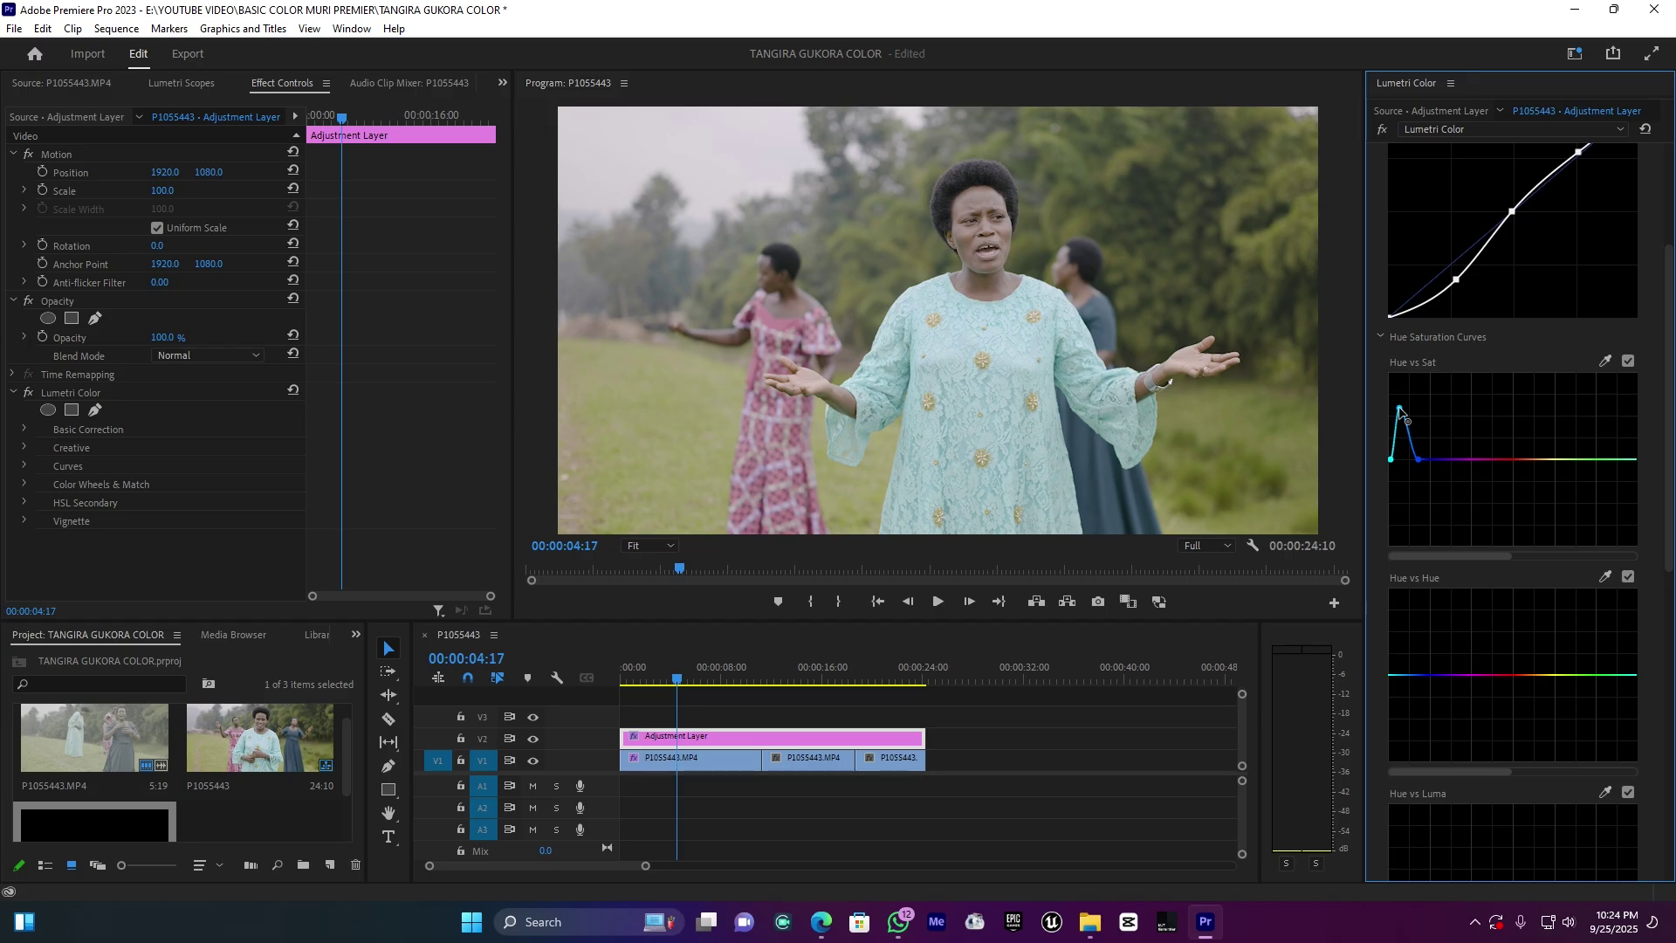
{"action": "left_click", "coordinate": [1401, 411], "text": "ctrl"}
Add two anchors on the Hue vs Sat curve and raise saturation in the left hue range
{"action": "left_click", "coordinate": [1618, 459]}
{"action": "left_click", "coordinate": [1449, 459]}
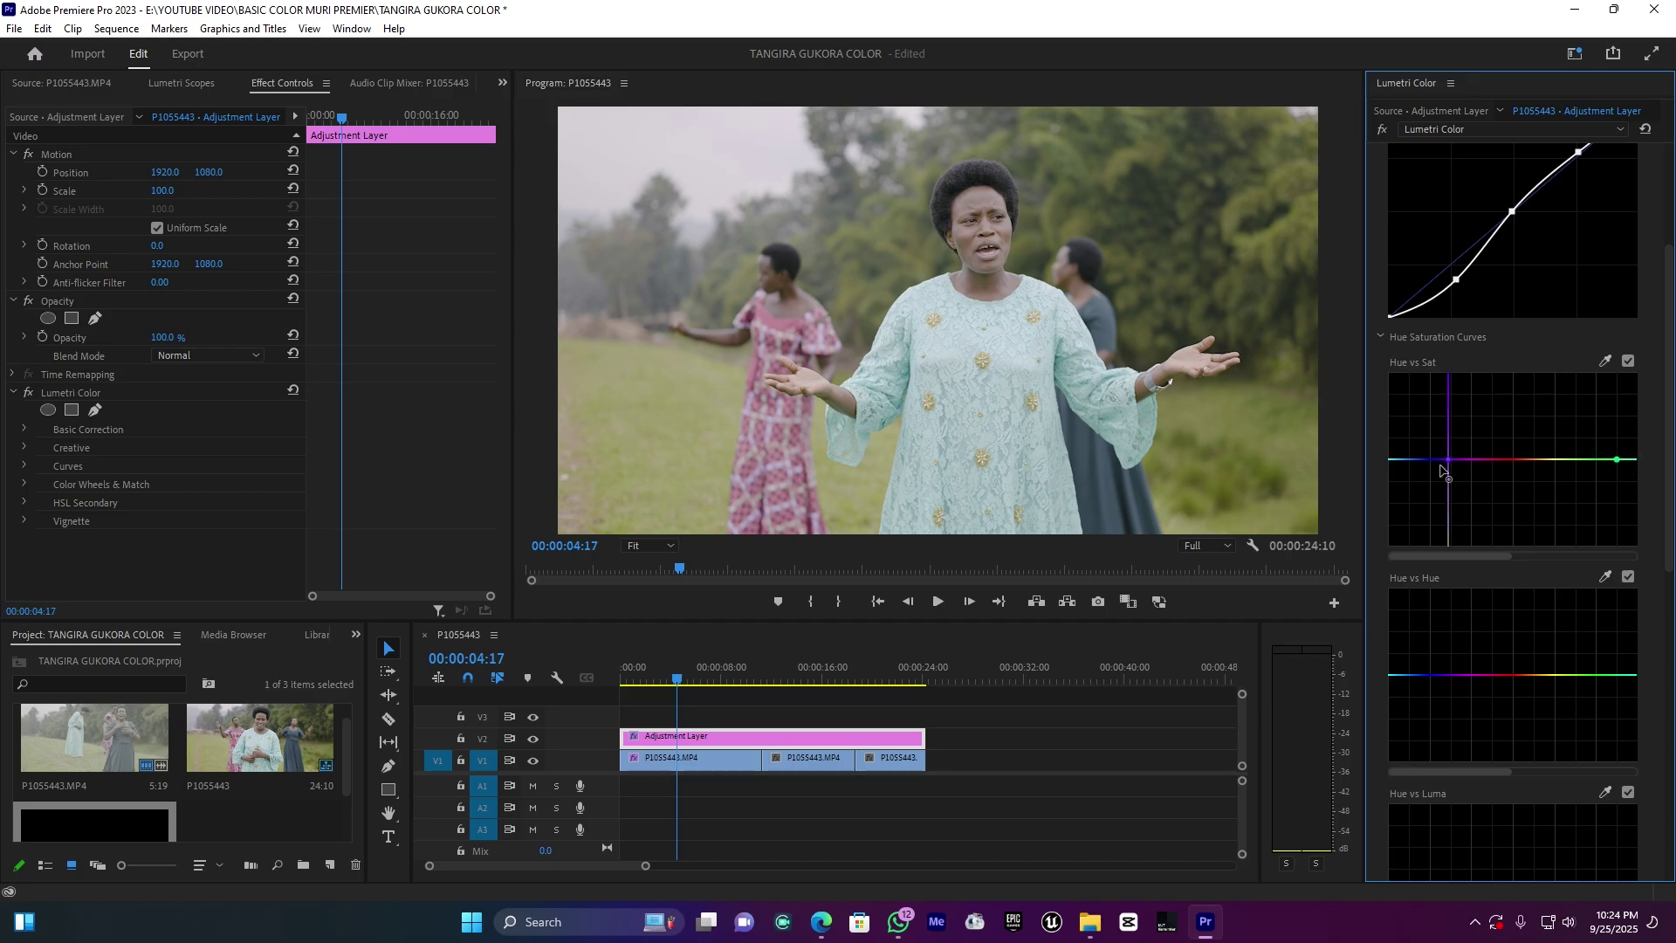
{"action": "left_click_drag", "start_coordinate": [1408, 459], "coordinate": [1409, 389]}
{"action": "left_click_drag", "start_coordinate": [1421, 411], "coordinate": [1445, 400]}
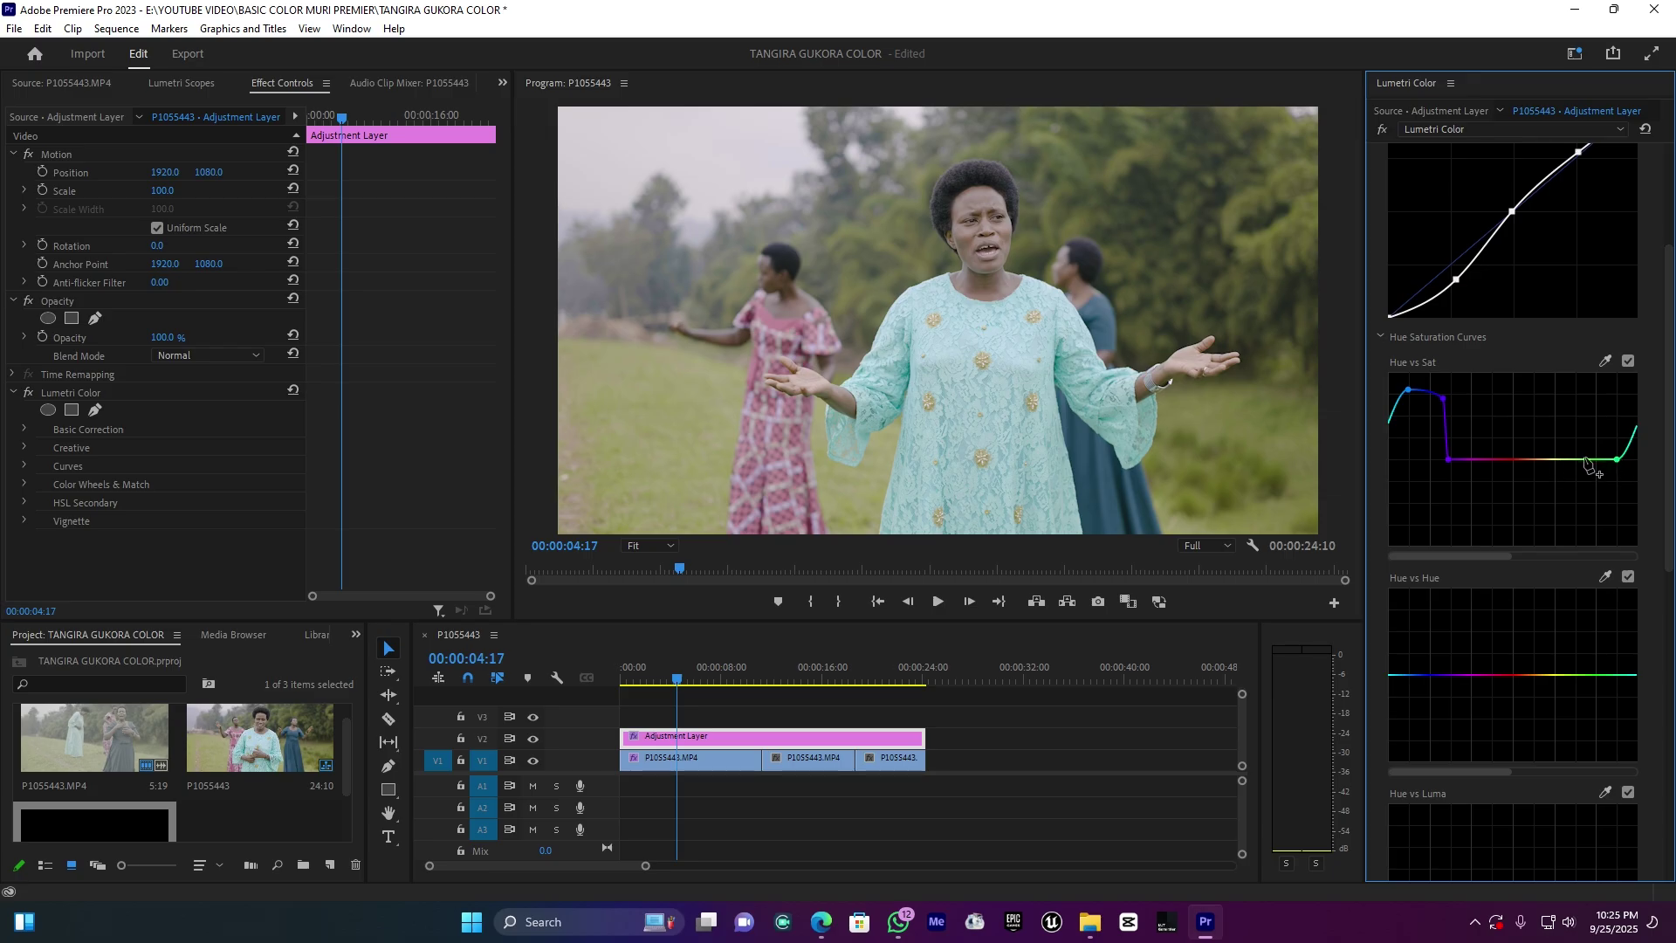
Add points around yellow on the Hue vs Sat curve and lift the yellow-green saturation
{"action": "left_click", "coordinate": [1555, 459]}
{"action": "mouse_move", "coordinate": [1561, 459]}
{"action": "left_mouse_down"}
{"action": "mouse_move", "coordinate": [1556, 428]}
{"action": "mouse_move", "coordinate": [1610, 433]}
{"action": "left_mouse_up"}
{"action": "left_click", "coordinate": [1554, 459]}
{"action": "left_click", "coordinate": [1557, 458]}
{"action": "left_click_drag", "start_coordinate": [1557, 454], "coordinate": [1557, 432]}
{"action": "scroll", "coordinate": [1461, 620], "scroll_direction": "down", "scroll_amount": 2}
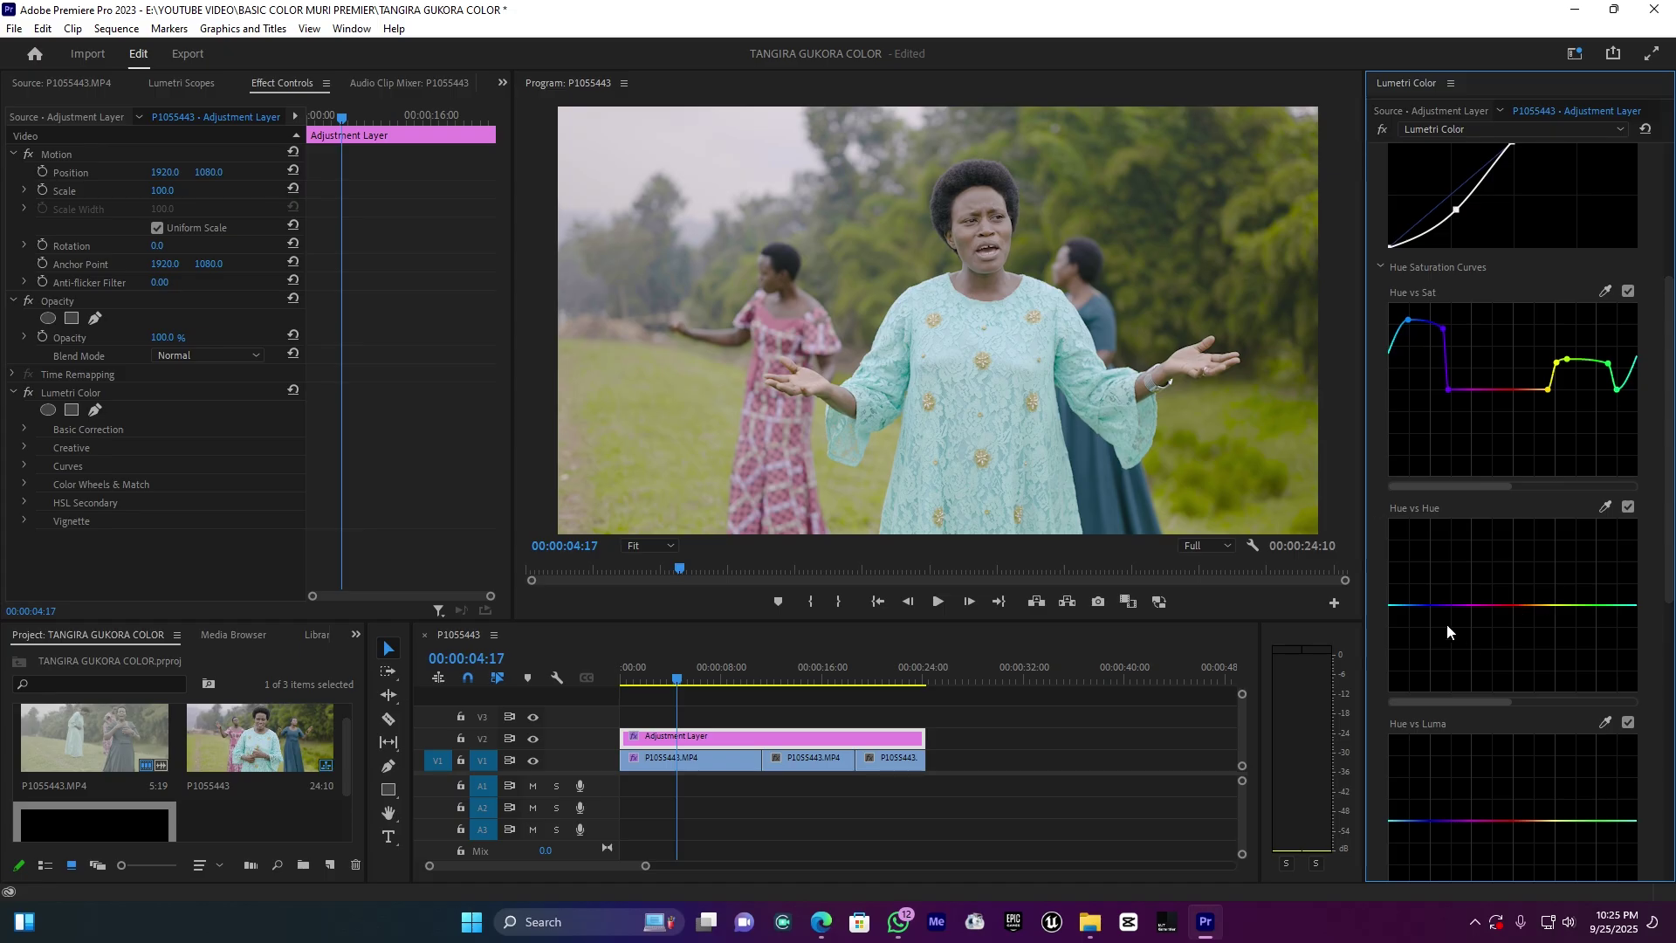
Anchor two Hue vs Hue points, flatten the left bump, and drag yellow toward green
{"action": "left_click", "coordinate": [1445, 612]}
{"action": "left_click", "coordinate": [1614, 605]}
{"action": "left_click_drag", "start_coordinate": [1412, 605], "coordinate": [1412, 595]}
{"action": "mouse_move", "coordinate": [1411, 592]}
{"action": "left_mouse_down"}
{"action": "mouse_move", "coordinate": [1410, 561]}
{"action": "mouse_move", "coordinate": [1412, 634]}
{"action": "mouse_move", "coordinate": [1414, 600]}
{"action": "left_mouse_up"}
{"action": "left_click_drag", "start_coordinate": [1413, 598], "coordinate": [1412, 606]}
{"action": "left_click_drag", "start_coordinate": [1563, 605], "coordinate": [1545, 622]}
View the graded footage at 100% and pan to the lower part of the frame
{"action": "left_click", "coordinate": [650, 546]}
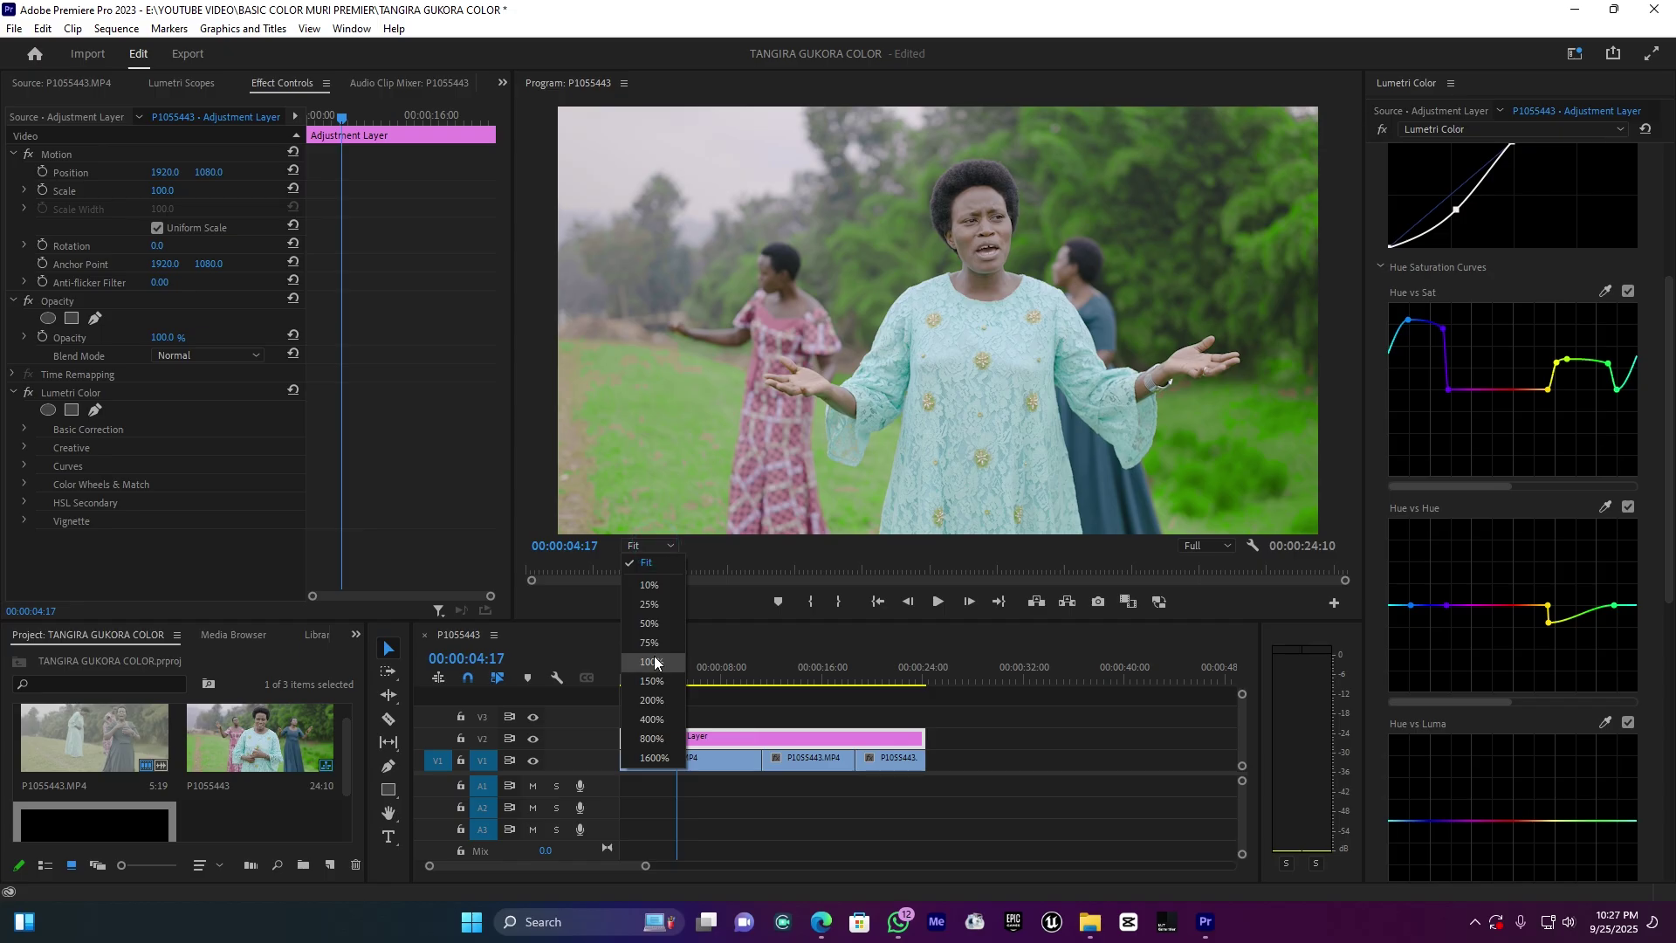
{"action": "left_click", "coordinate": [656, 662]}
{"action": "left_click_drag", "start_coordinate": [930, 529], "coordinate": [655, 515]}
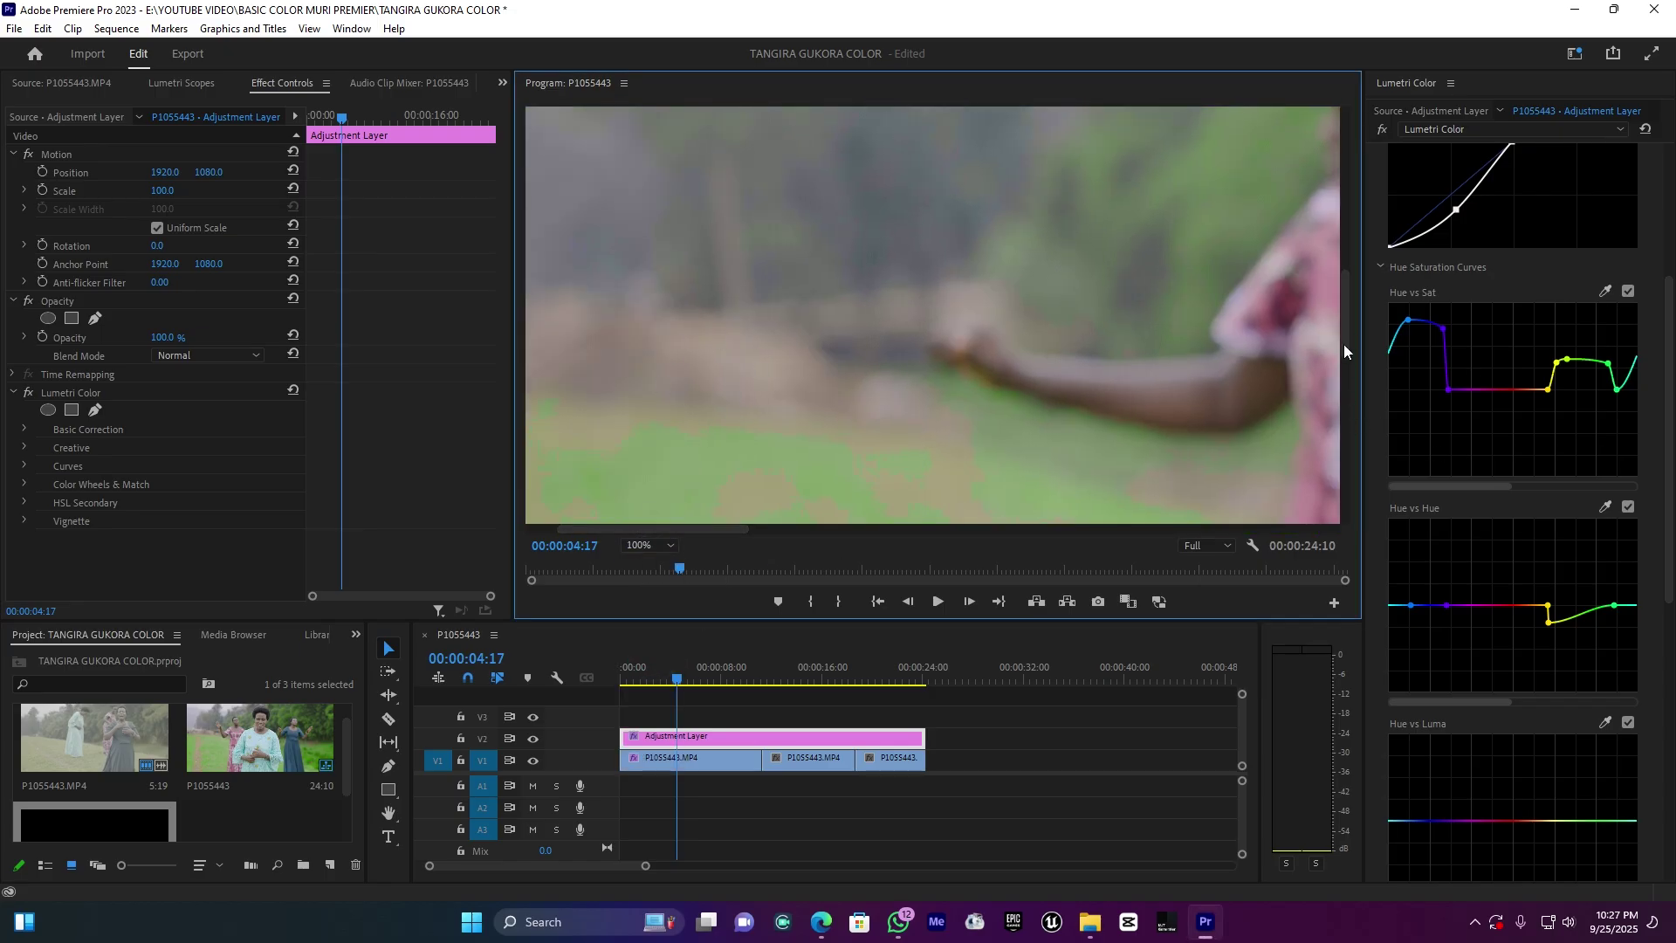
{"action": "left_click_drag", "start_coordinate": [1343, 323], "coordinate": [1335, 385]}
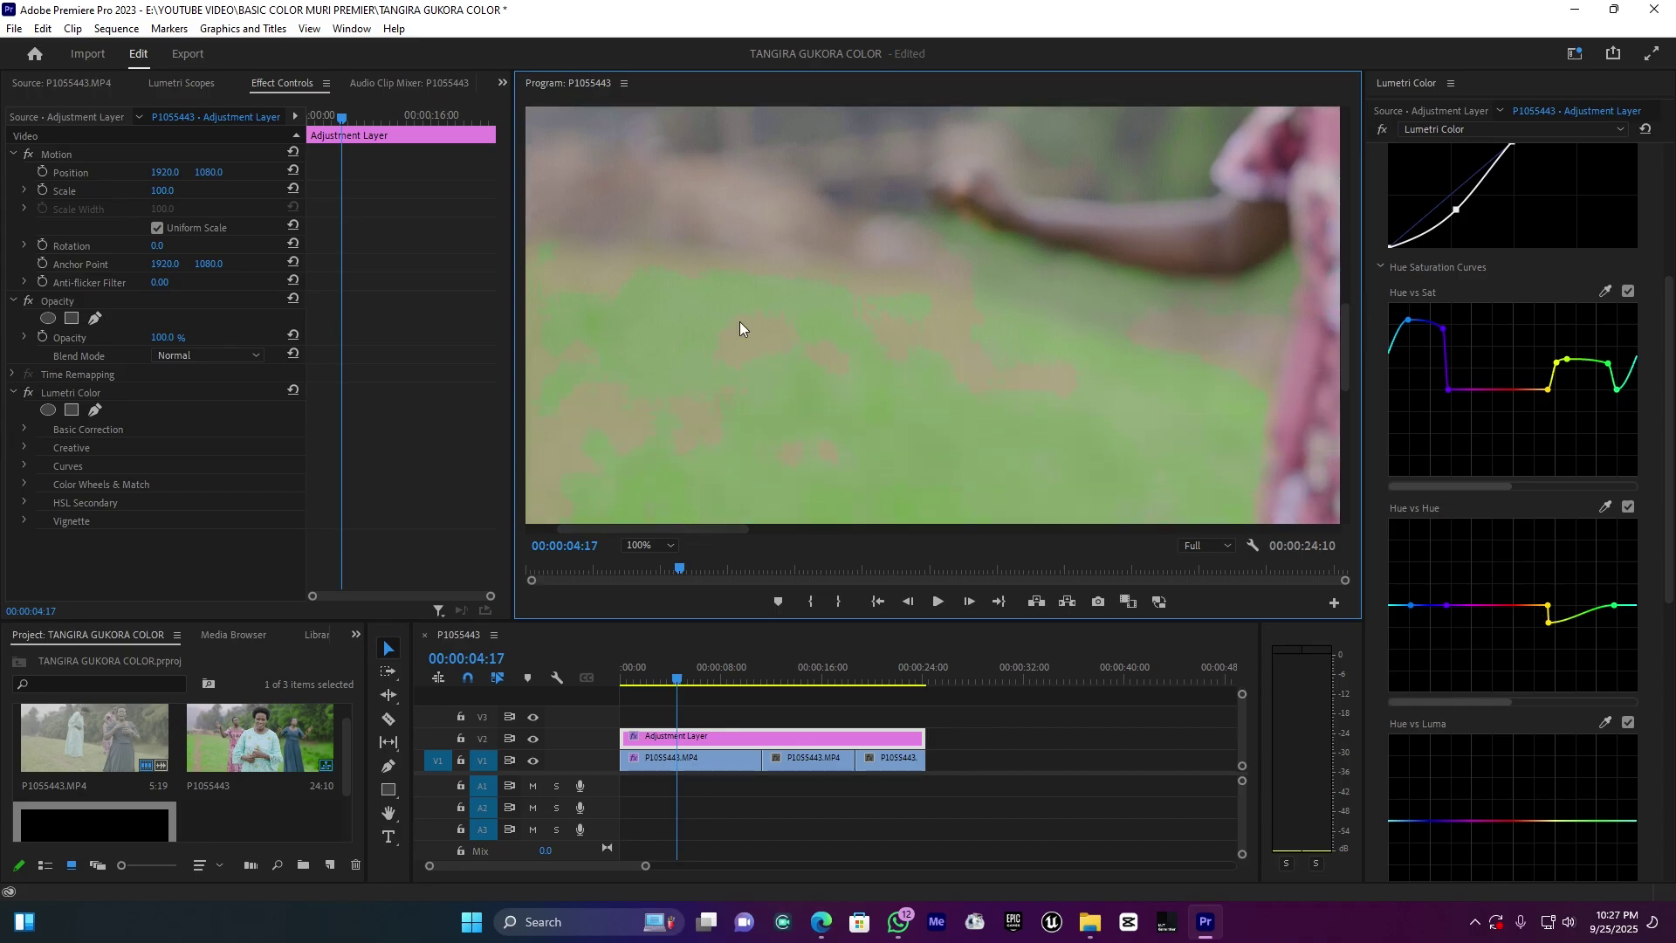
Nudge the yellow-green Hue vs Hue point slightly and set the monitor back to Fit
{"action": "left_click_drag", "start_coordinate": [1546, 606], "coordinate": [1546, 613]}
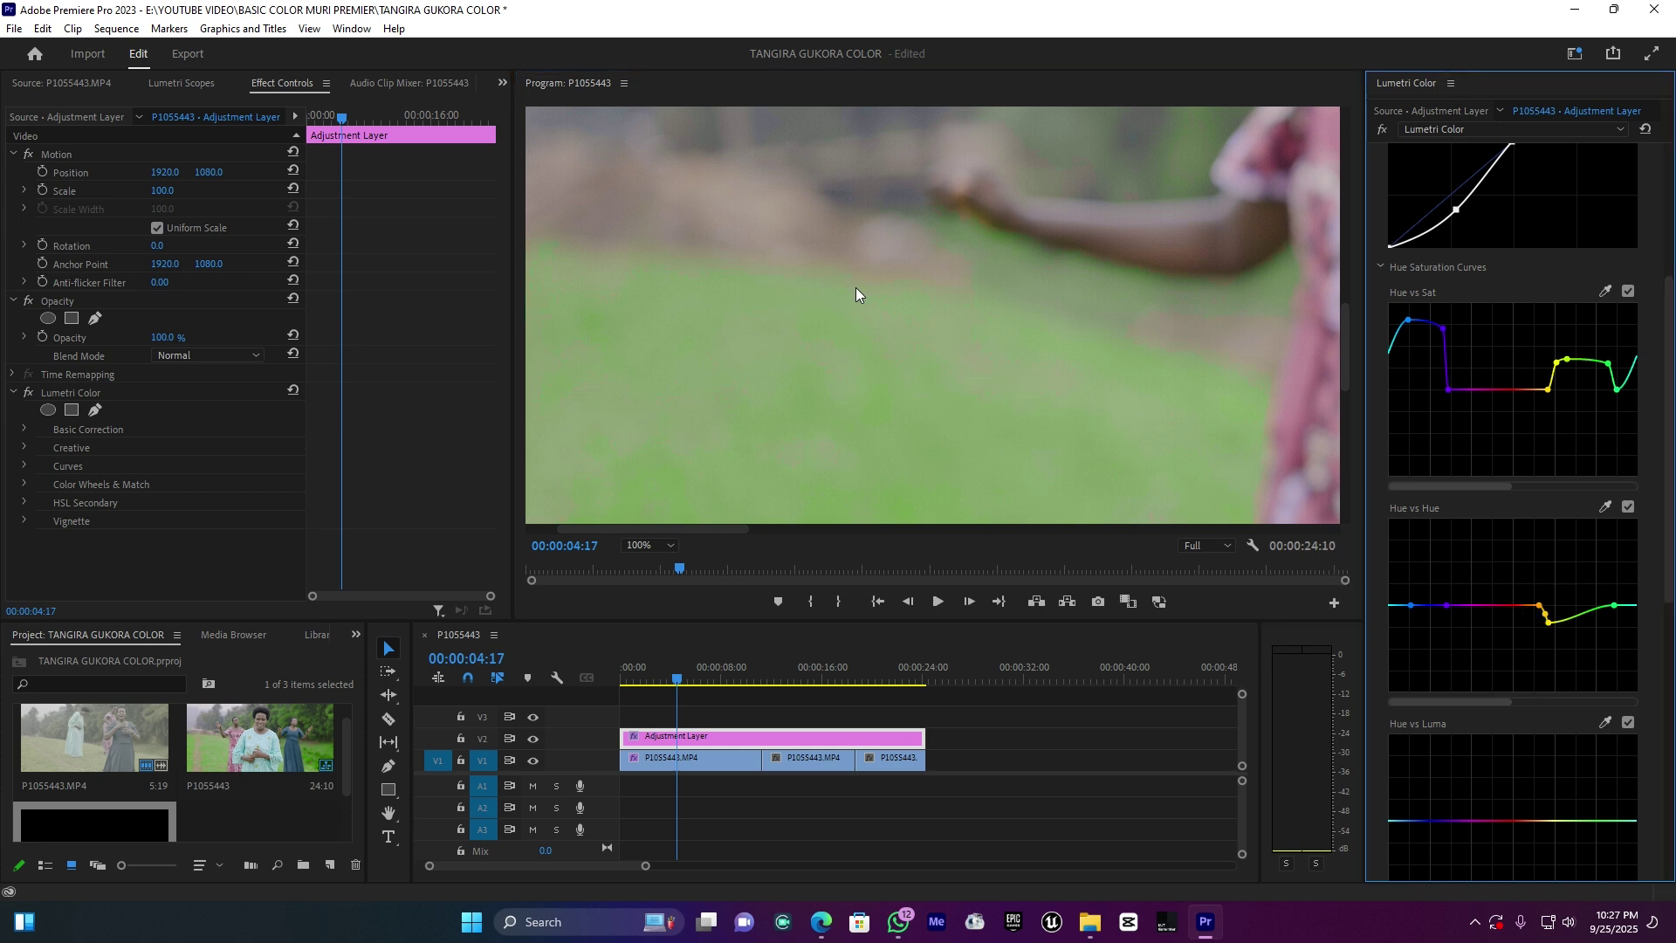
{"action": "left_click", "coordinate": [640, 548]}
{"action": "left_click", "coordinate": [675, 563]}
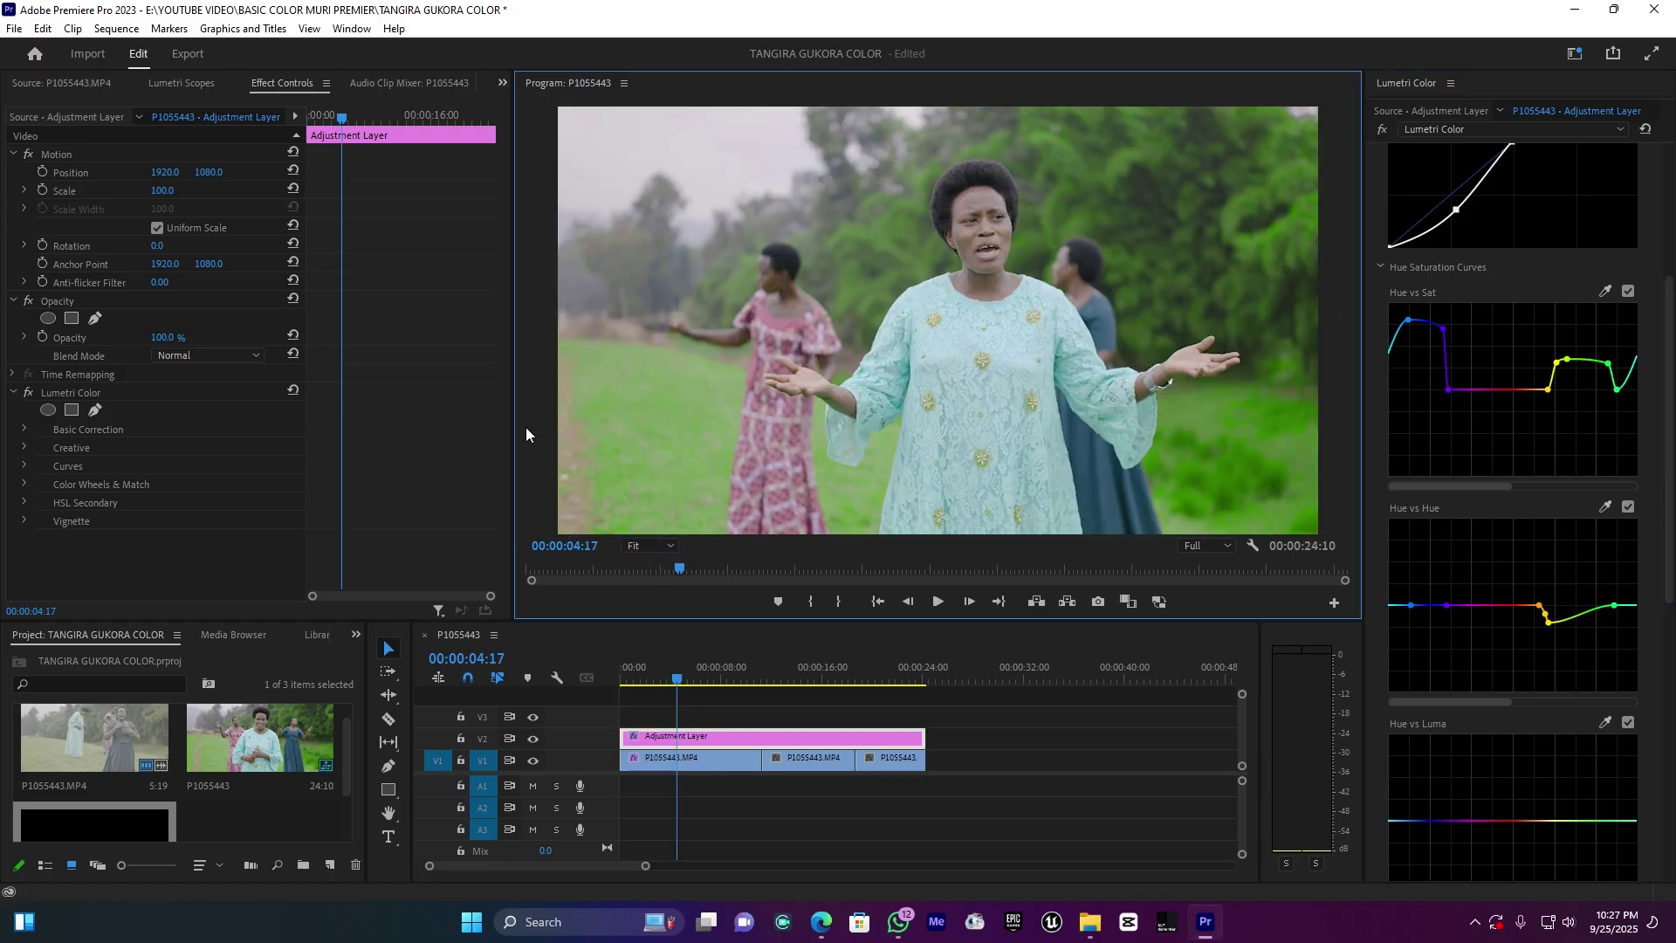
Pull the yellow-green Hue vs Hue point lower and raise the blue point at the curve's start
{"action": "left_click", "coordinate": [1541, 618]}
{"action": "left_click_drag", "start_coordinate": [1537, 617], "coordinate": [1563, 623]}
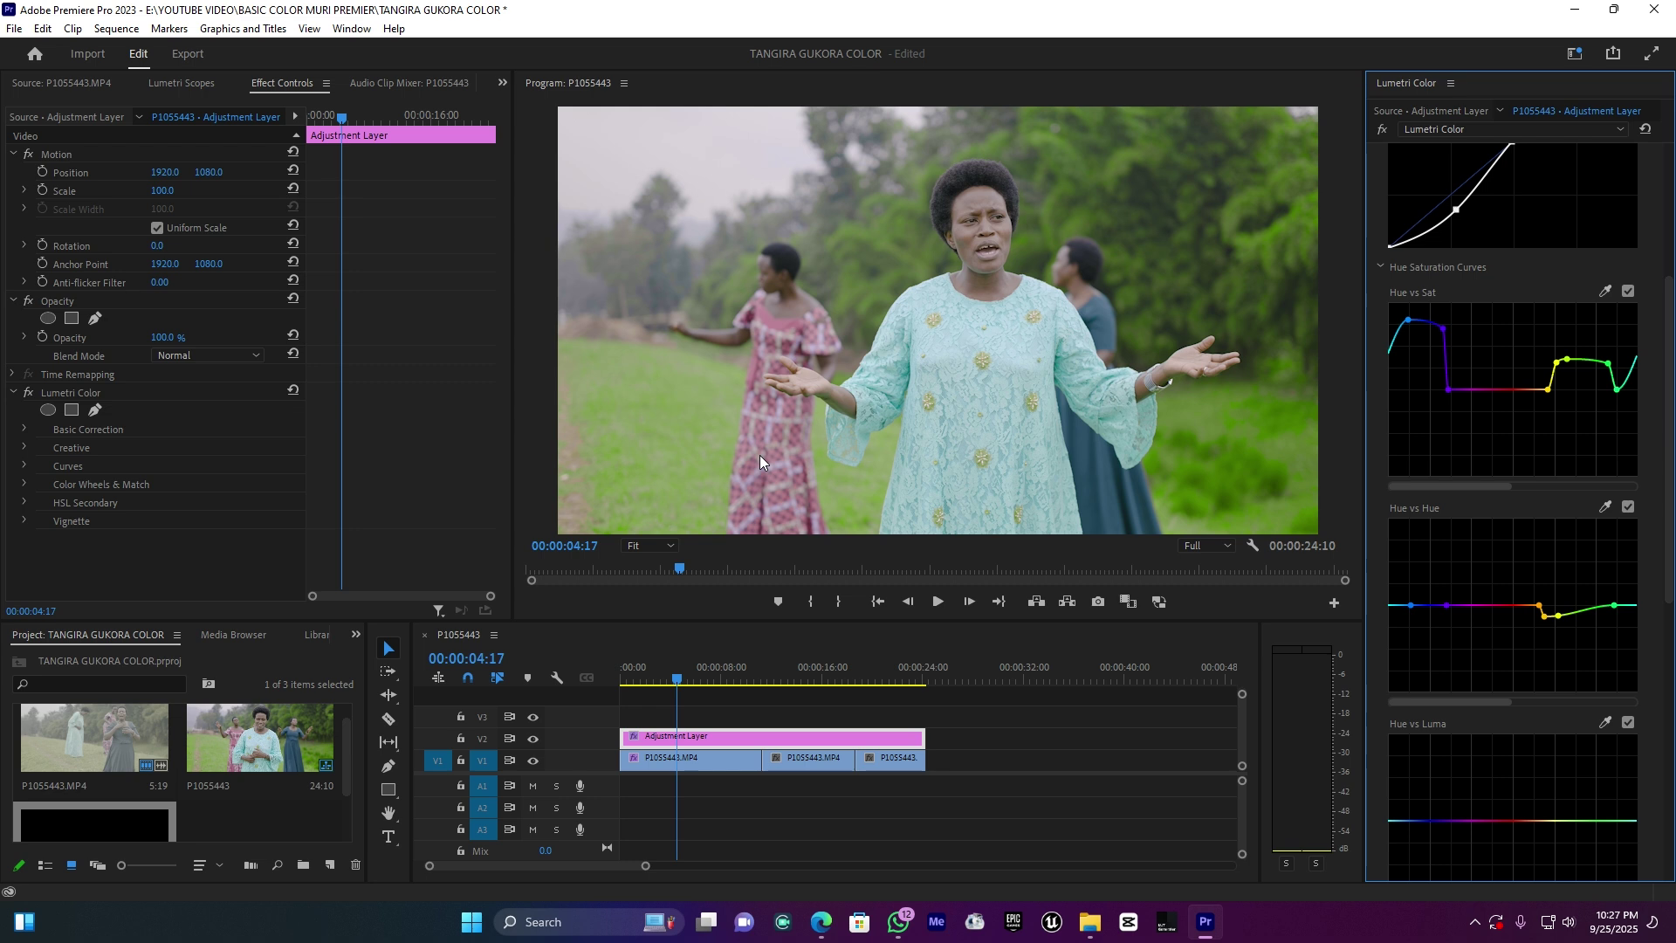
{"action": "left_click", "coordinate": [1411, 604]}
{"action": "left_click_drag", "start_coordinate": [1411, 605], "coordinate": [1390, 589]}
Step forward one frame, add Hue vs Luma points, and test the blue-end point before returning it to neutral
{"action": "key", "text": "Right"}
{"action": "scroll", "coordinate": [1489, 669], "scroll_direction": "down", "scroll_amount": 2}
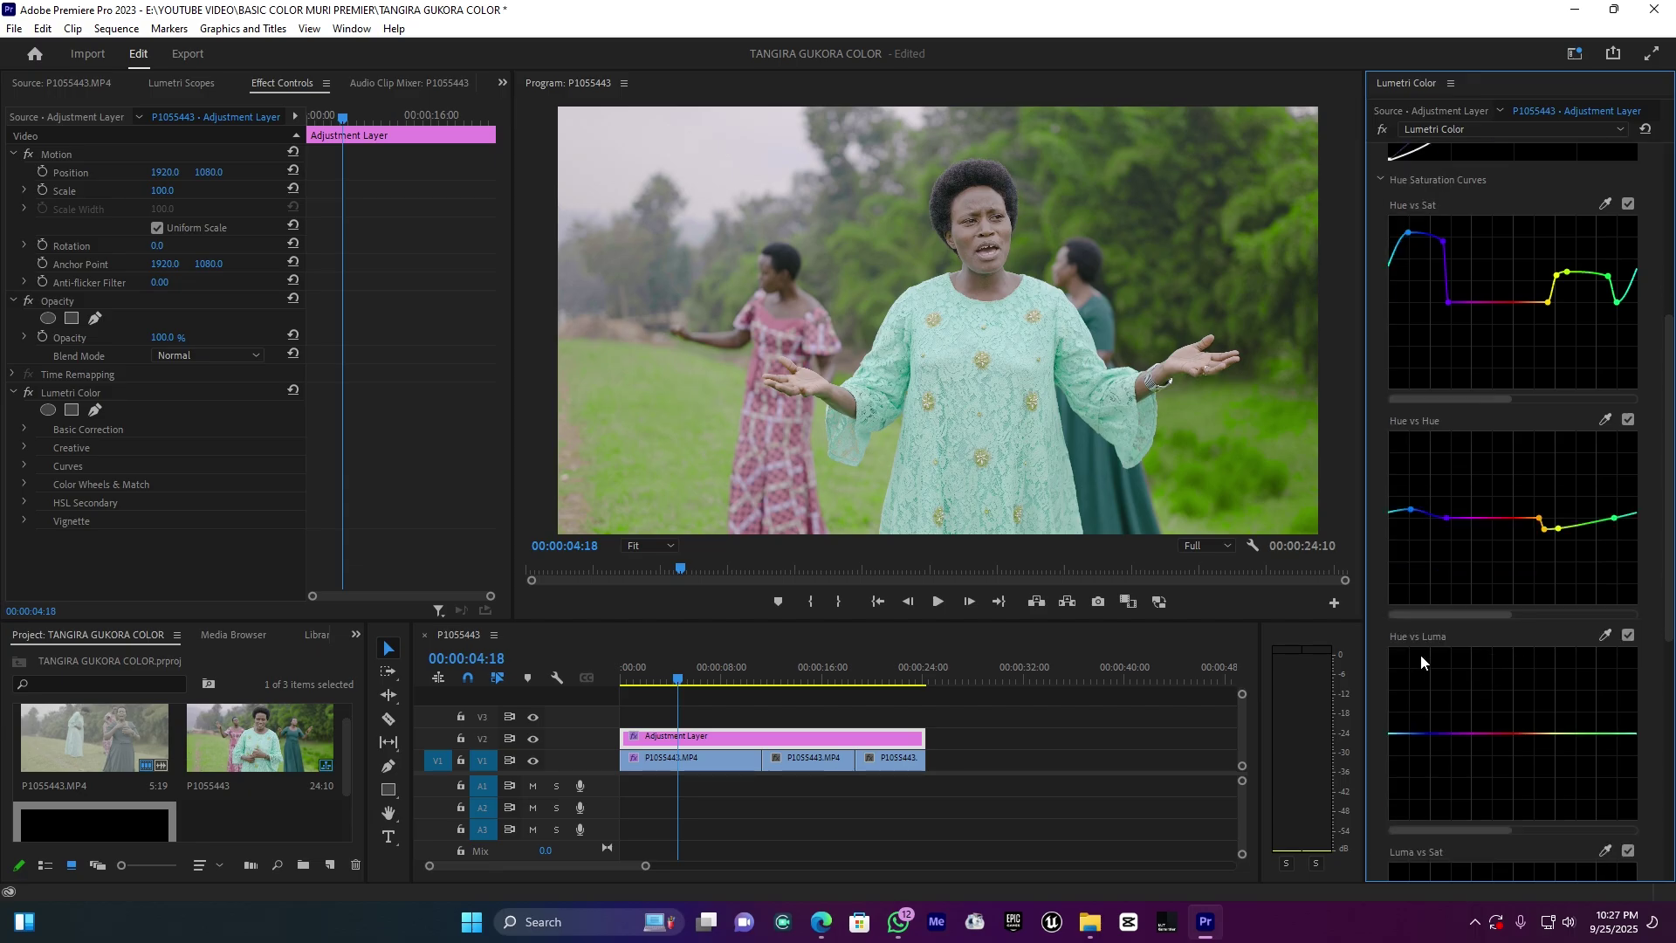
{"action": "scroll", "coordinate": [1421, 662], "scroll_direction": "down", "scroll_amount": 1}
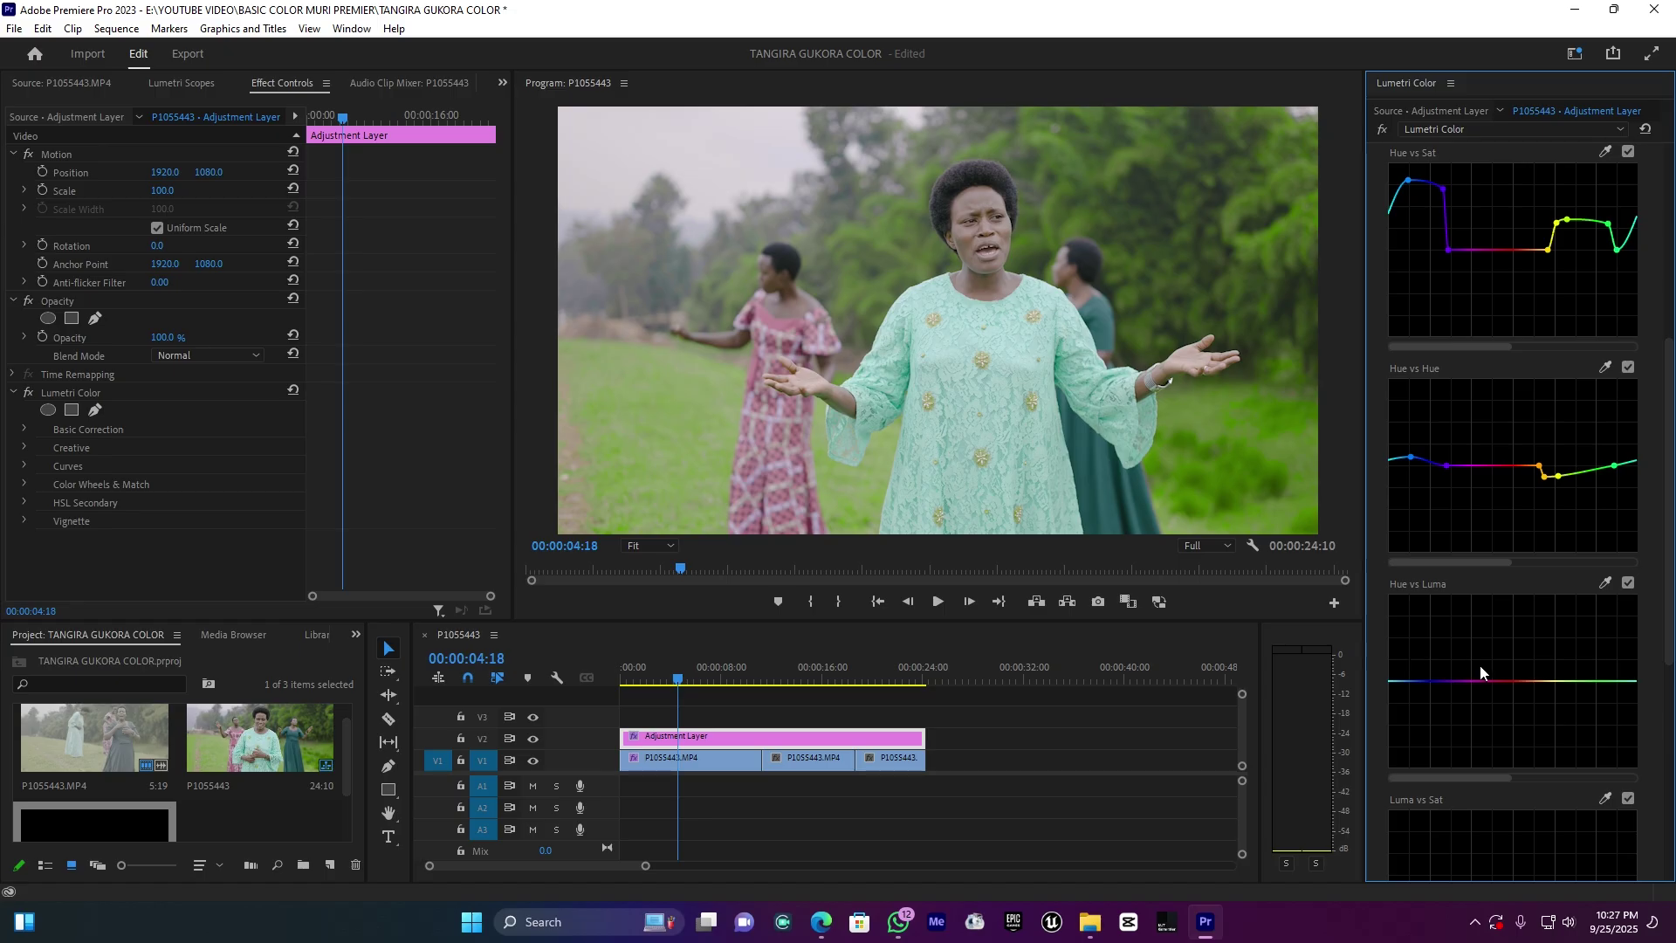
{"action": "left_click", "coordinate": [1450, 681]}
{"action": "left_click", "coordinate": [1615, 681]}
{"action": "left_click", "coordinate": [1410, 681]}
{"action": "left_click_drag", "start_coordinate": [1410, 681], "coordinate": [1411, 689]}
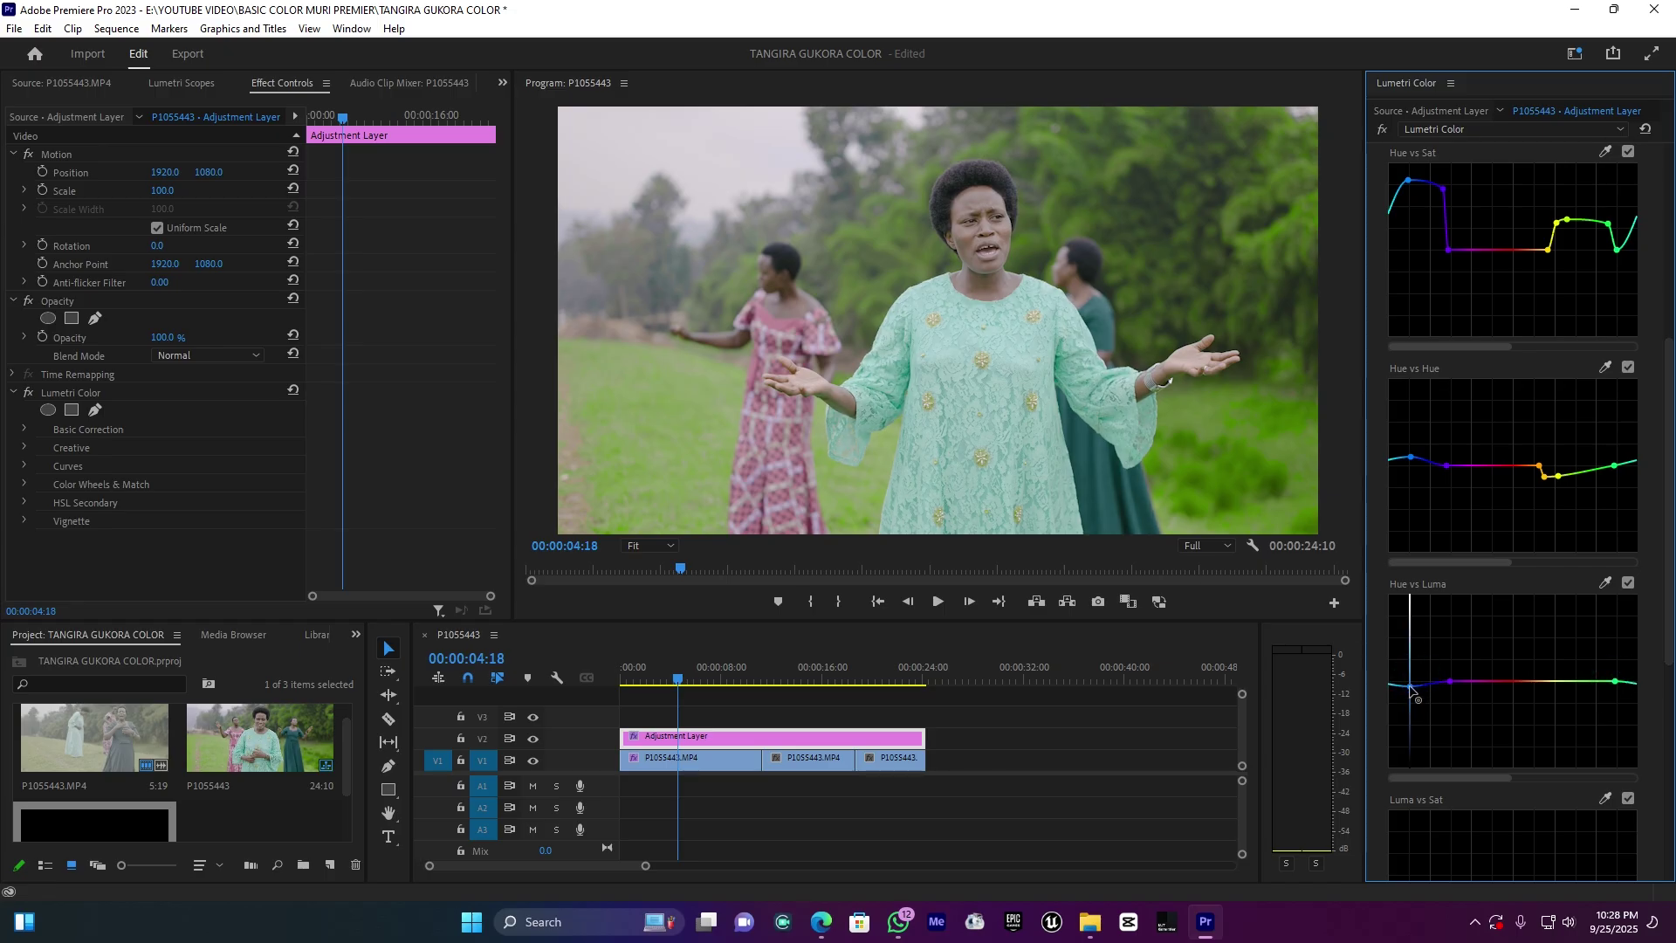
{"action": "left_click_drag", "start_coordinate": [1410, 690], "coordinate": [1413, 670]}
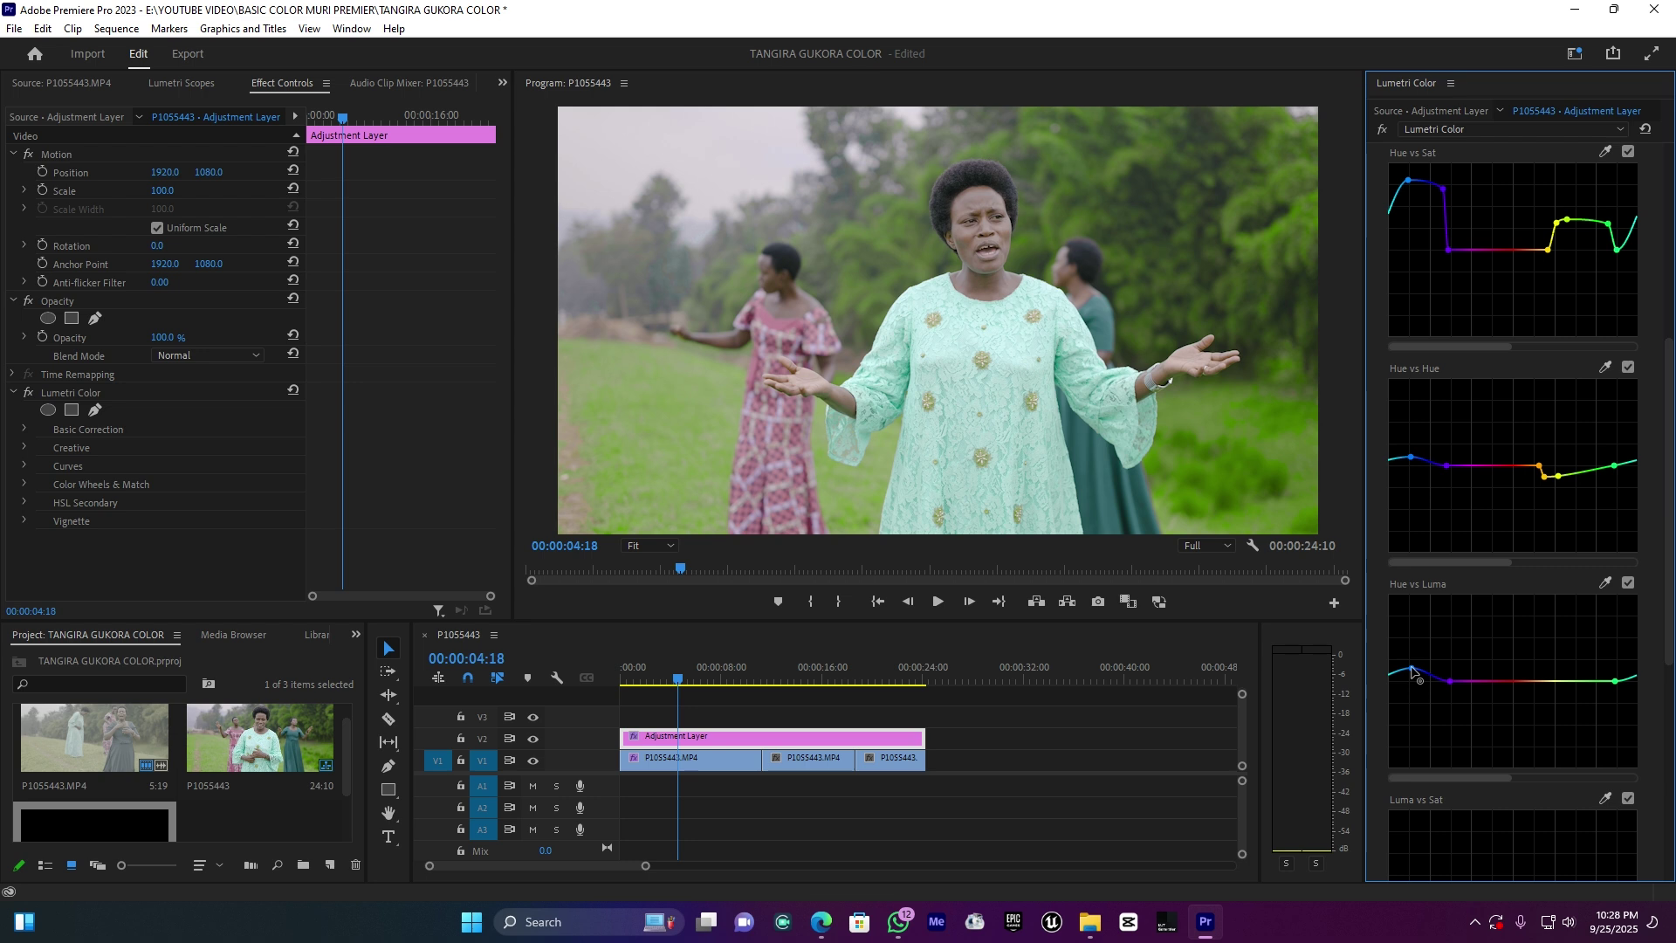
{"action": "left_click_drag", "start_coordinate": [1412, 671], "coordinate": [1405, 687]}
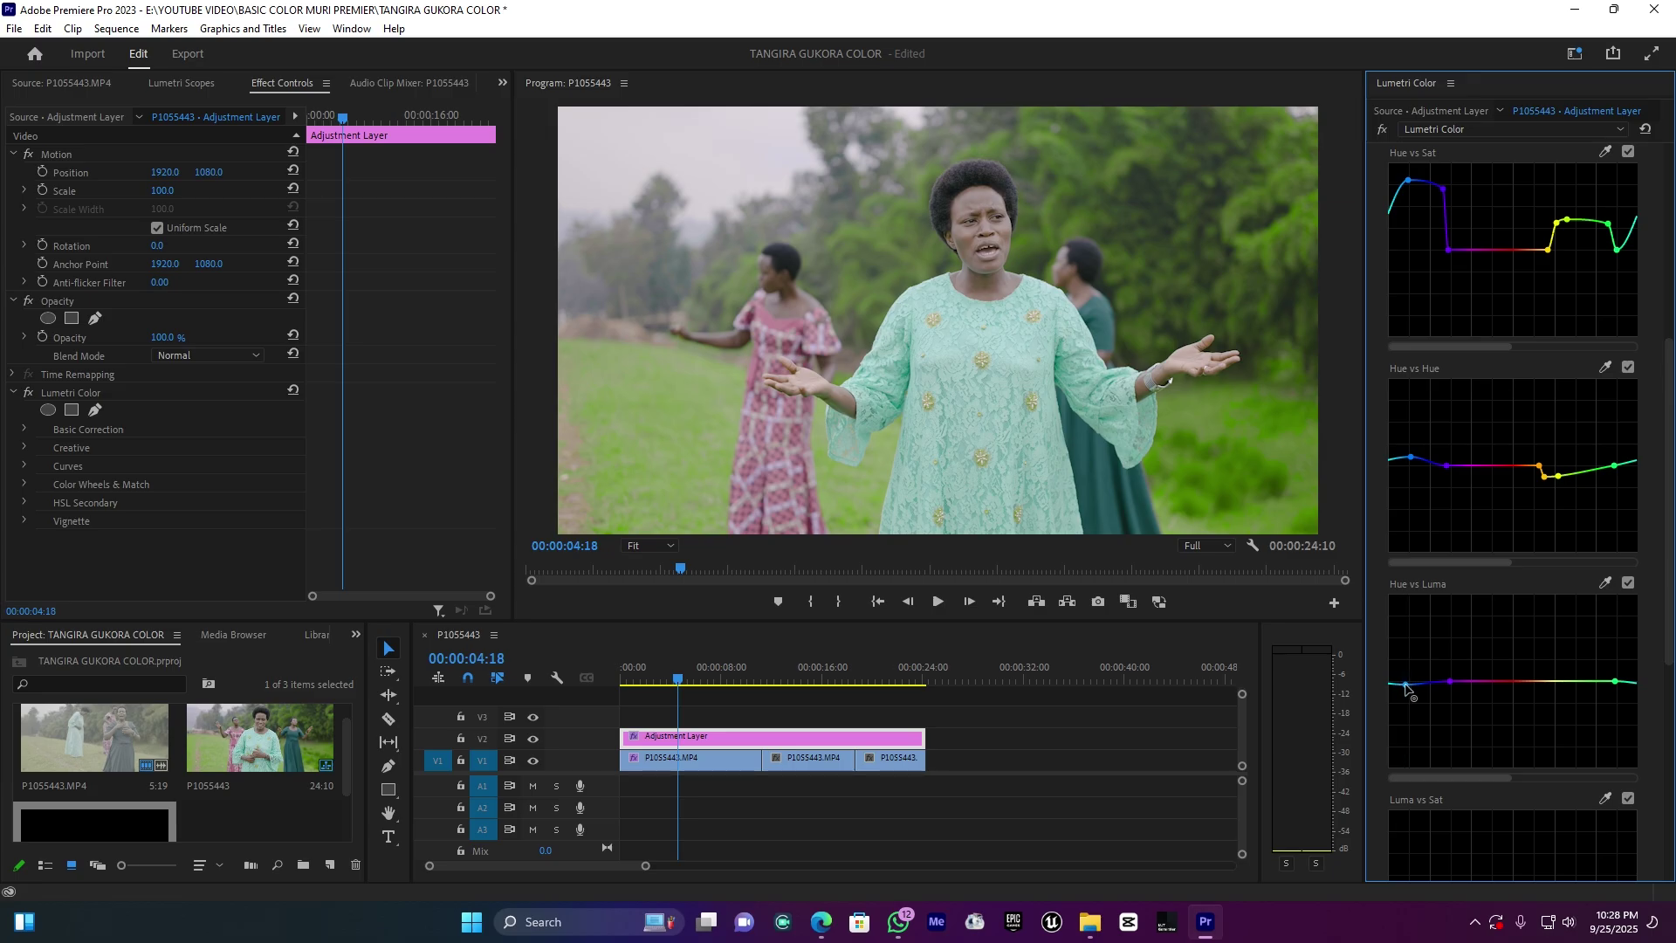
Add points in the yellow range of Hue vs Luma and lower one to darken yellows slightly
{"action": "left_click", "coordinate": [1534, 681]}
{"action": "left_click", "coordinate": [1560, 682]}
{"action": "left_click_drag", "start_coordinate": [1561, 683], "coordinate": [1556, 688]}
Collapse Curves and compare the shot with the Curves checkbox off, then back on
{"action": "scroll", "coordinate": [1532, 391], "scroll_direction": "up", "scroll_amount": 3}
{"action": "scroll", "coordinate": [1532, 391], "scroll_direction": "up", "scroll_amount": 2}
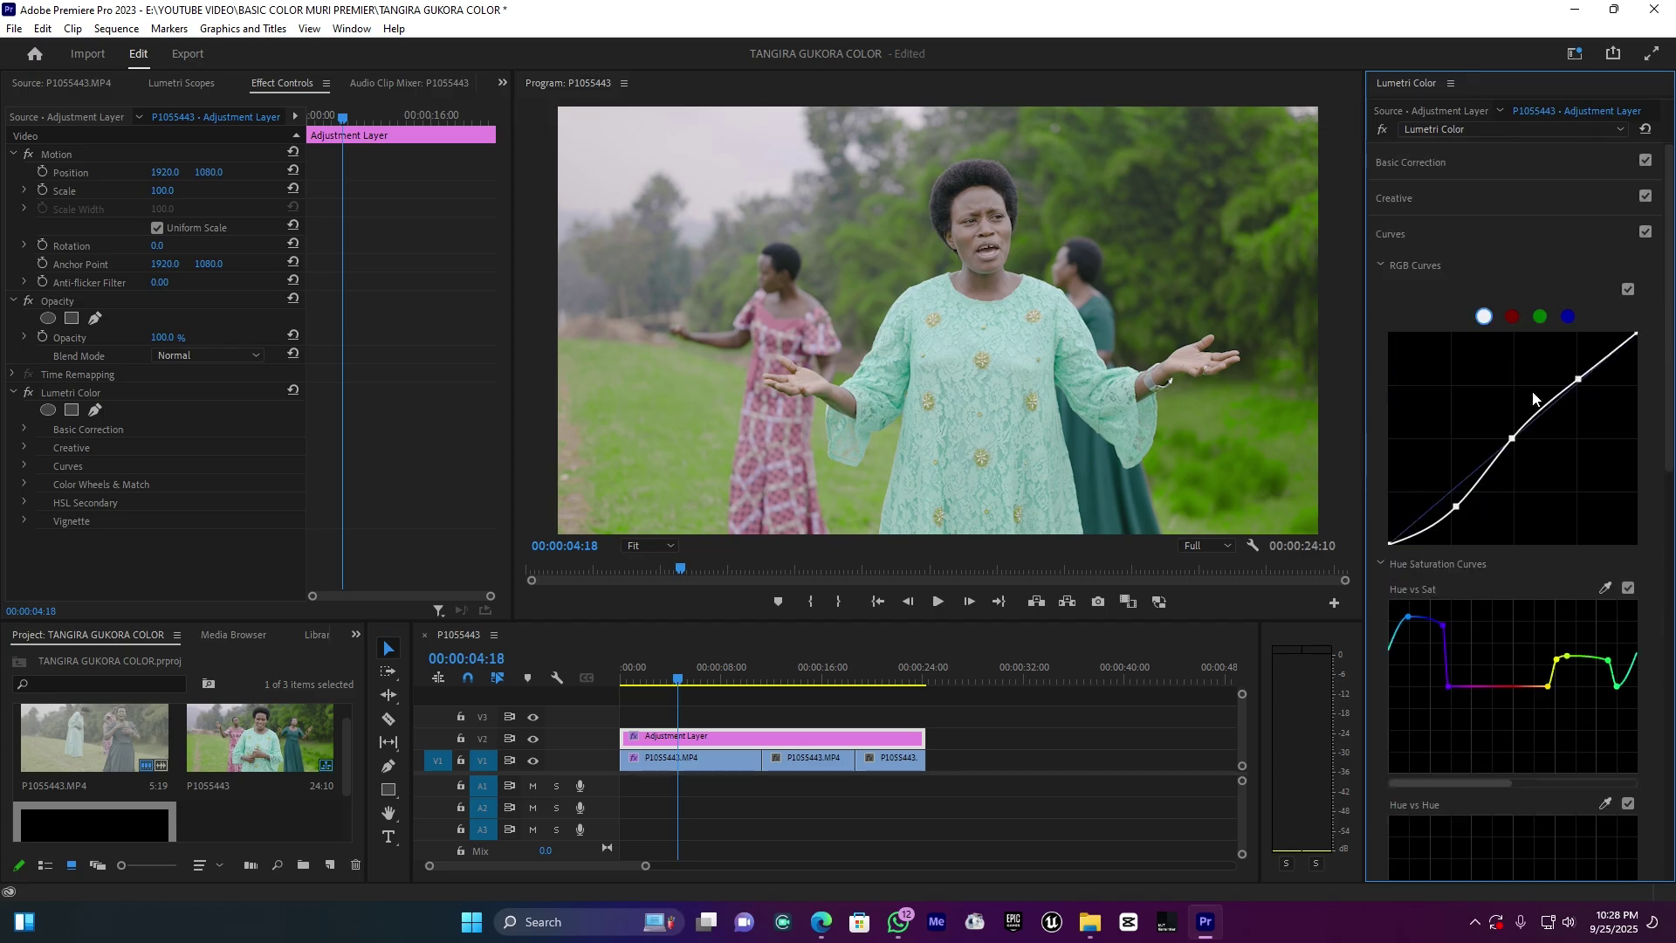
{"action": "left_click", "coordinate": [1396, 234]}
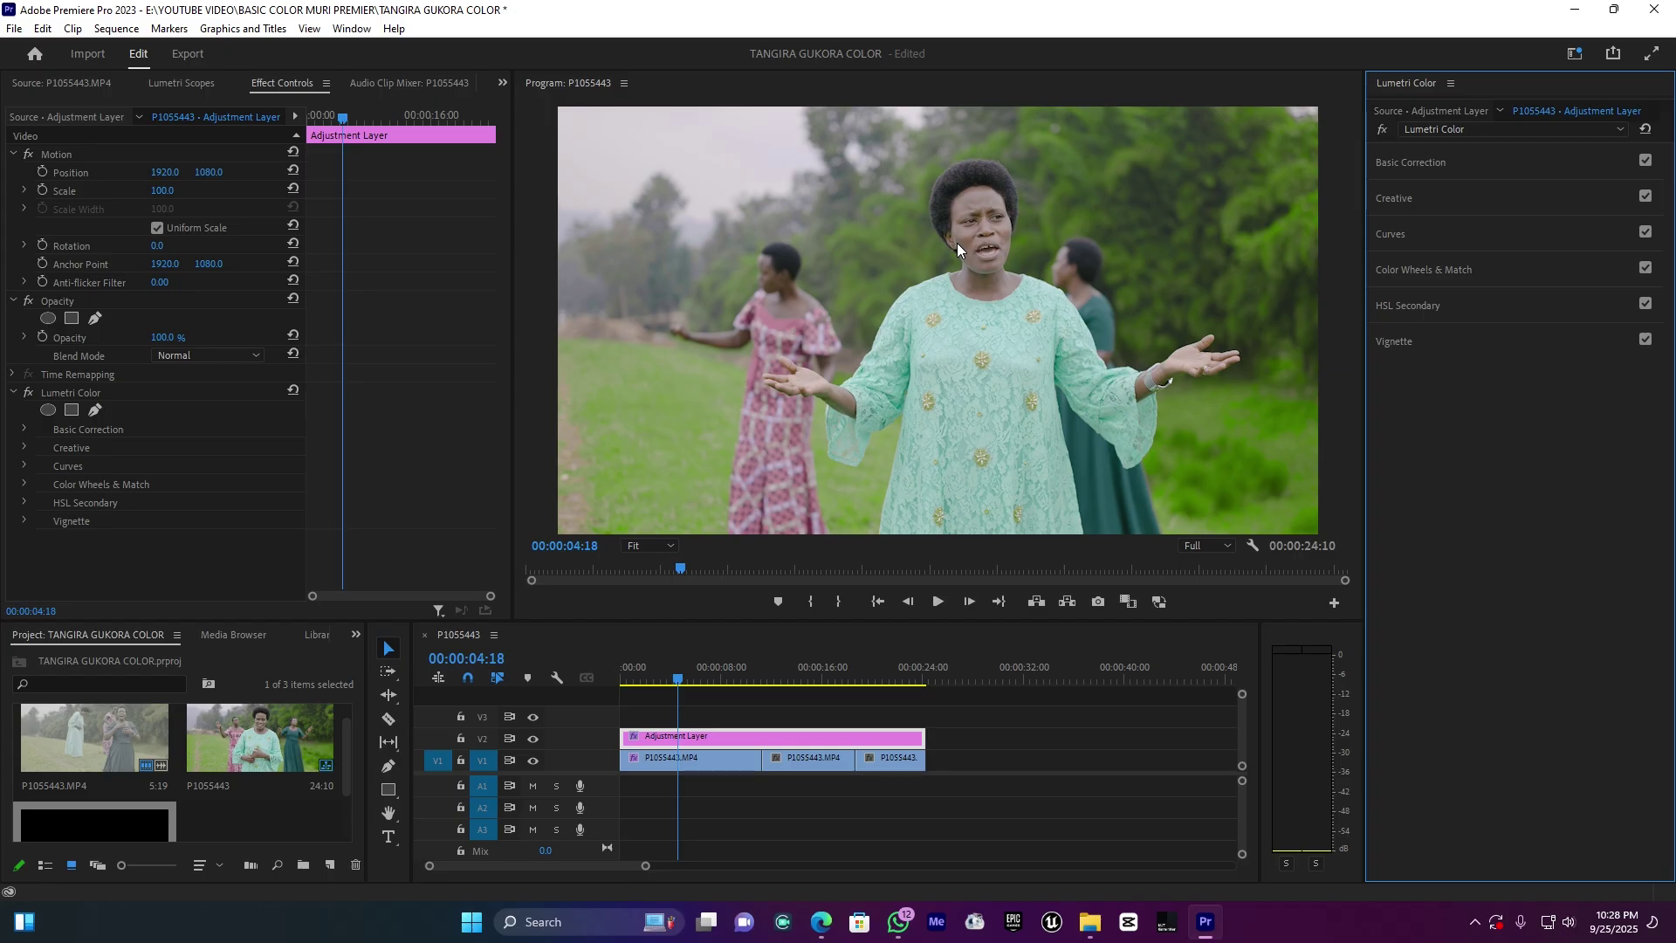
{"action": "left_click", "coordinate": [1648, 232]}
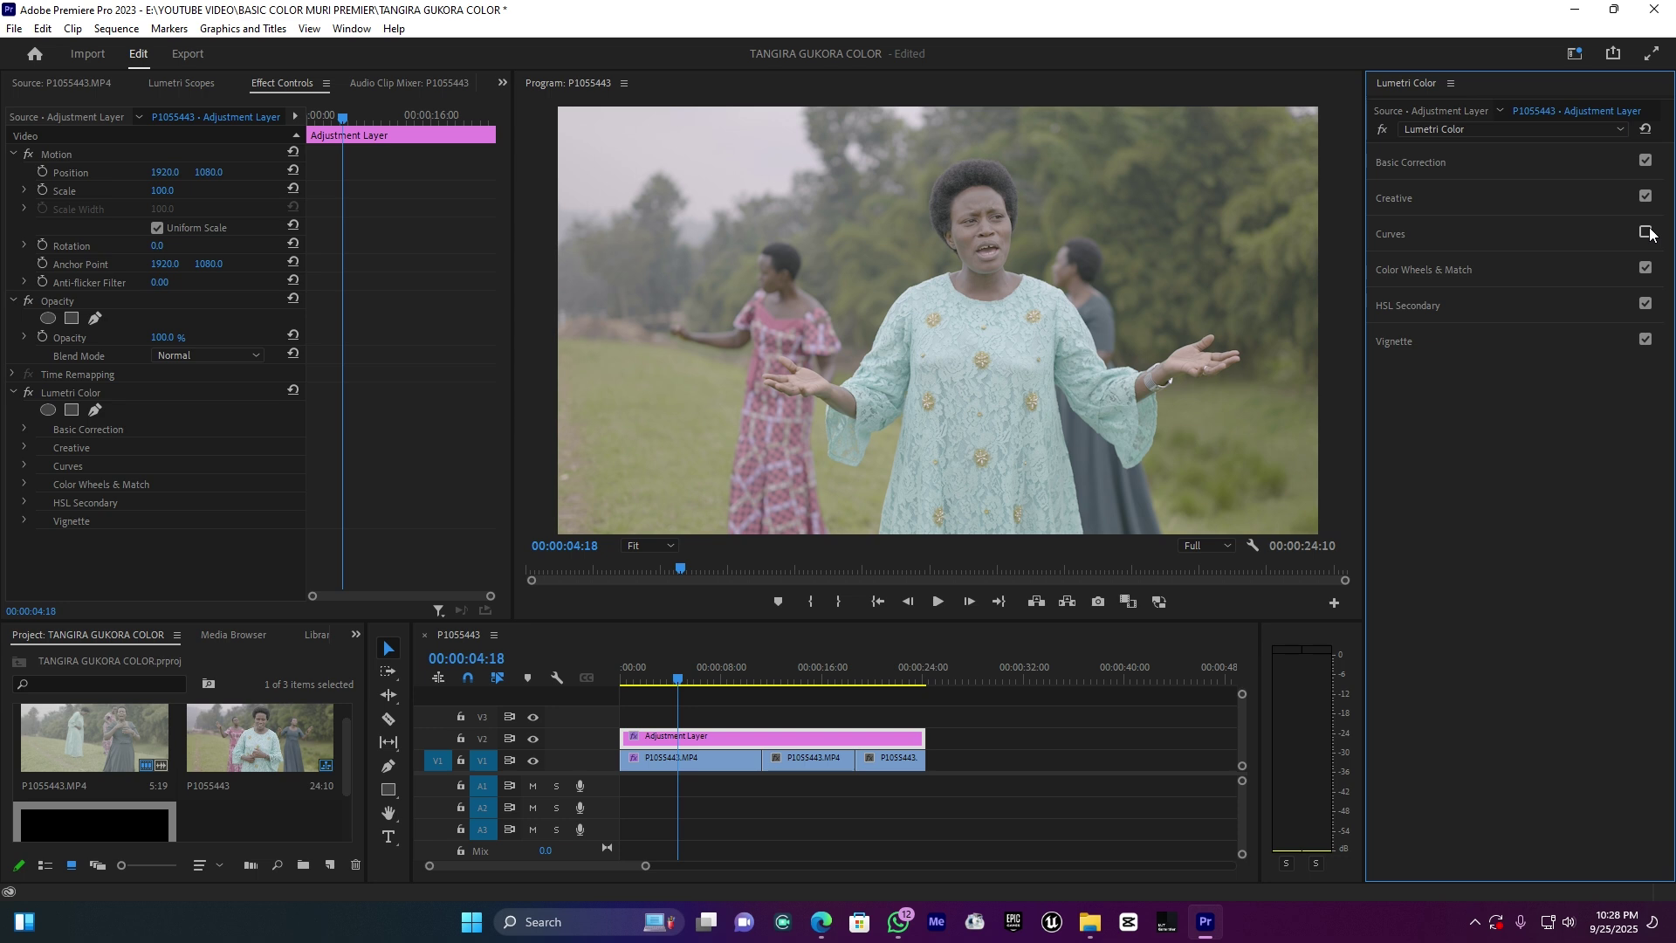
{"action": "left_click", "coordinate": [1647, 234]}
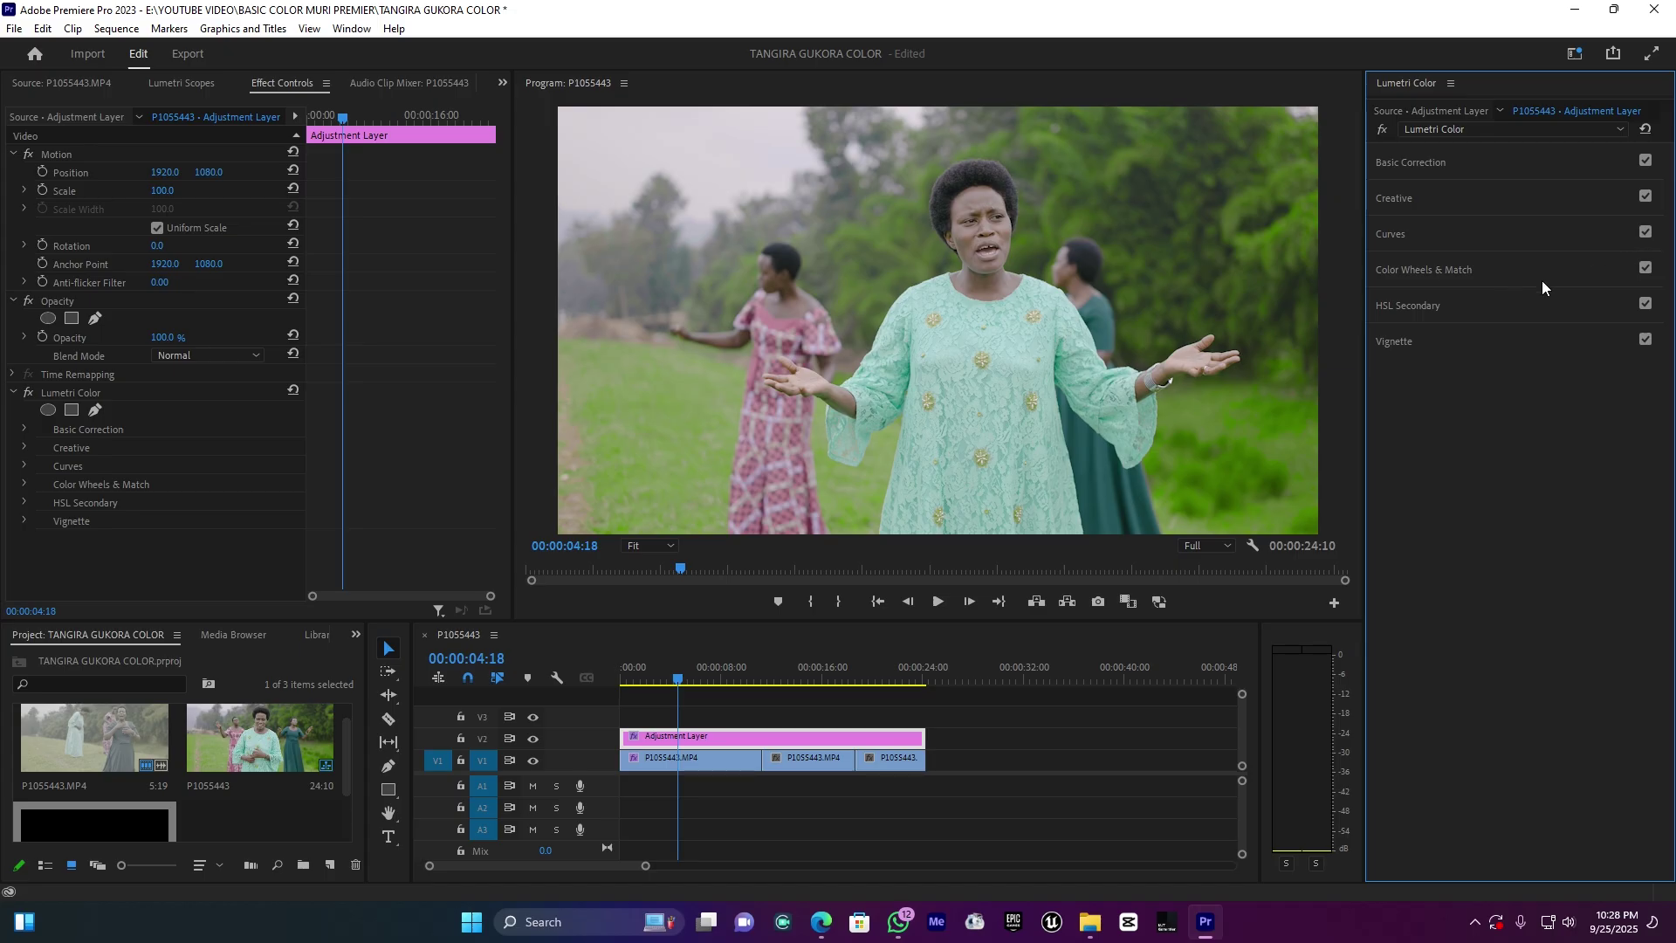
Expand Color Wheels & Match, lower the Shadows slider, and reset the Shadows wheel to neutral
{"action": "left_click", "coordinate": [1417, 269]}
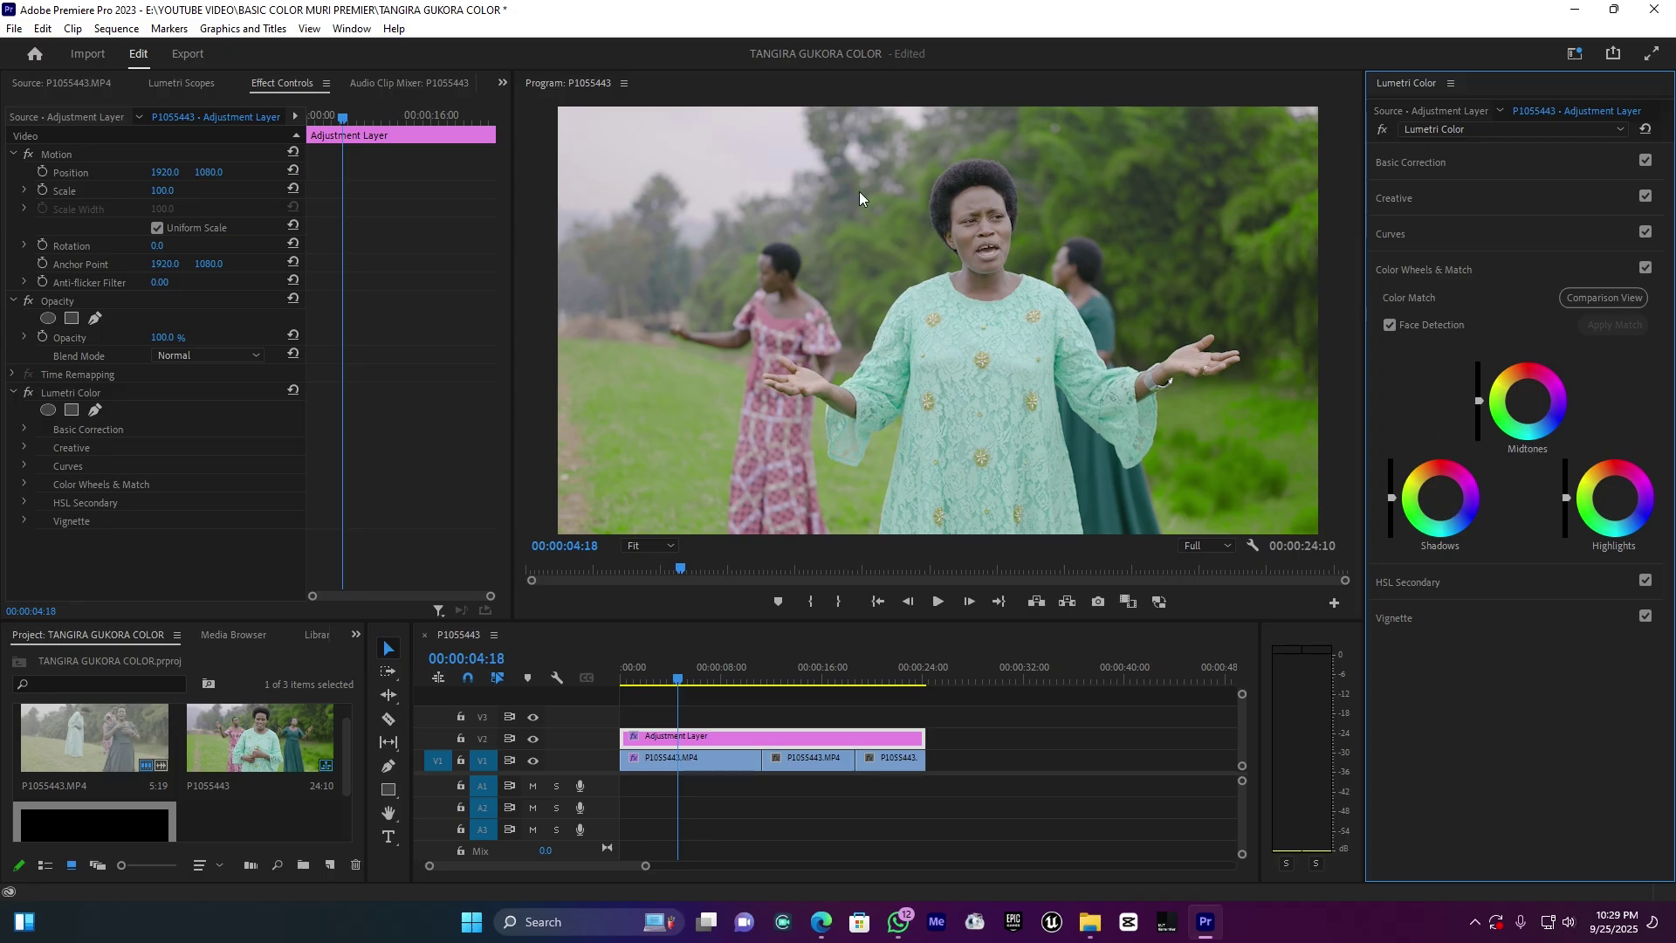
{"action": "left_click_drag", "start_coordinate": [1393, 497], "coordinate": [1392, 502]}
{"action": "left_click_drag", "start_coordinate": [1441, 498], "coordinate": [1448, 502]}
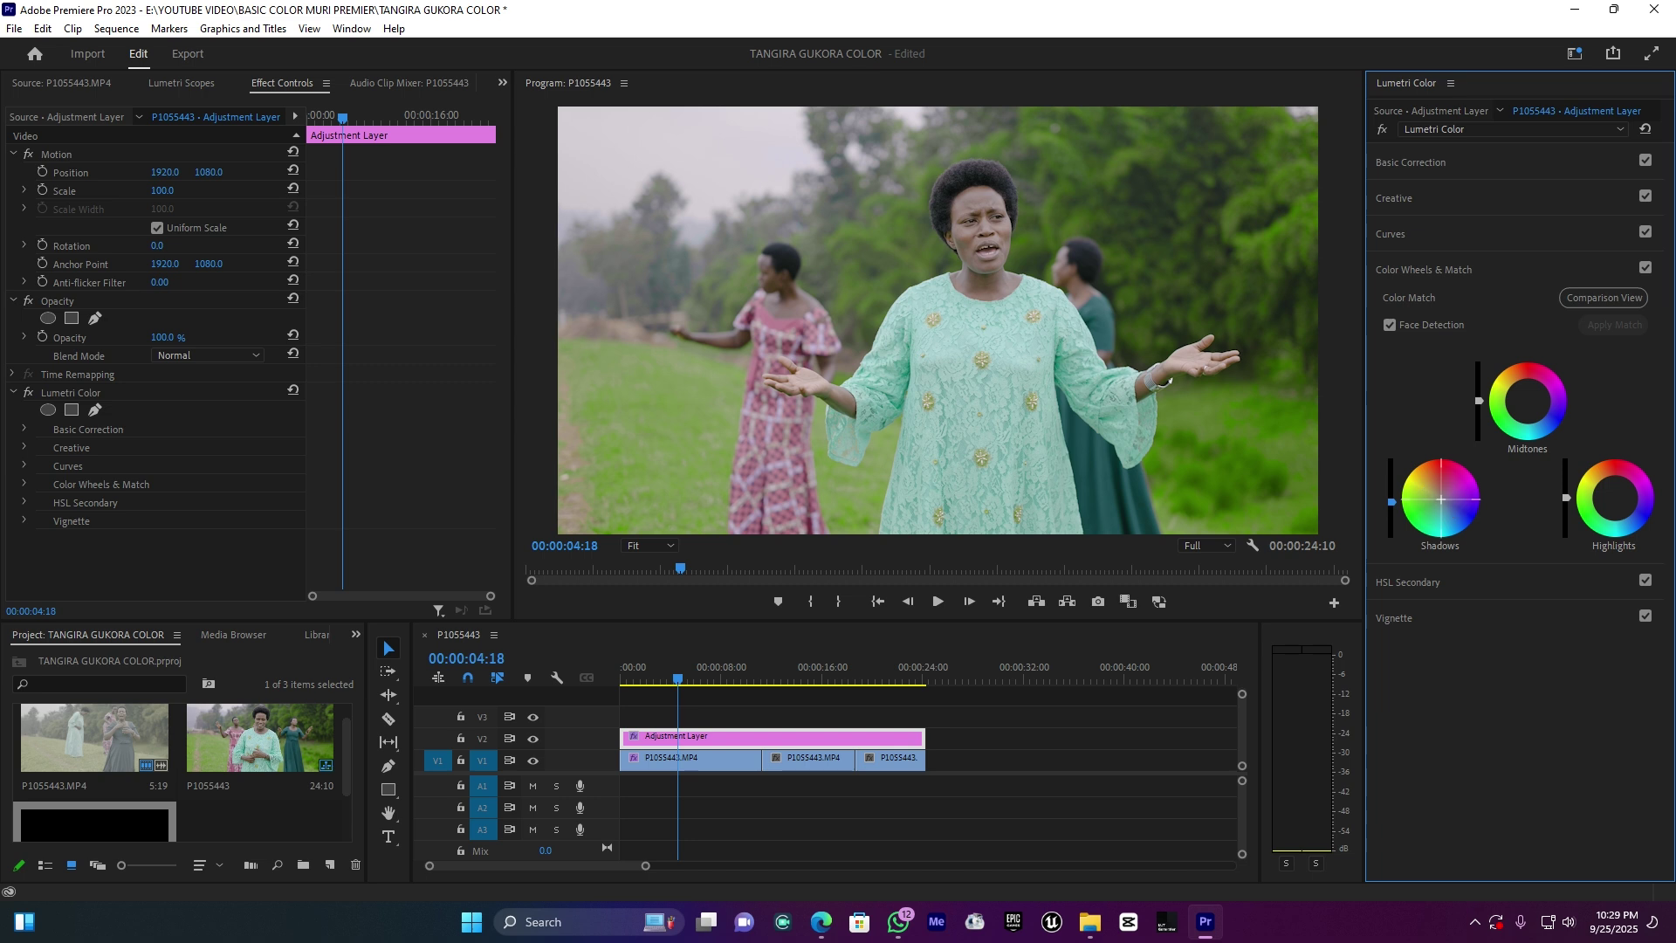
{"action": "double_click", "coordinate": [1429, 511]}
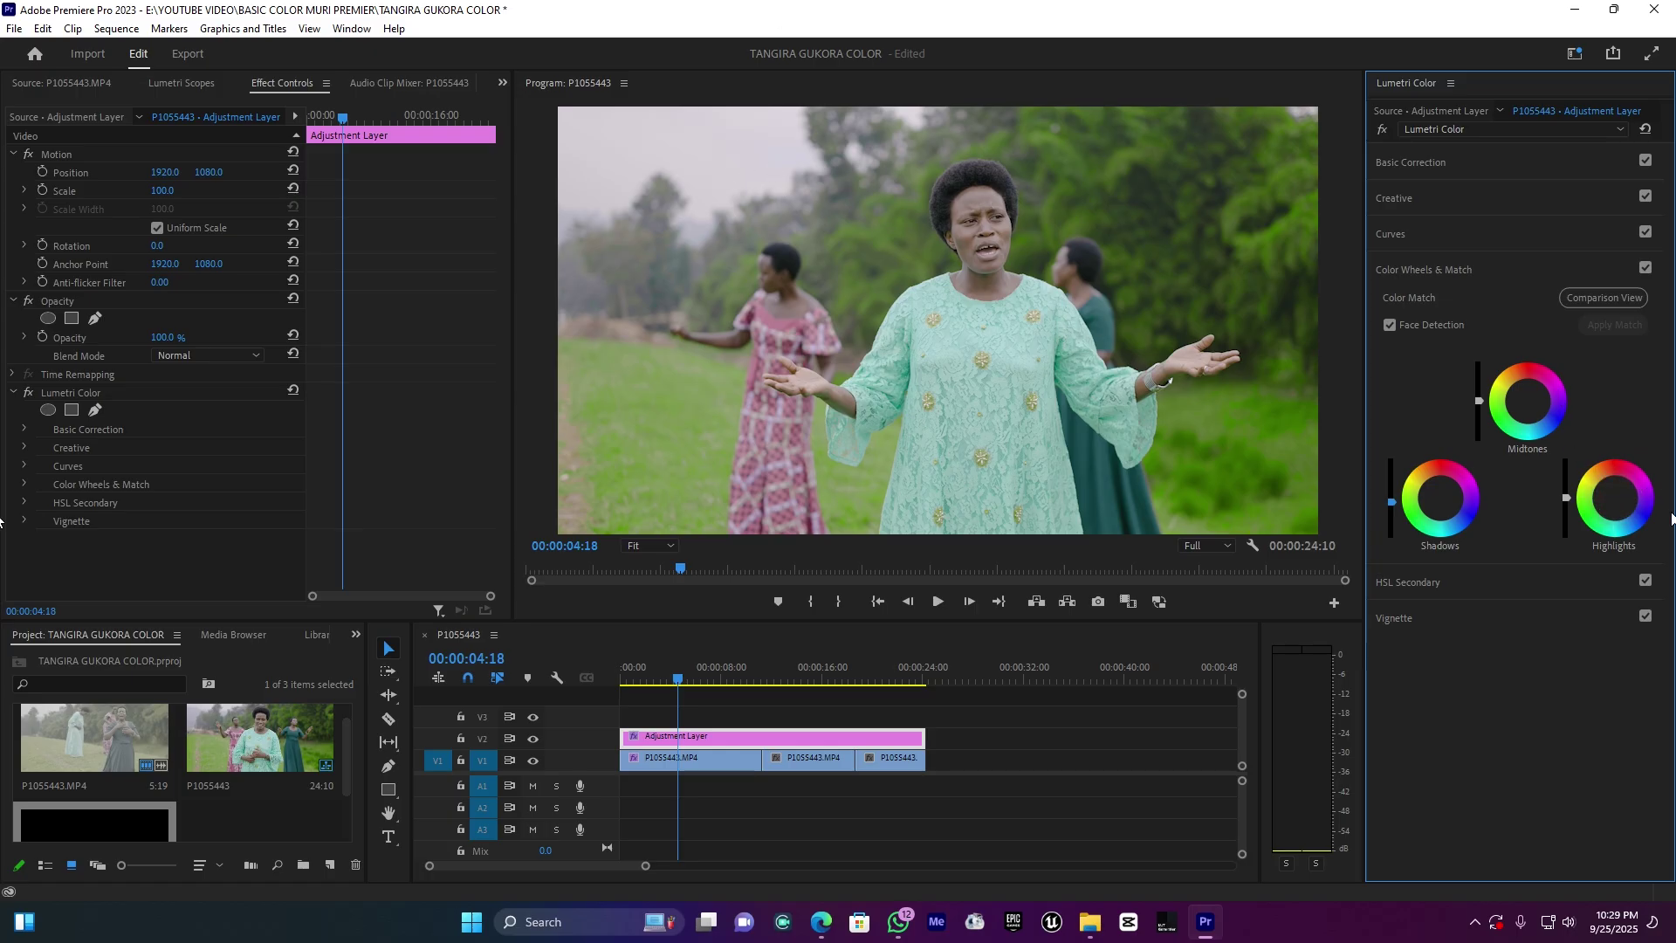
Give the Highlights a faint tint, then collapse the wheels and expand HSL Secondary
{"action": "left_click_drag", "start_coordinate": [1616, 498], "coordinate": [1617, 501]}
{"action": "left_click", "coordinate": [1421, 274]}
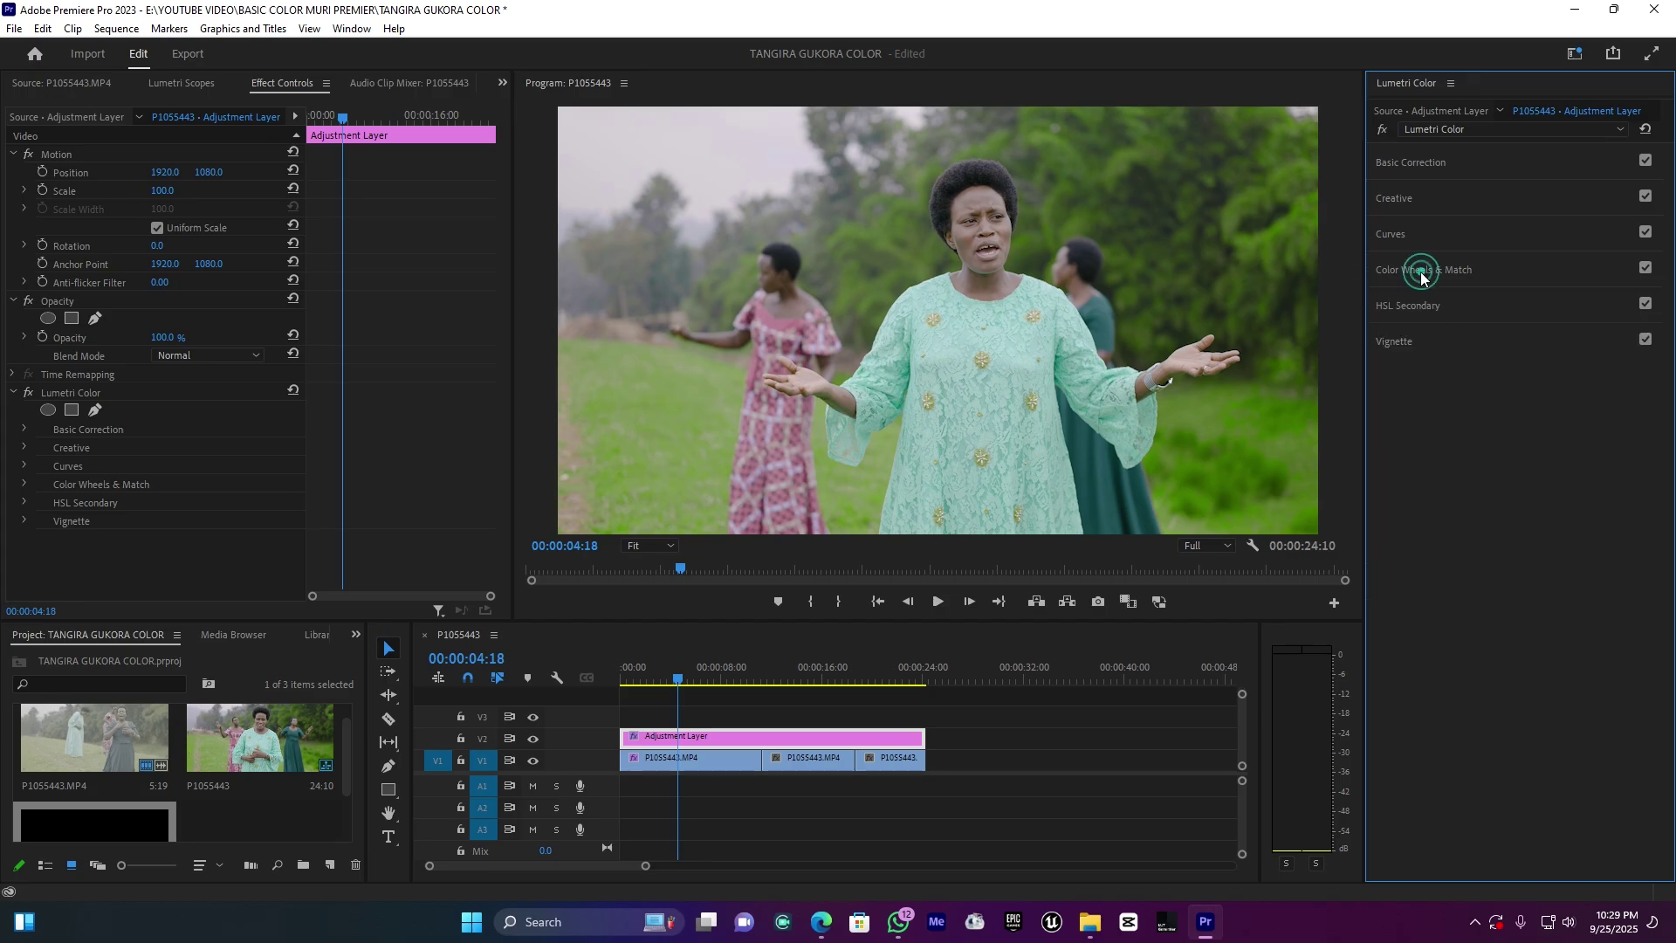
{"action": "left_click", "coordinate": [1406, 307]}
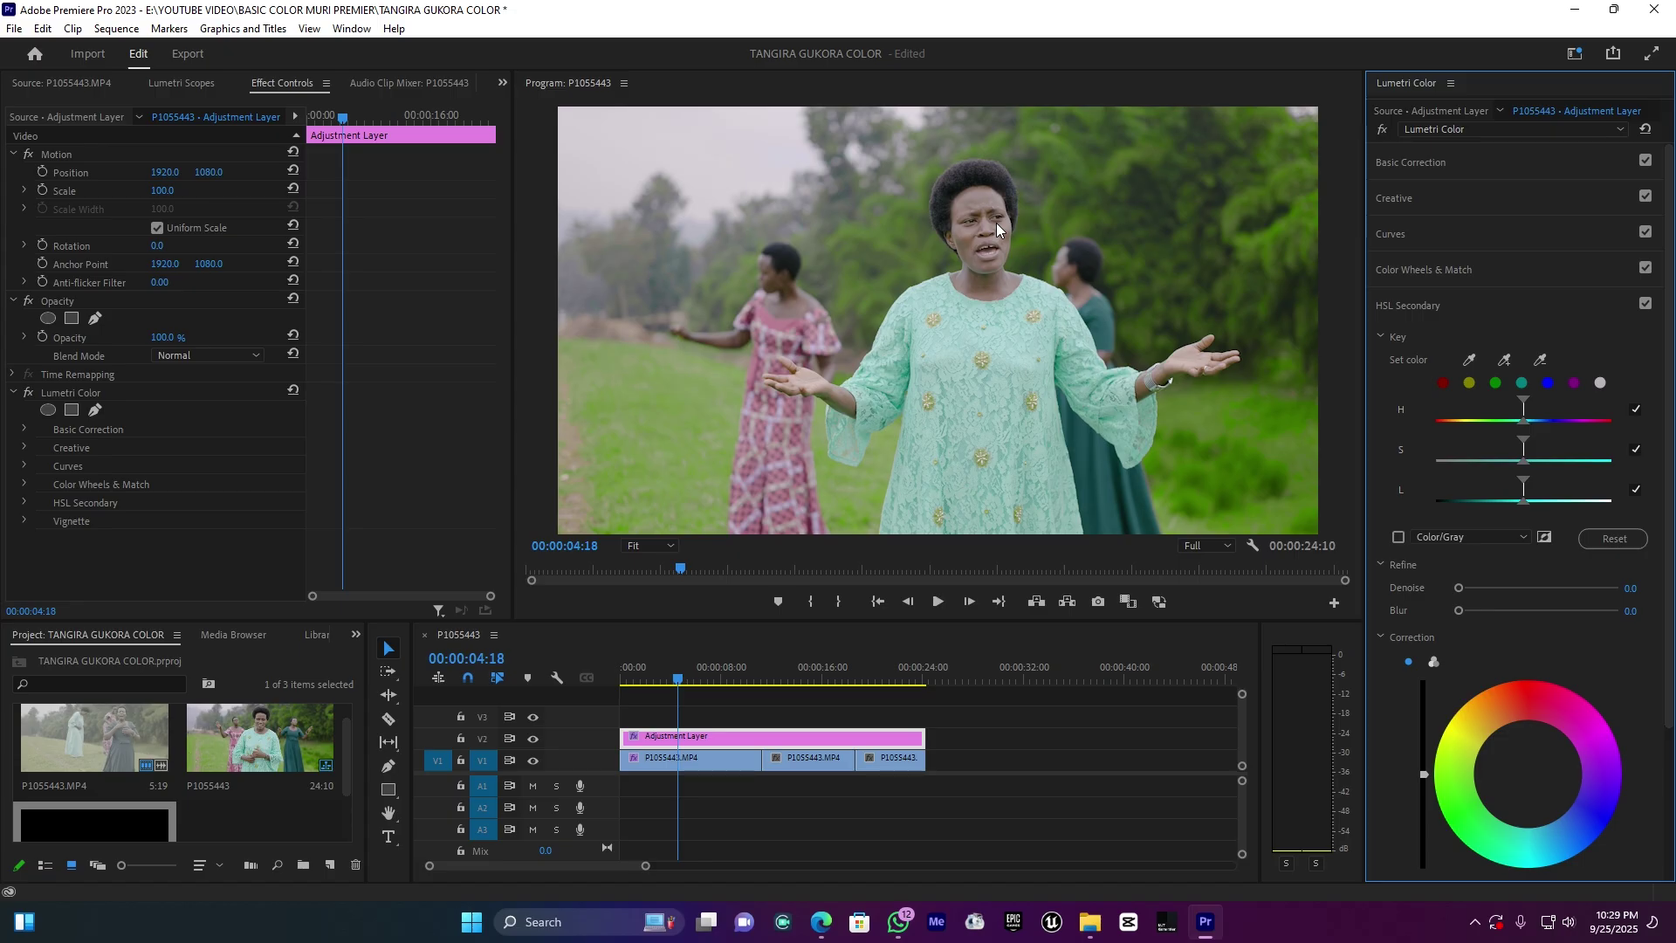
Key the skin tones from the red swatch with Color/Gray preview, refining the H, S and L ranges
{"action": "left_click", "coordinate": [1443, 384]}
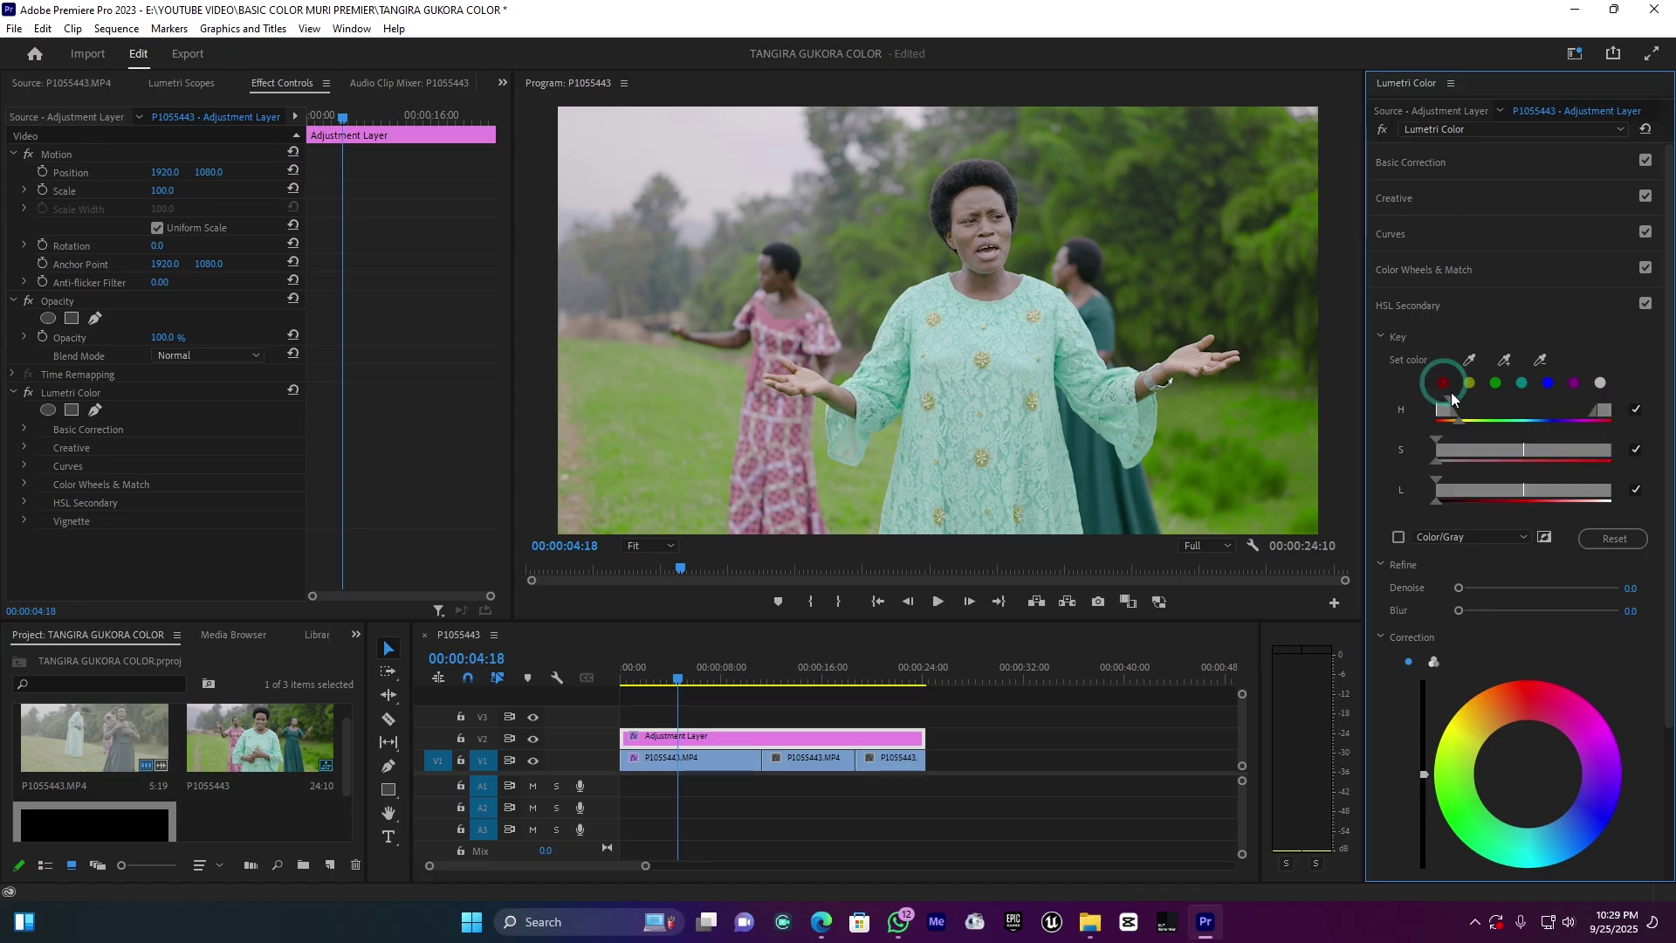
{"action": "left_click", "coordinate": [1398, 537]}
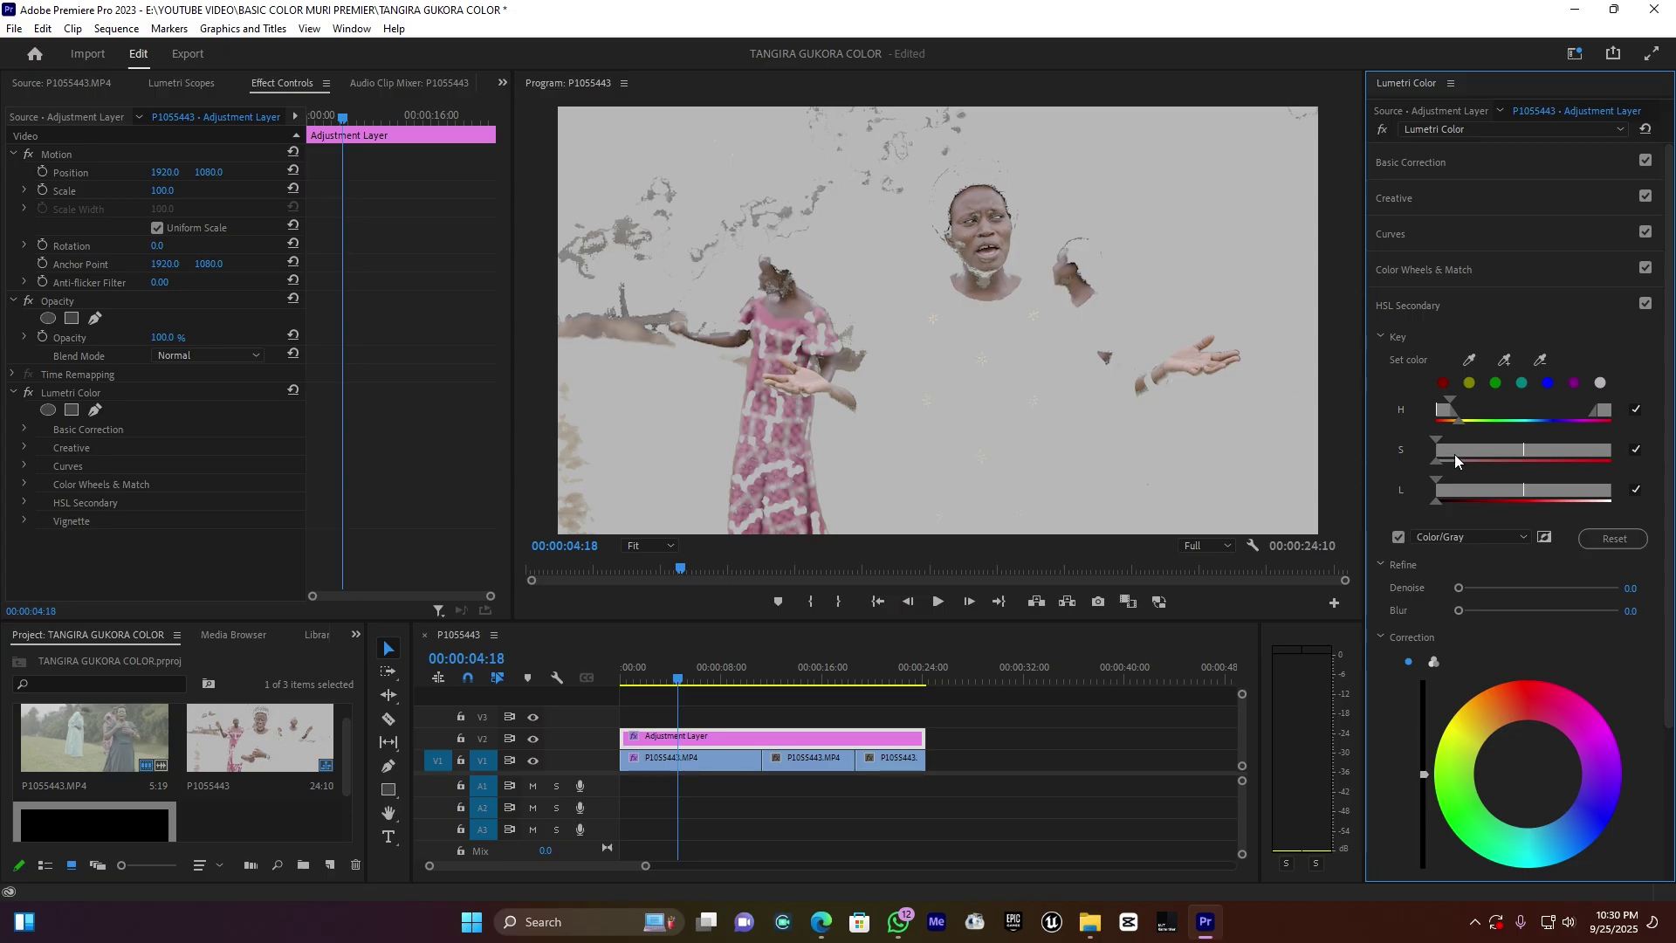
{"action": "left_click_drag", "start_coordinate": [1456, 454], "coordinate": [1470, 454]}
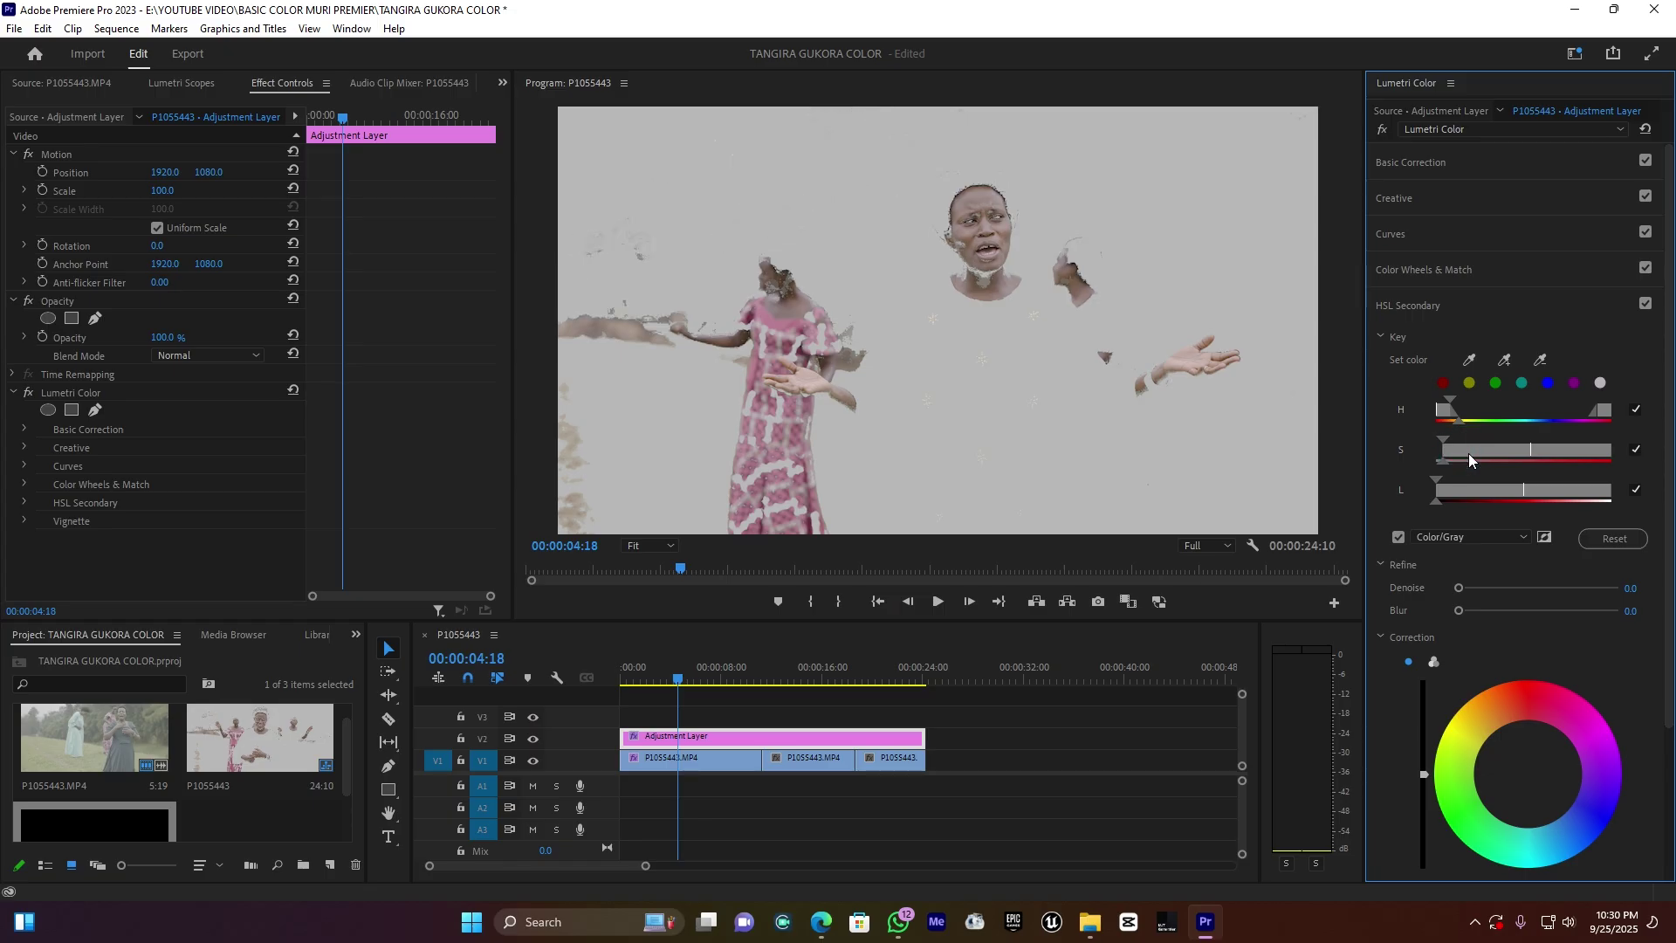
{"action": "left_click_drag", "start_coordinate": [1469, 455], "coordinate": [1463, 455]}
{"action": "left_click", "coordinate": [1467, 452]}
{"action": "left_click", "coordinate": [1448, 411]}
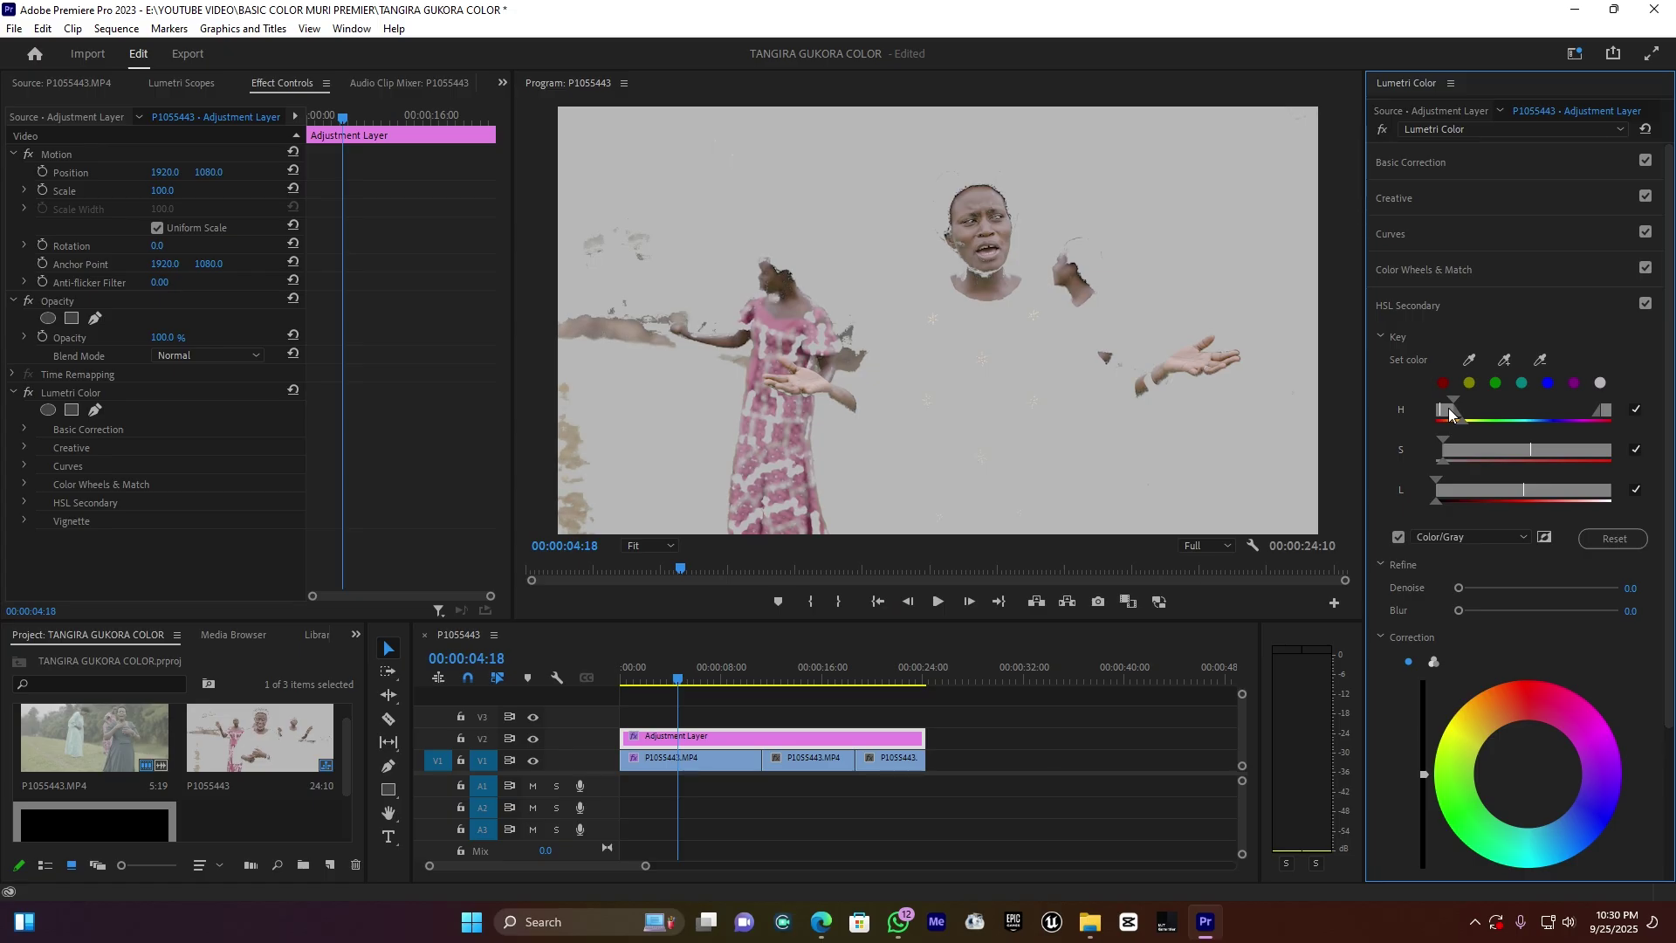
{"action": "left_click_drag", "start_coordinate": [1493, 496], "coordinate": [1505, 498]}
{"action": "left_click_drag", "start_coordinate": [1504, 498], "coordinate": [1502, 497]}
Zoom the preview to 75% and soften the skin-tone key edges with Blur 5.4
{"action": "left_click", "coordinate": [661, 548]}
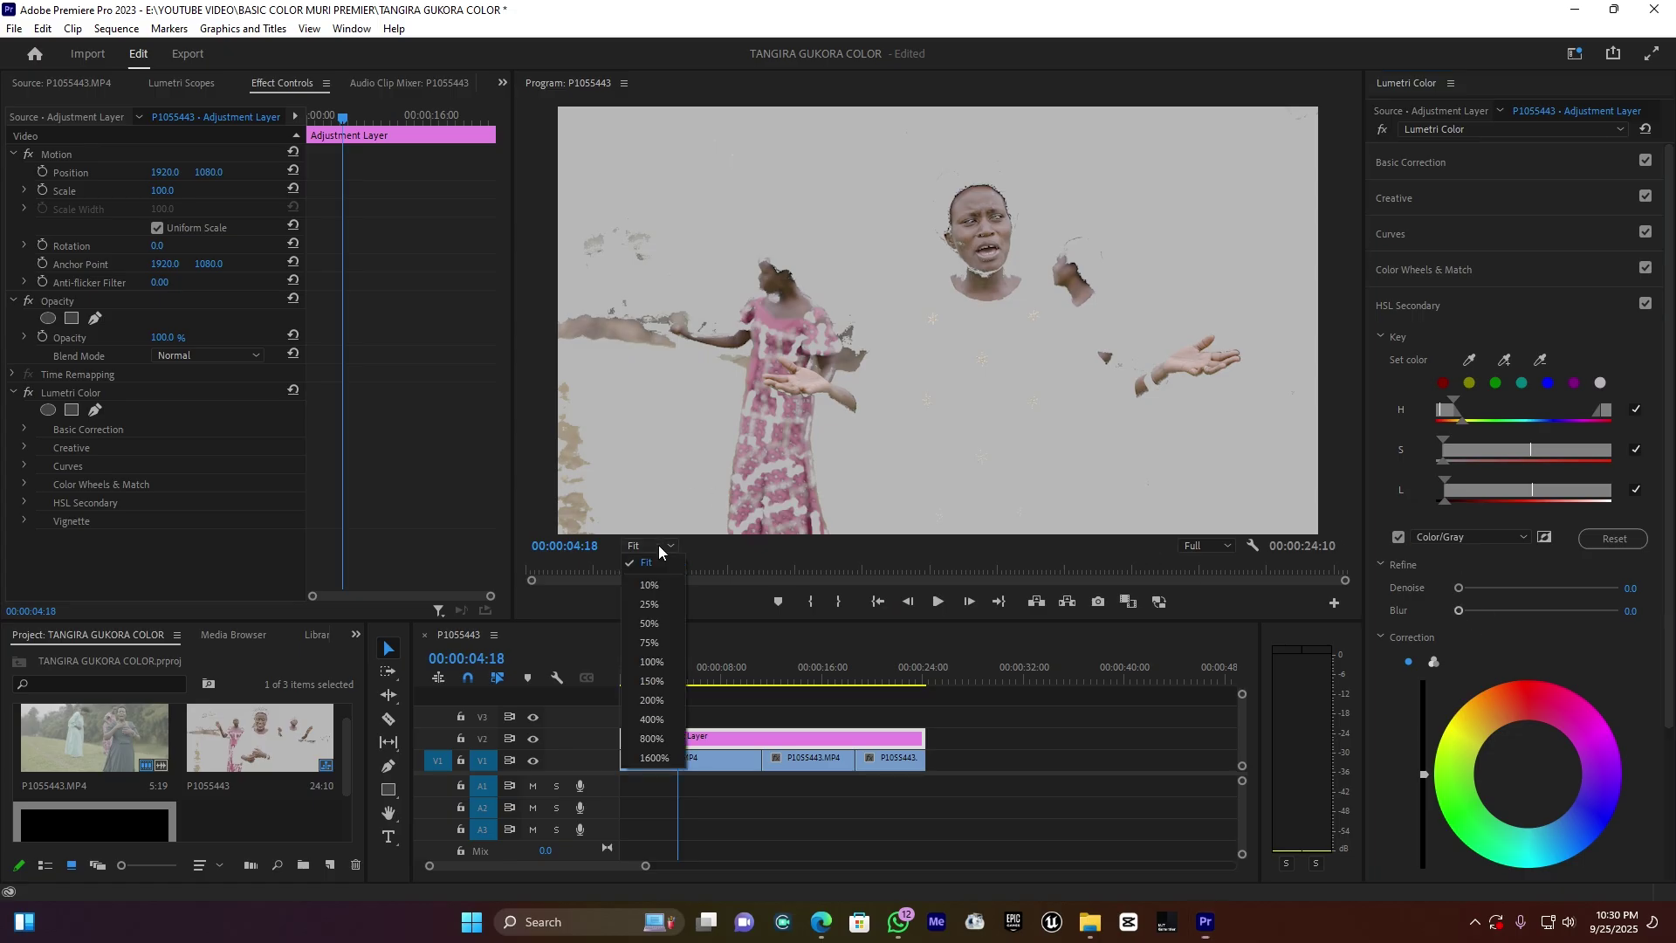
{"action": "left_click", "coordinate": [662, 643]}
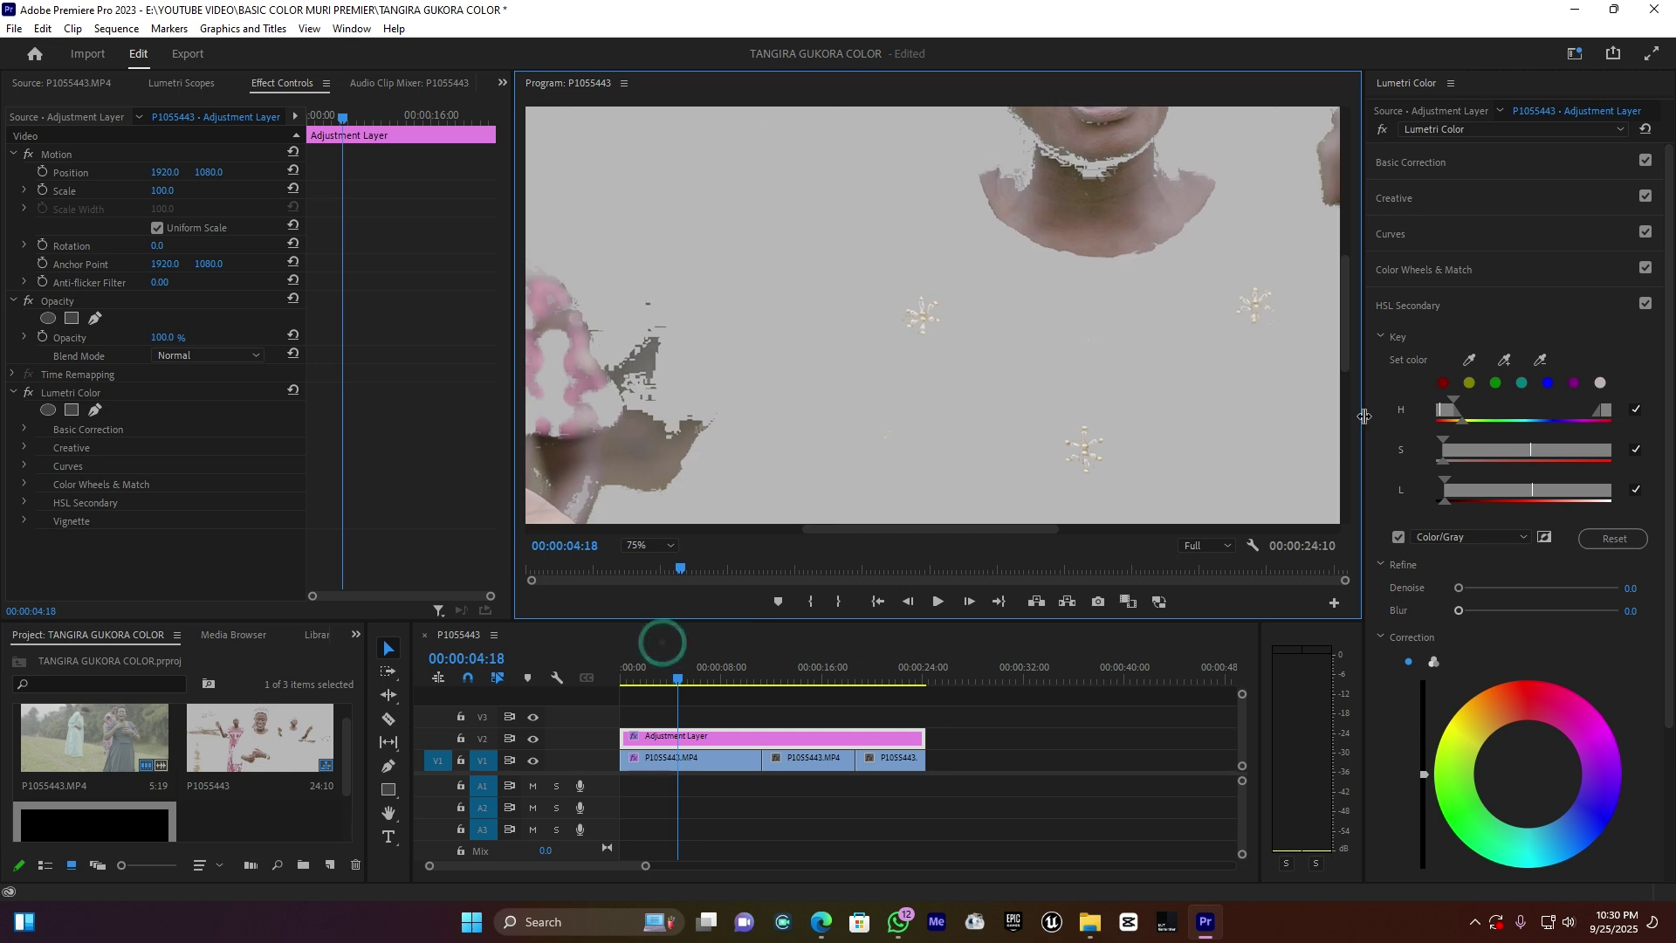
{"action": "left_click_drag", "start_coordinate": [1346, 363], "coordinate": [1348, 313]}
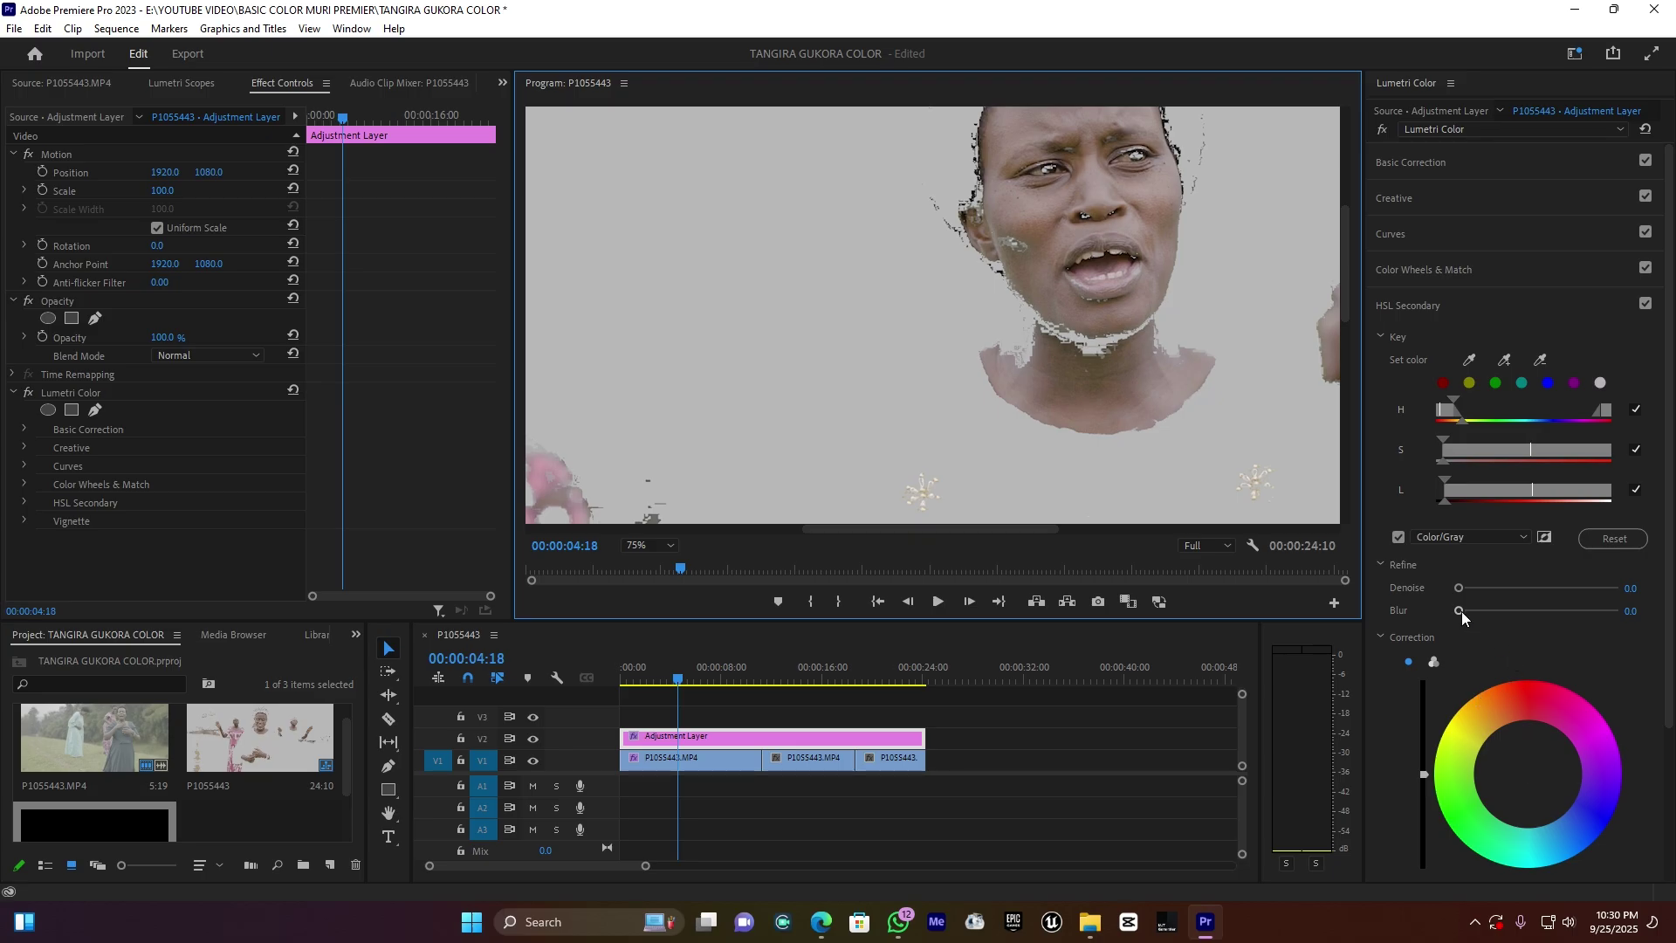
{"action": "left_click_drag", "start_coordinate": [1462, 611], "coordinate": [1487, 613]}
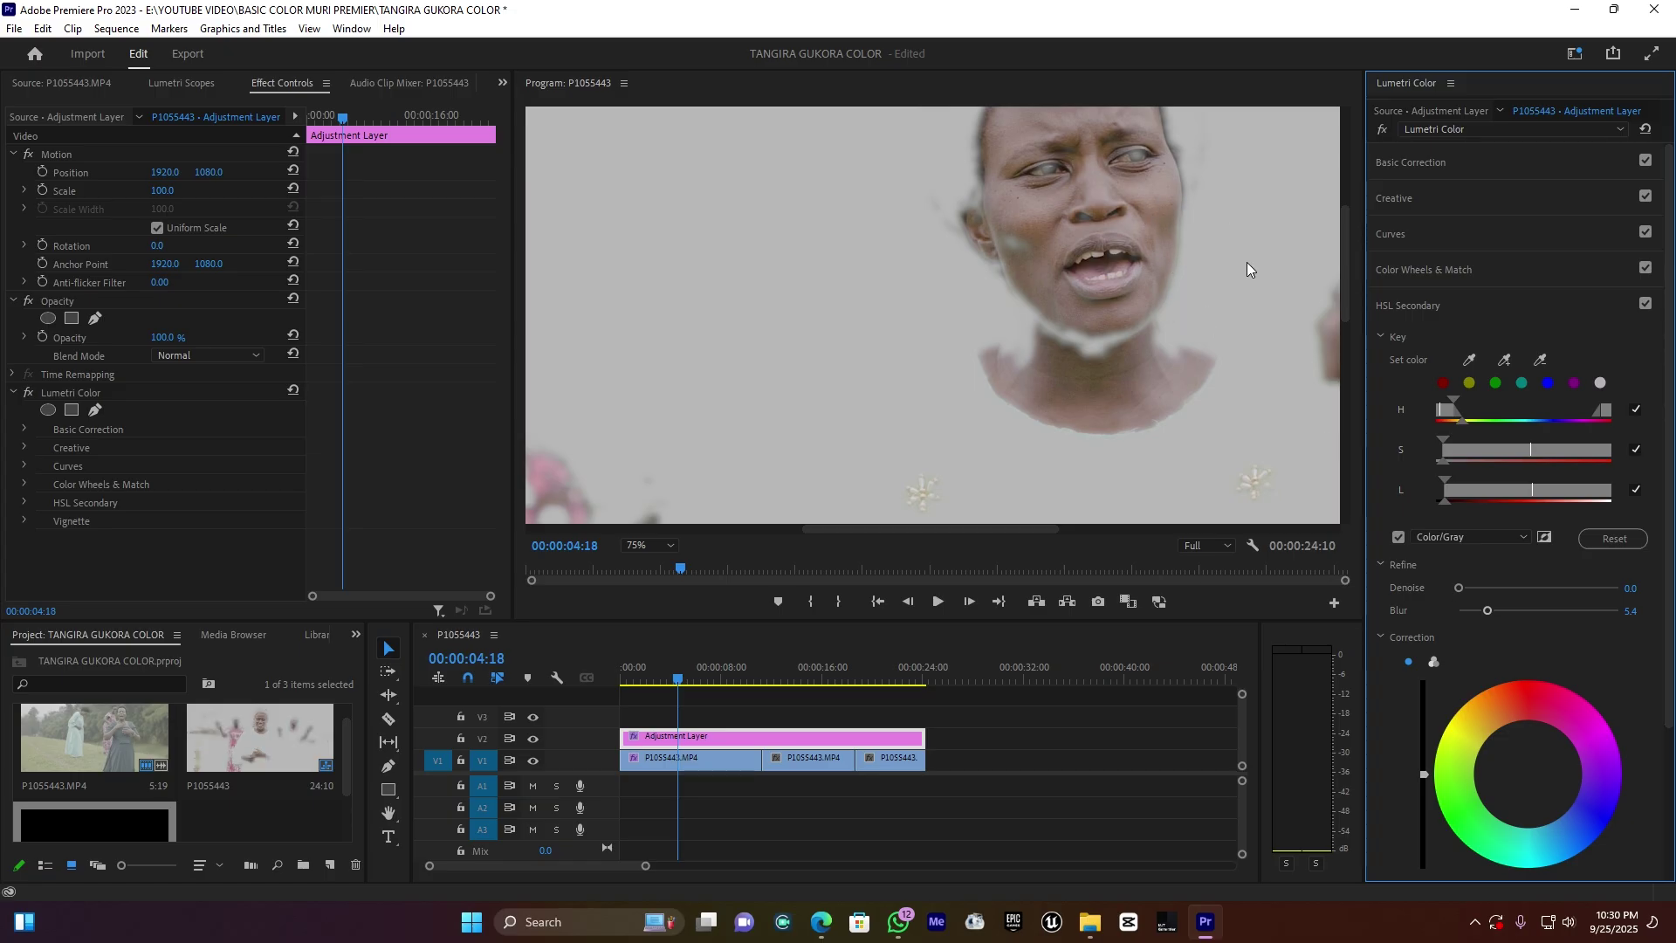
Fit the whole frame in the Program monitor and turn off the Color/Gray preview
{"action": "left_click", "coordinate": [657, 546]}
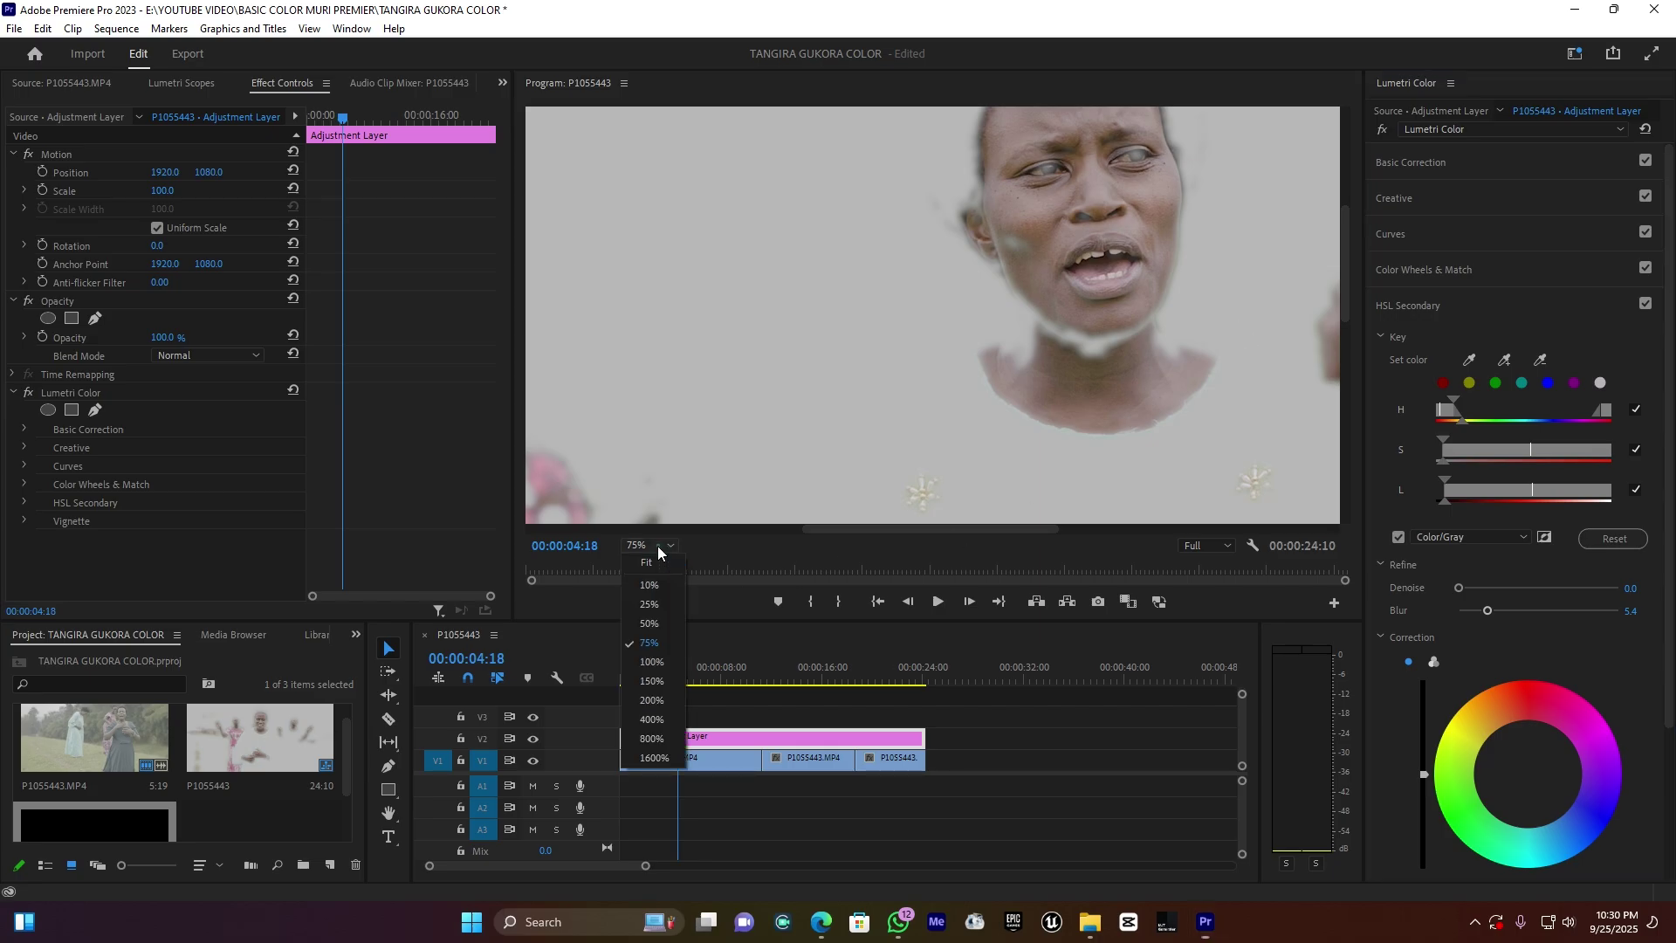
{"action": "left_click", "coordinate": [660, 562]}
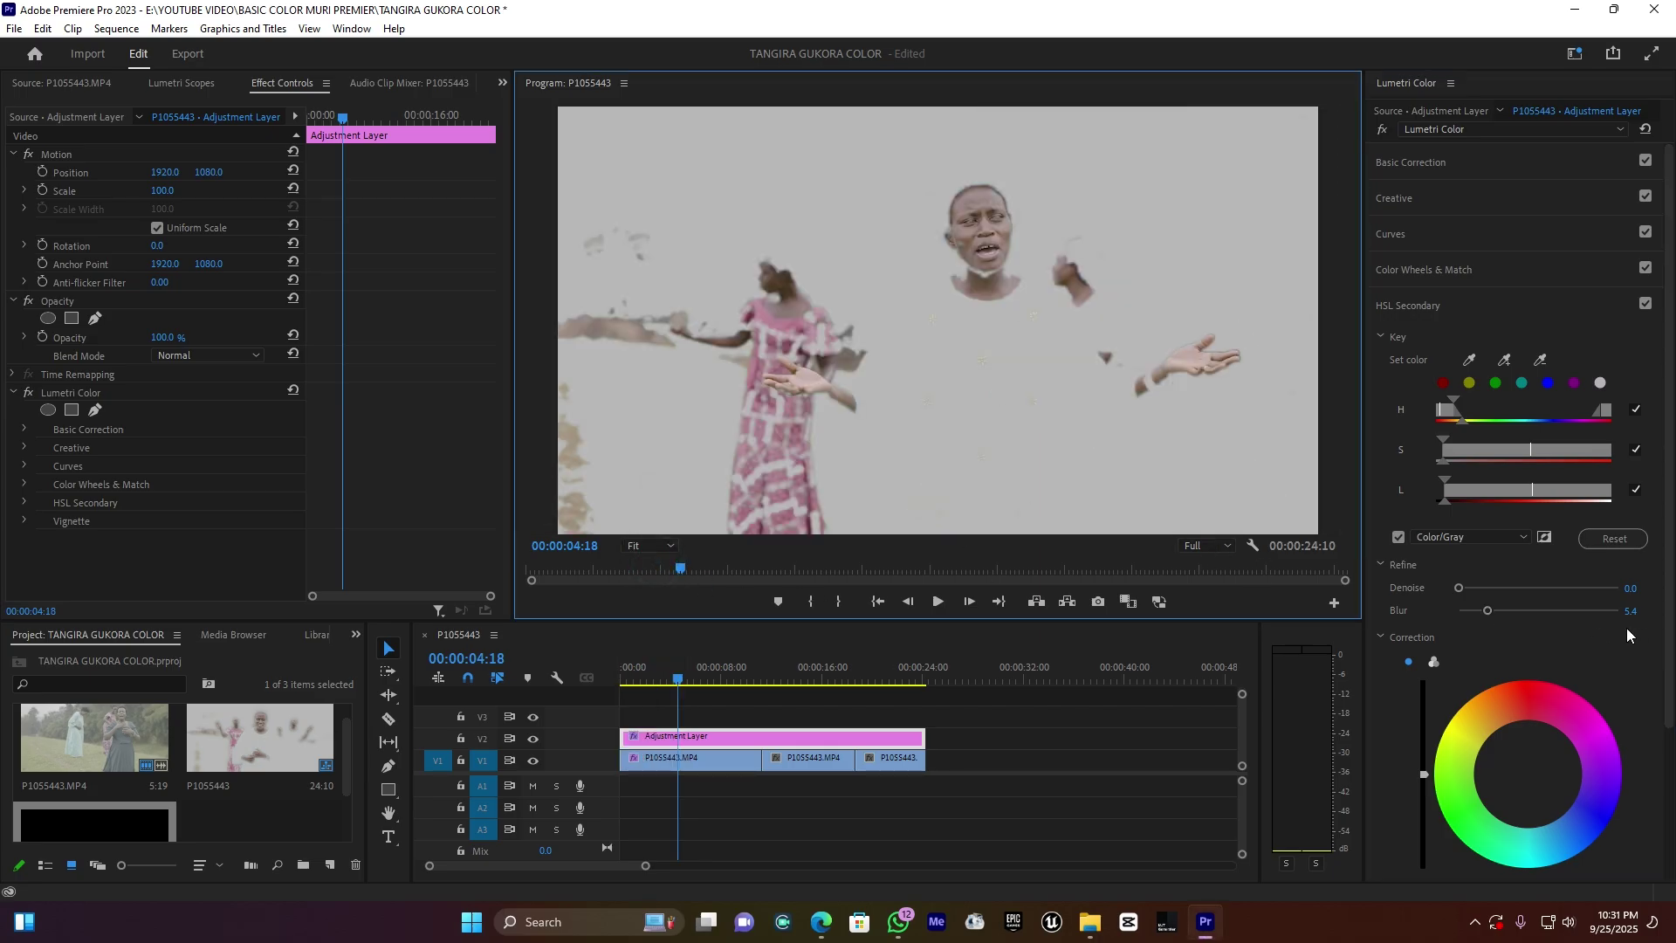
{"action": "left_click", "coordinate": [1400, 538]}
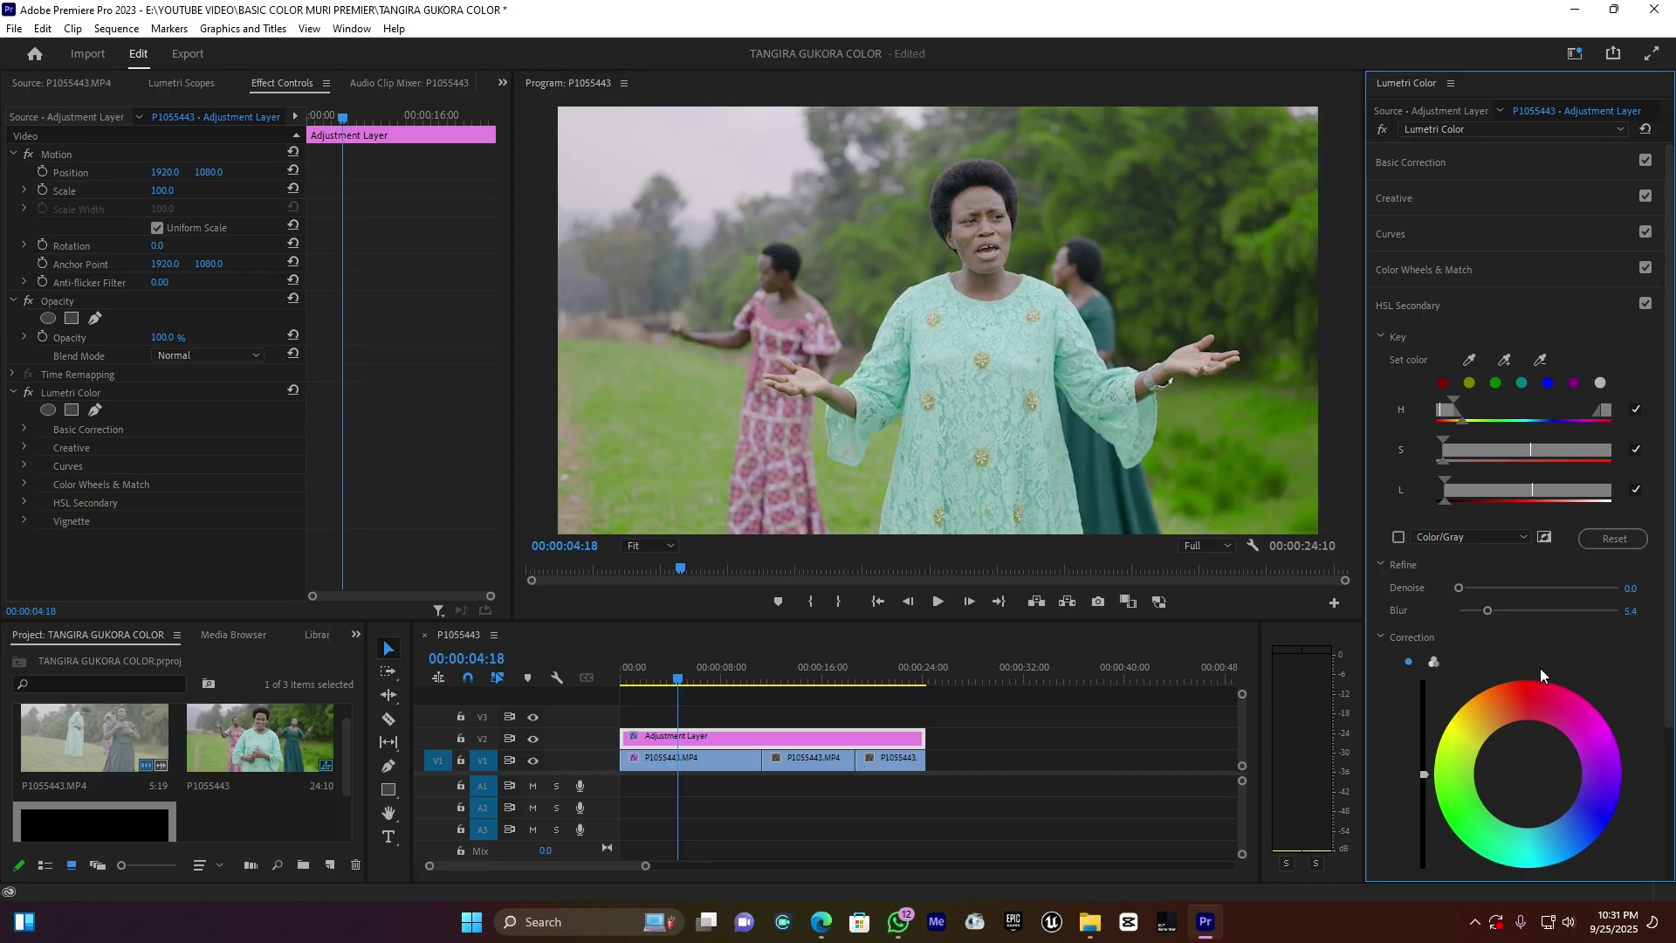
Set the skin-tone correction Temperature to 9.8 and shift its colour wheel slightly
{"action": "scroll", "coordinate": [1562, 670], "scroll_direction": "down", "scroll_amount": 2}
{"action": "scroll", "coordinate": [1577, 698], "scroll_direction": "down", "scroll_amount": 2}
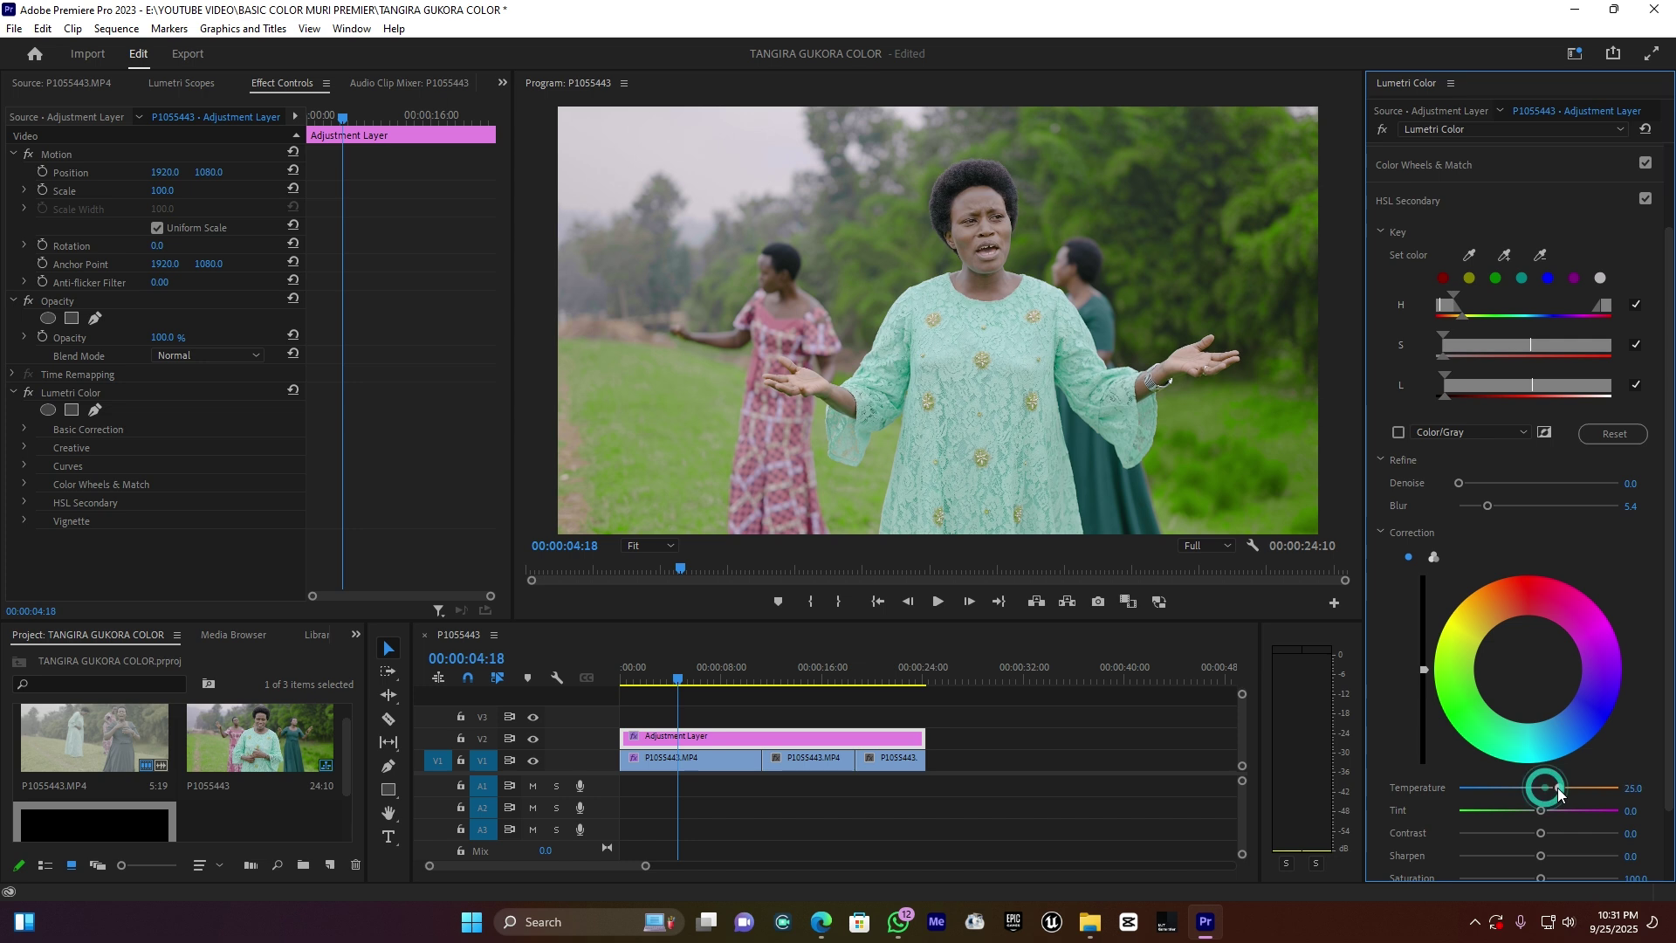
{"action": "left_click_drag", "start_coordinate": [1585, 791], "coordinate": [1579, 791]}
{"action": "left_click_drag", "start_coordinate": [1572, 787], "coordinate": [1543, 787]}
{"action": "left_click_drag", "start_coordinate": [1525, 667], "coordinate": [1516, 651]}
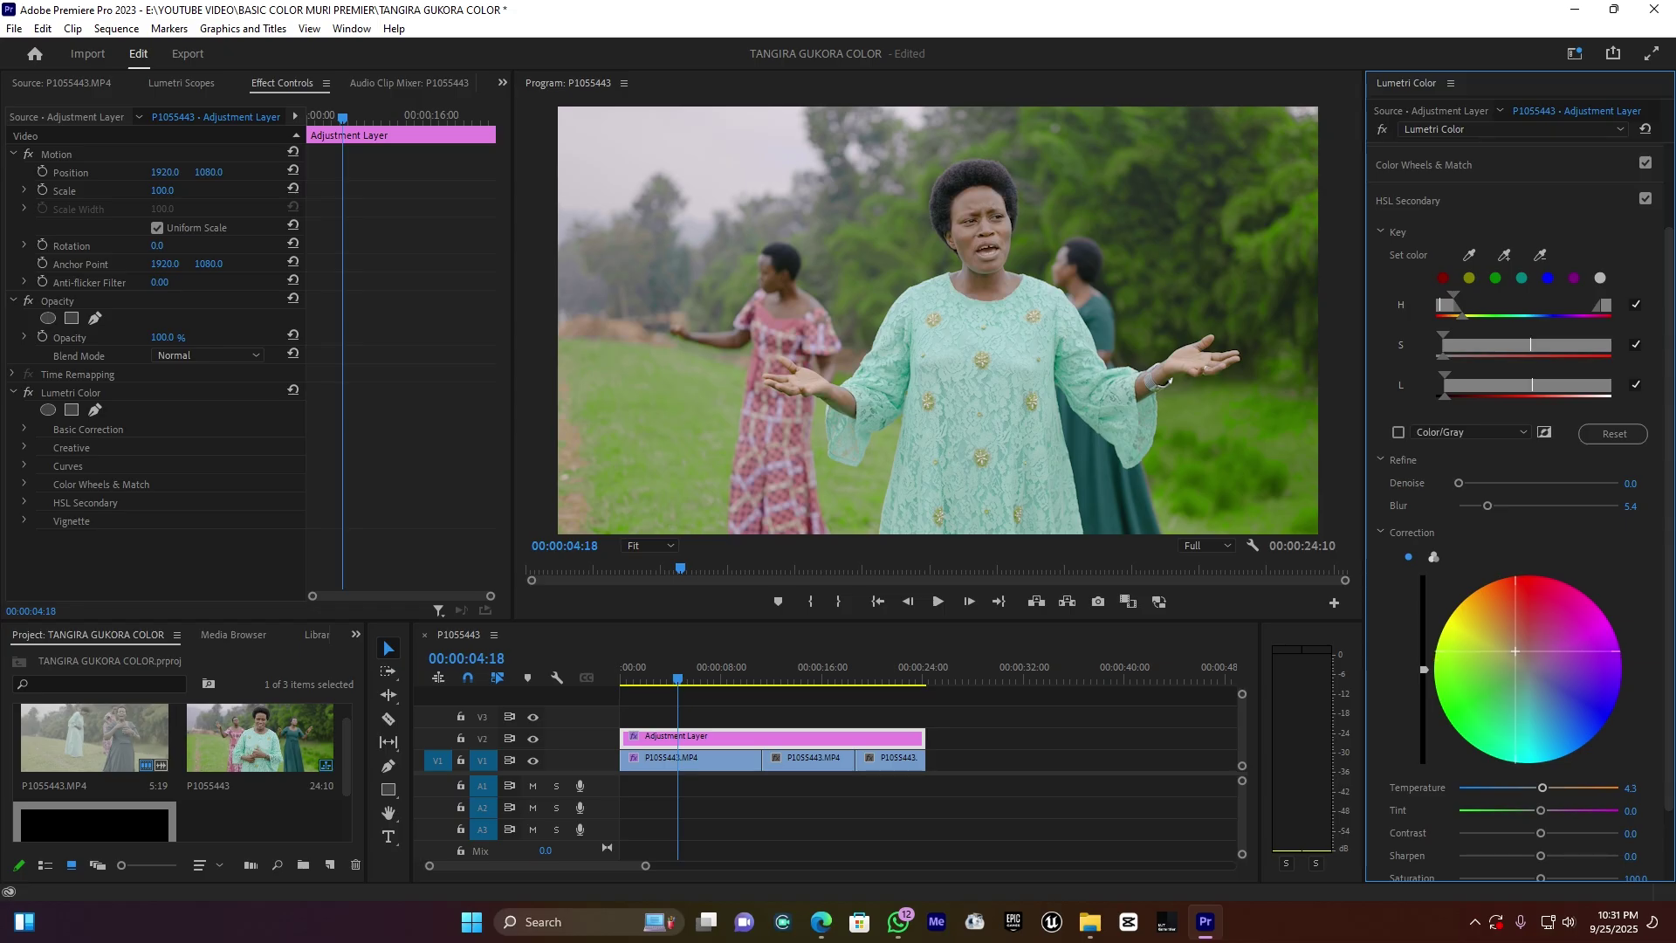
{"action": "left_click_drag", "start_coordinate": [1516, 651], "coordinate": [1515, 650]}
{"action": "left_click_drag", "start_coordinate": [1542, 786], "coordinate": [1545, 788]}
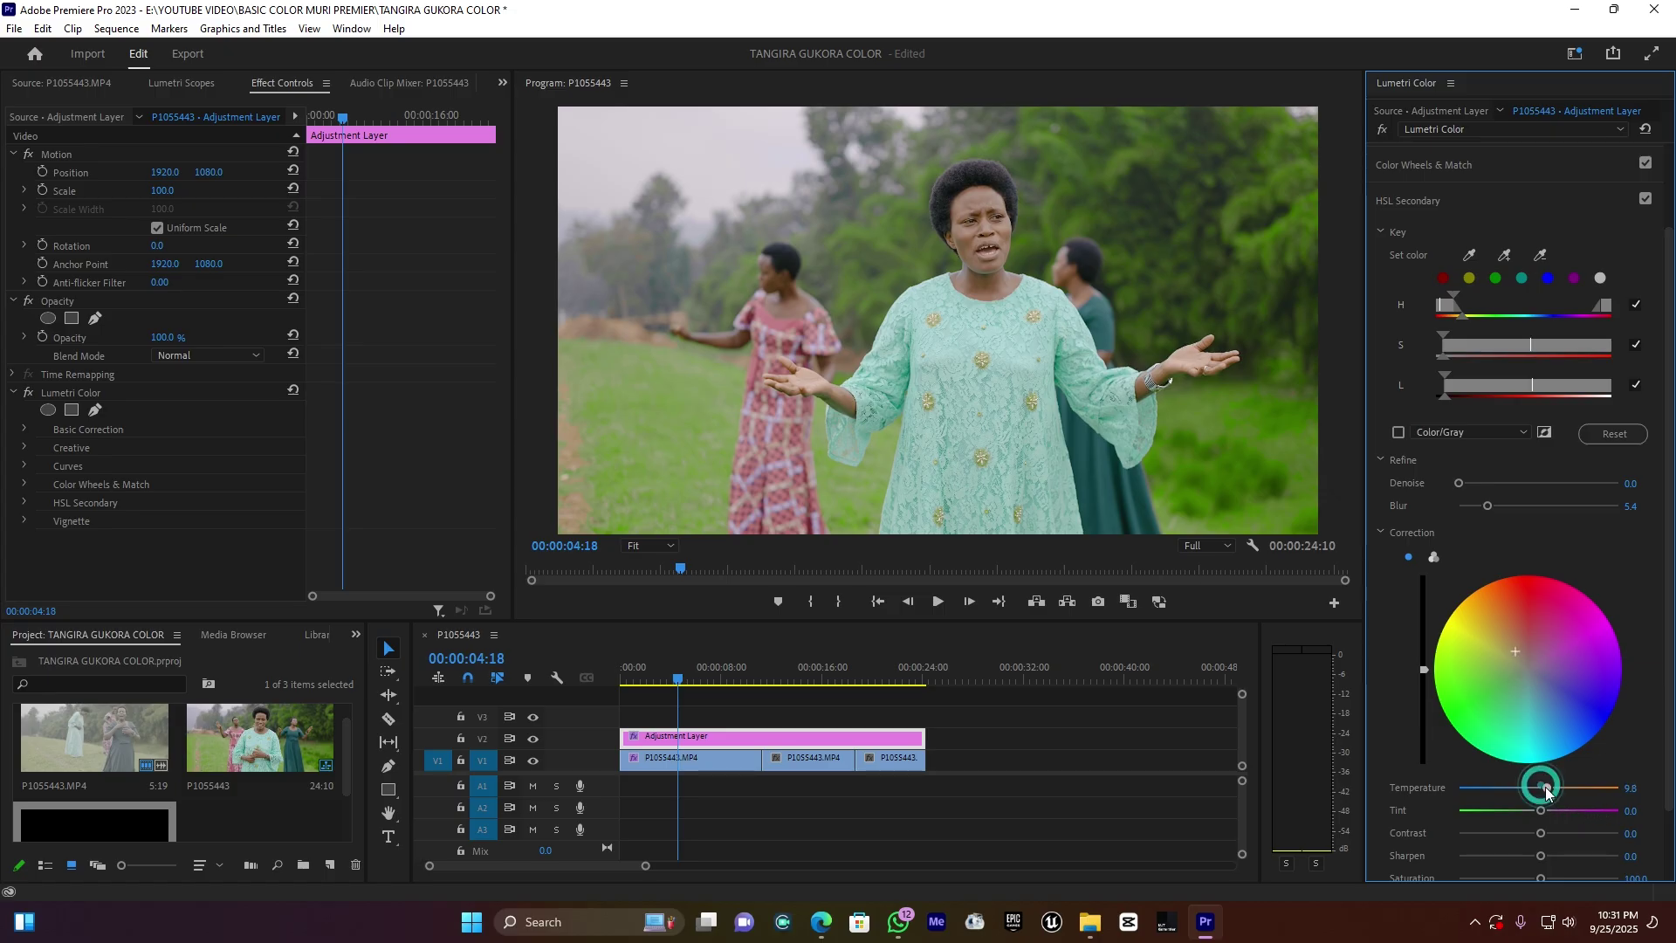
Raise skin-tone Saturation to 106.5, tweak the lightness slider, and set Contrast to 20.7
{"action": "scroll", "coordinate": [1545, 787], "scroll_direction": "down", "scroll_amount": 1}
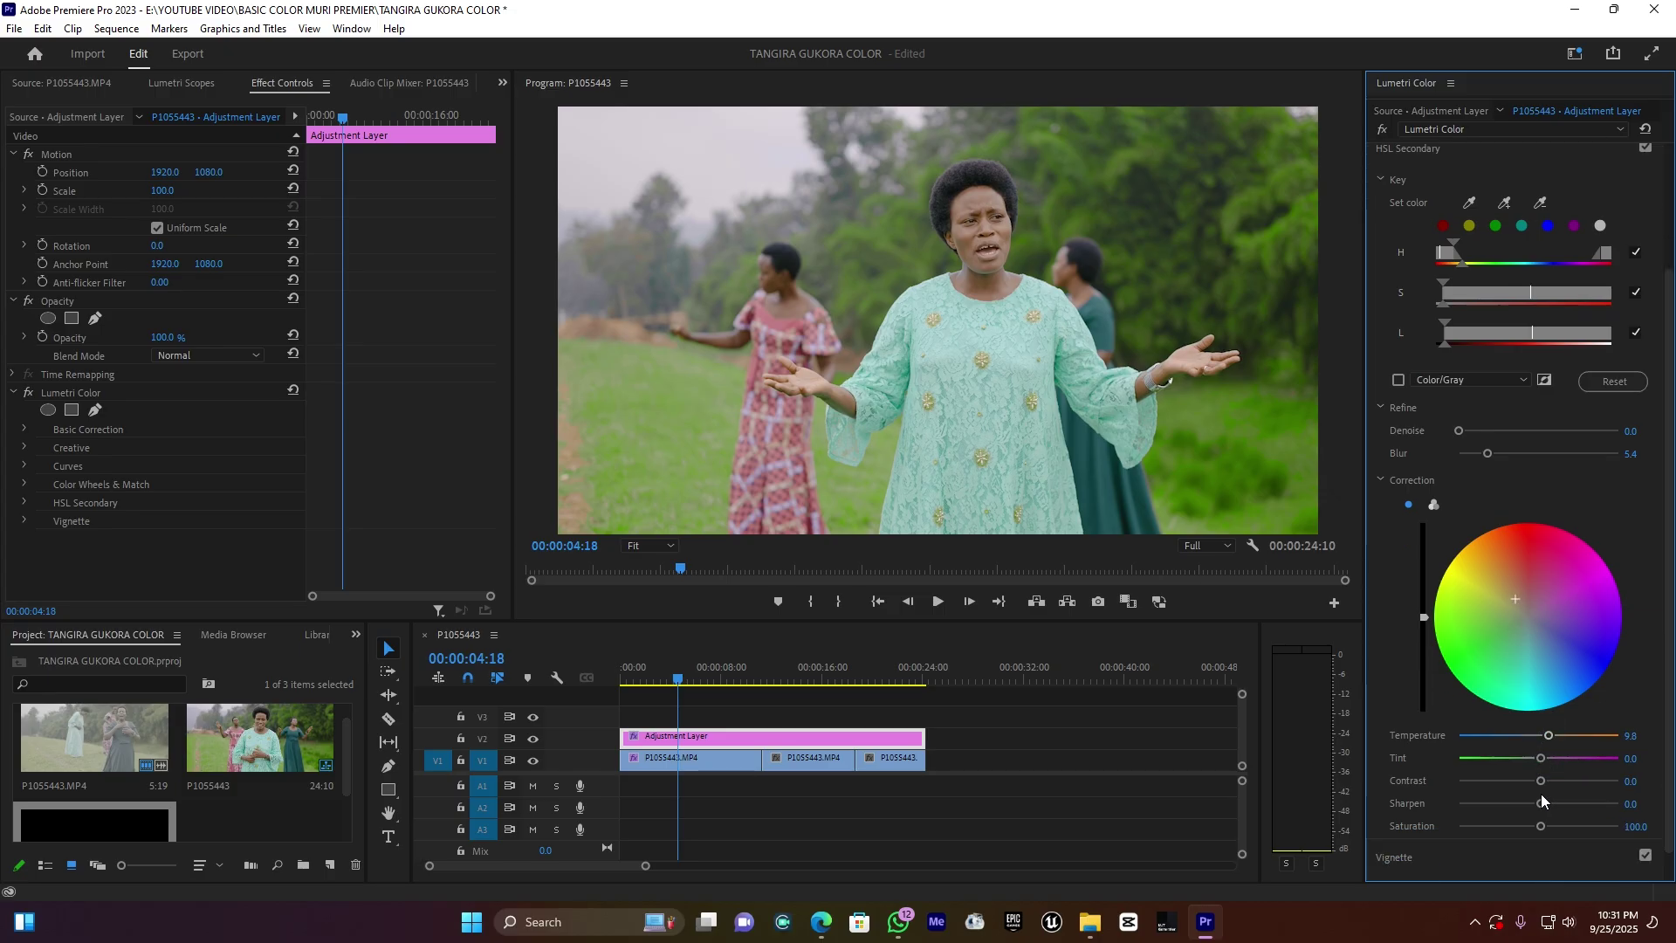
{"action": "left_click_drag", "start_coordinate": [1542, 826], "coordinate": [1594, 826]}
{"action": "left_click_drag", "start_coordinate": [1423, 616], "coordinate": [1424, 604]}
{"action": "left_click_drag", "start_coordinate": [1424, 606], "coordinate": [1424, 651]}
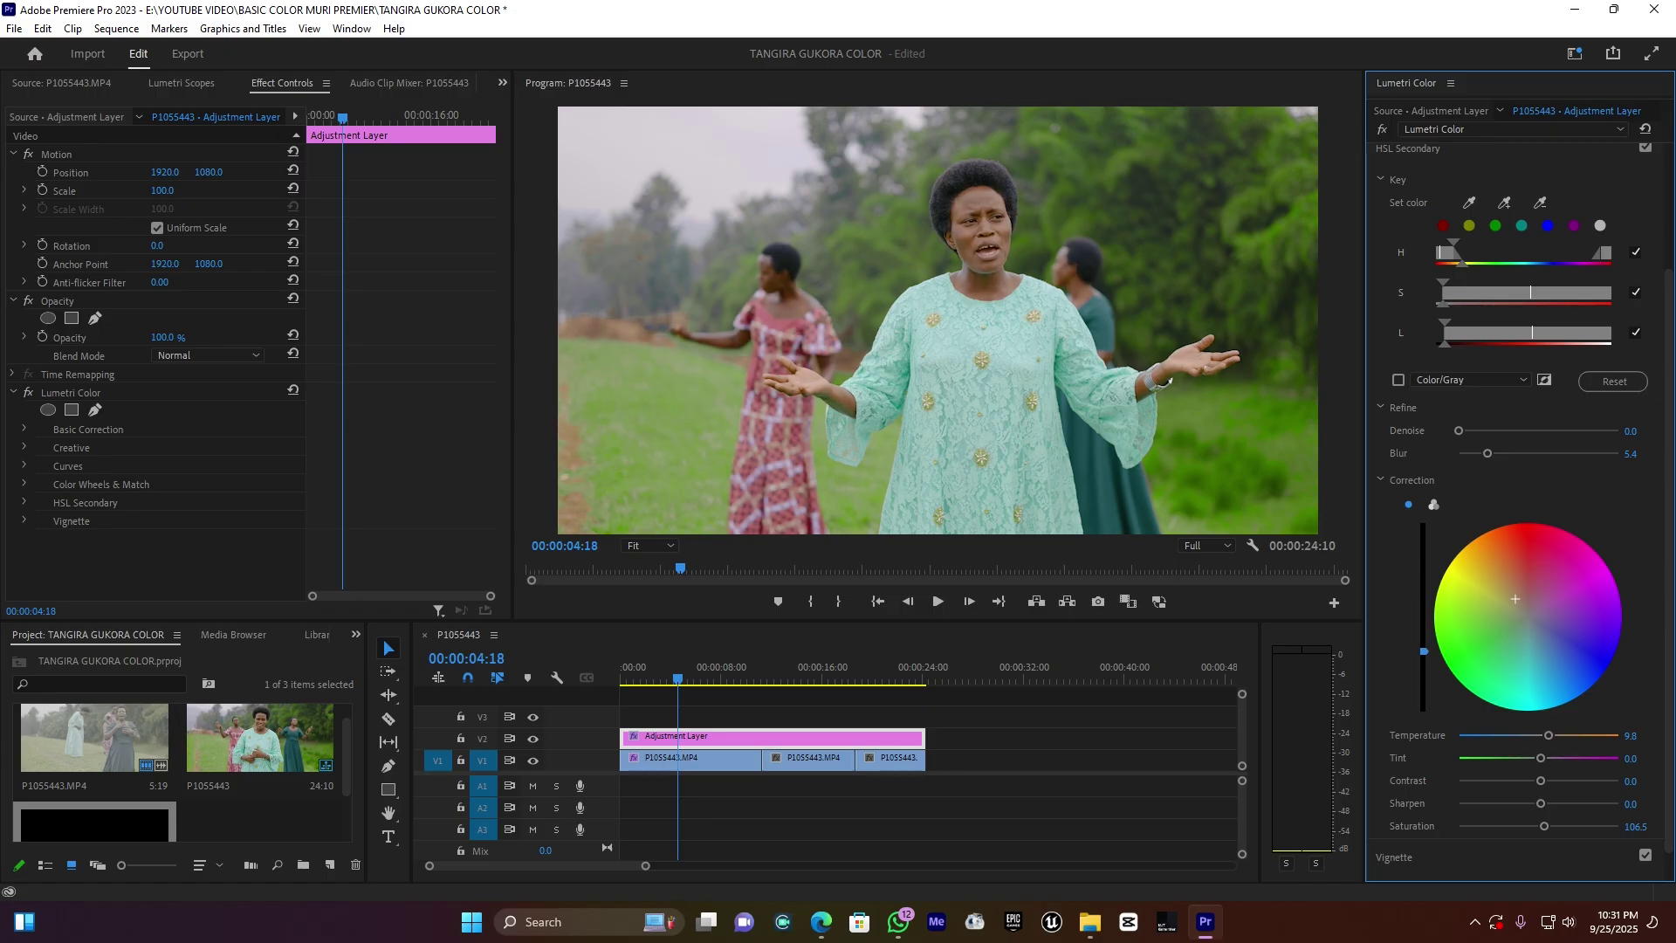
{"action": "left_click_drag", "start_coordinate": [1424, 652], "coordinate": [1424, 626]}
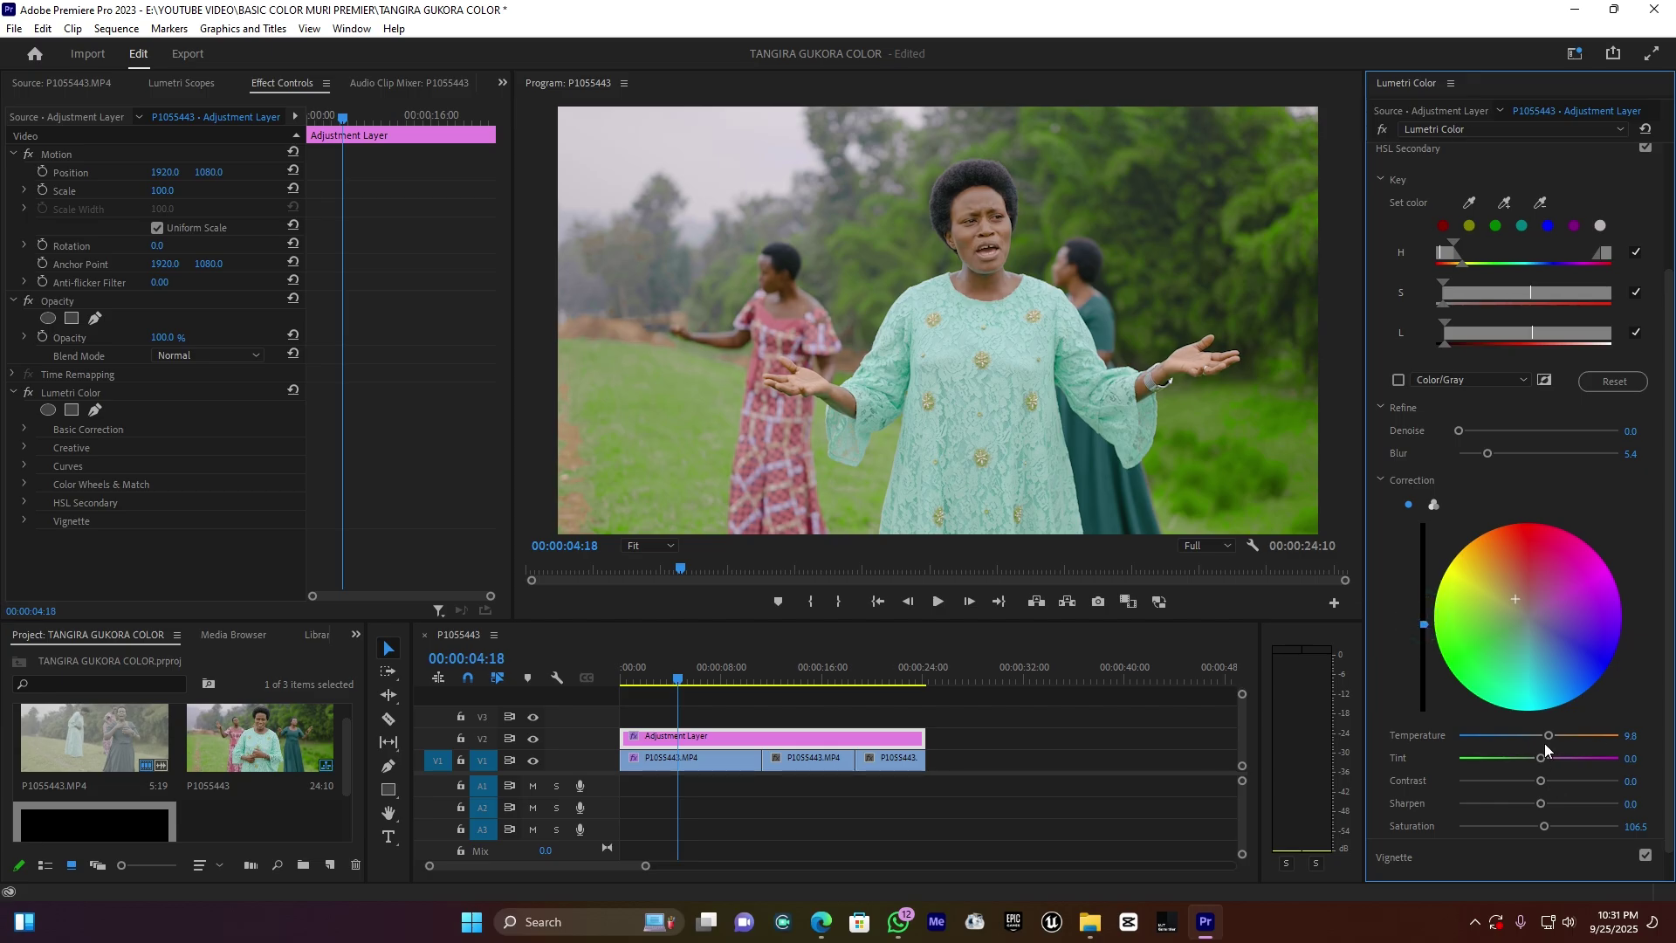
{"action": "left_click_drag", "start_coordinate": [1542, 780], "coordinate": [1556, 781]}
Zoom the Program monitor to 75% and compare the singer's face with HSL Secondary off and on
{"action": "left_click", "coordinate": [657, 548]}
{"action": "left_click", "coordinate": [657, 644]}
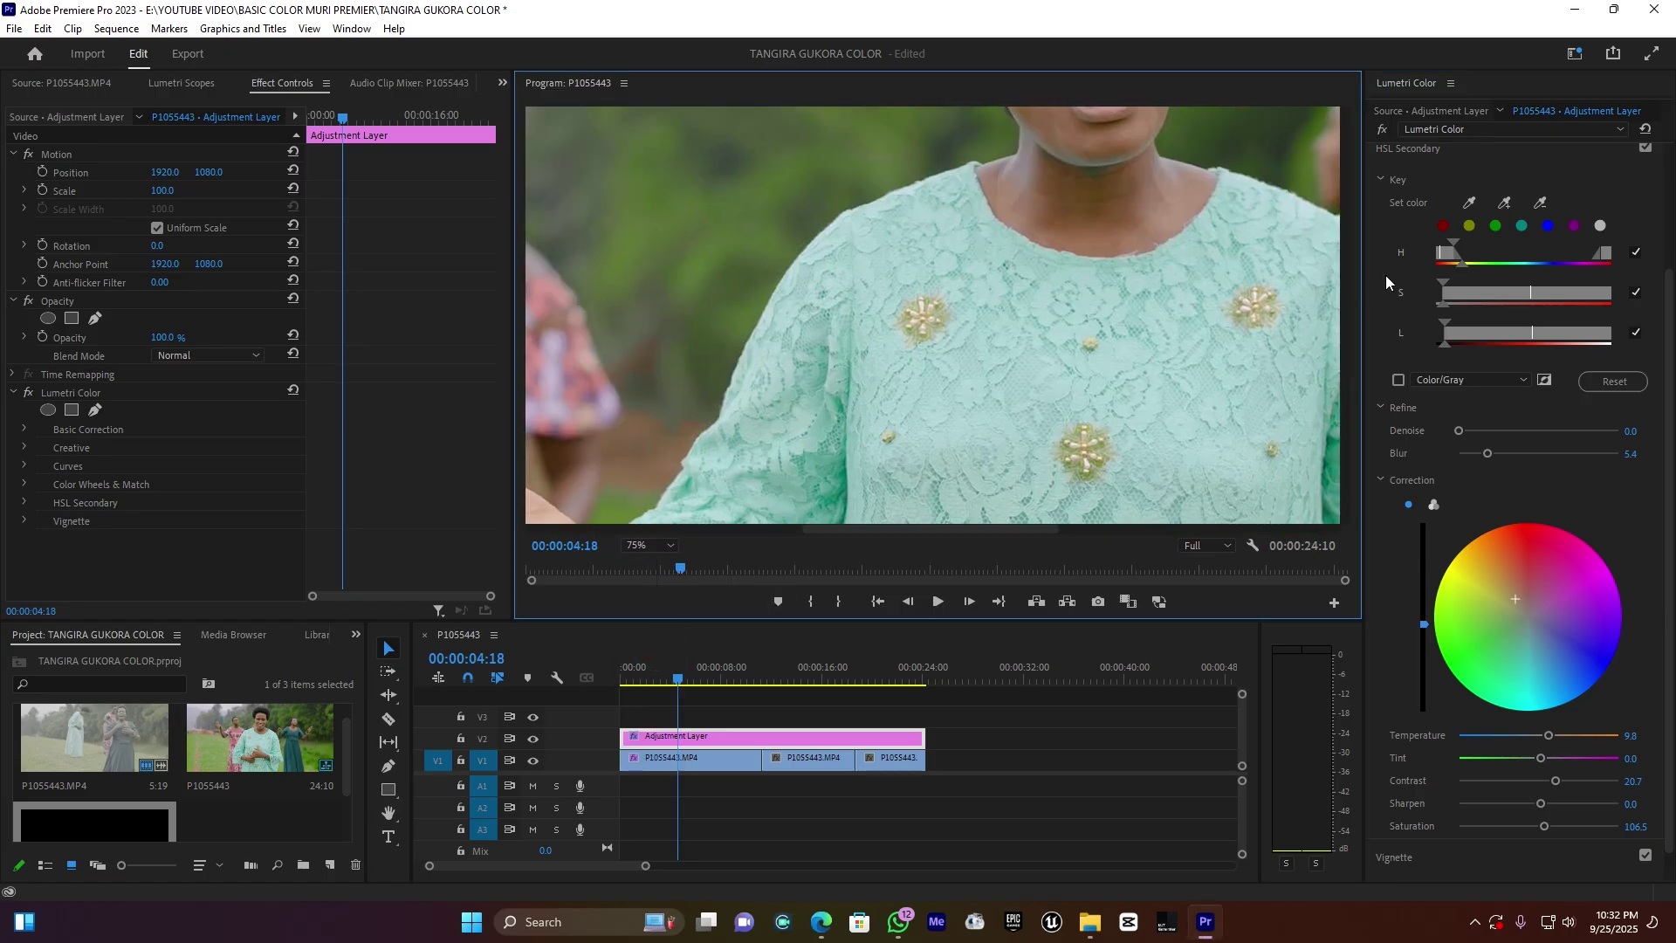
{"action": "left_click_drag", "start_coordinate": [1345, 299], "coordinate": [1366, 223]}
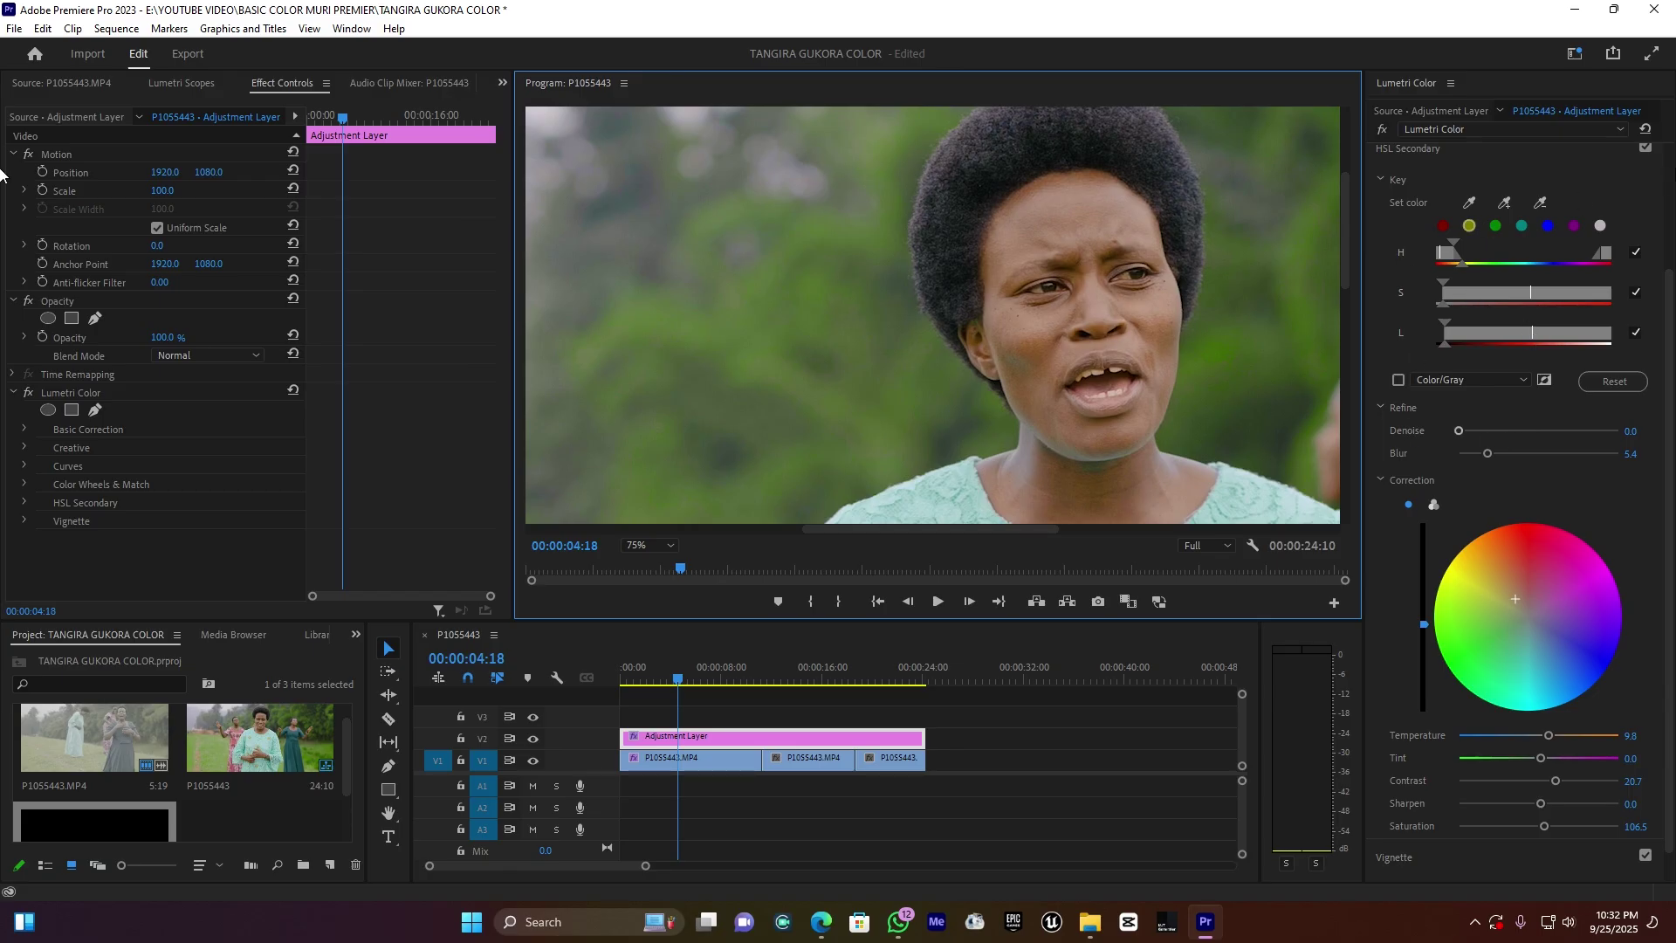
{"action": "scroll", "coordinate": [1663, 208], "scroll_direction": "up", "scroll_amount": 2}
{"action": "left_click", "coordinate": [1647, 200]}
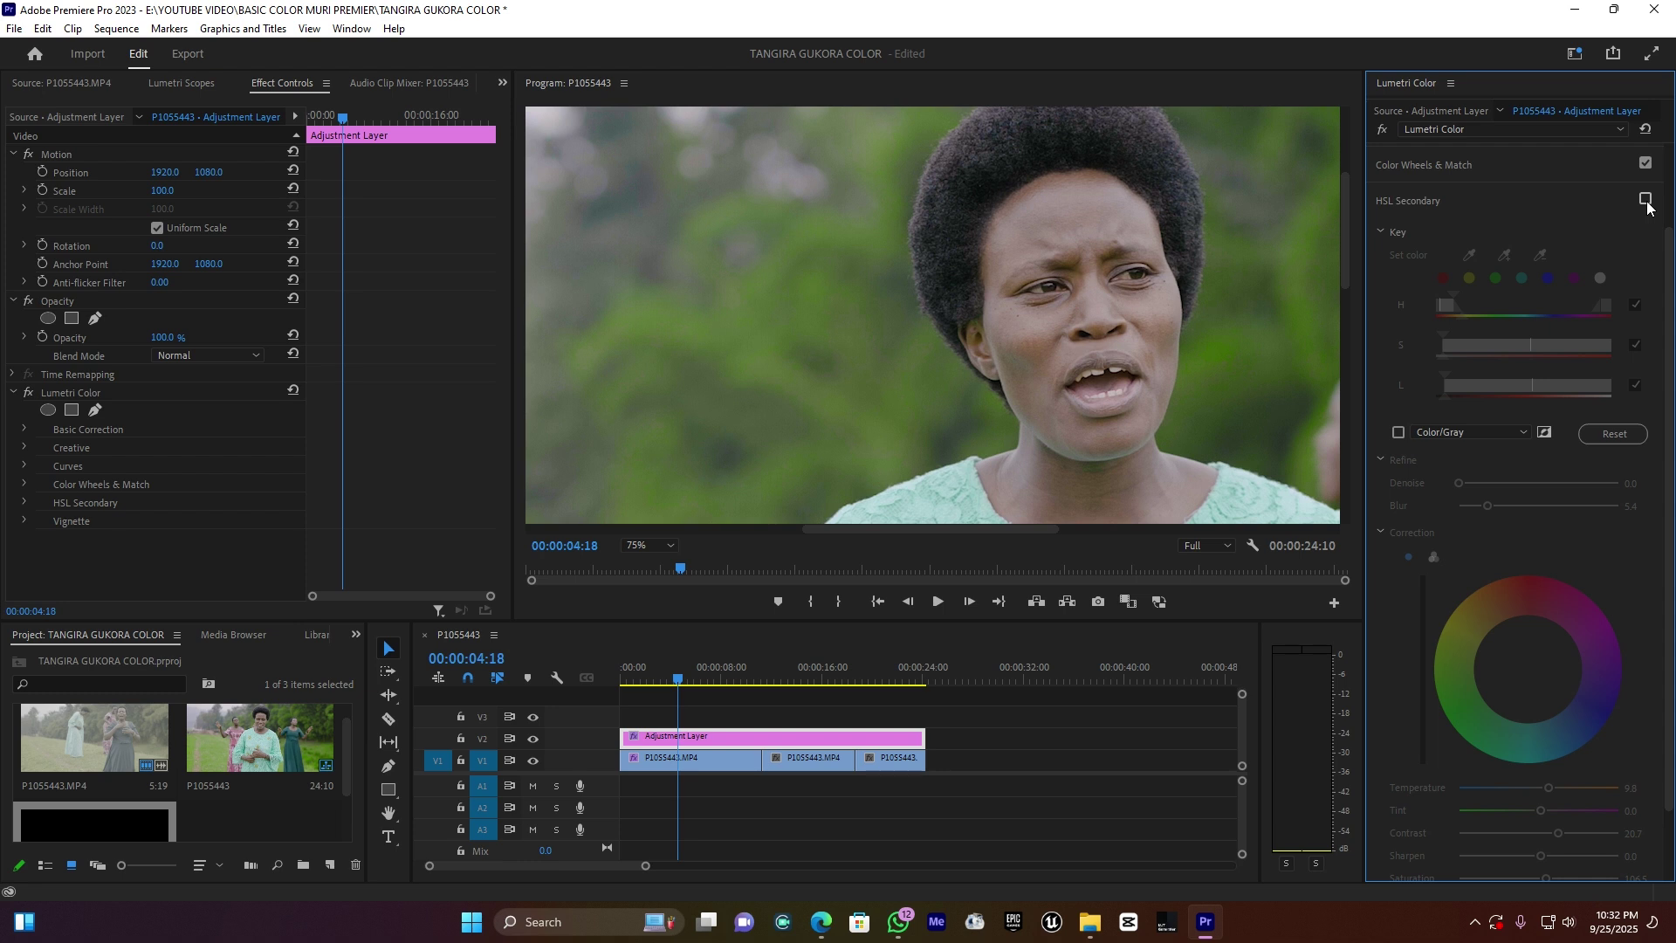
{"action": "left_click", "coordinate": [1647, 200]}
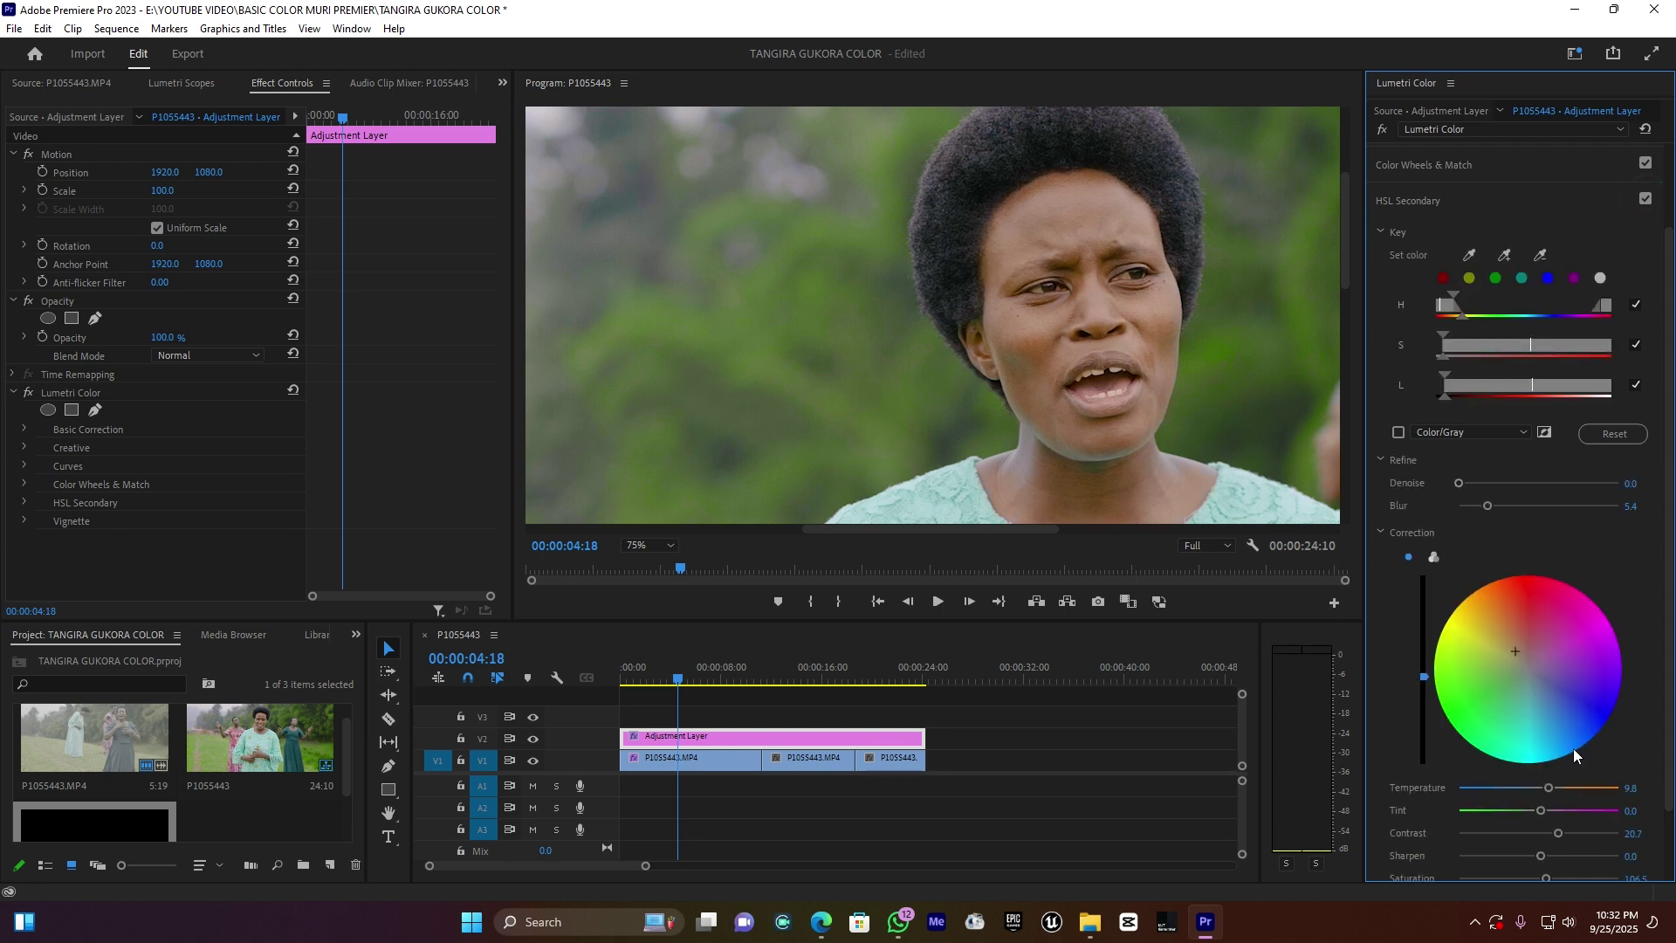
Warm the skin-tone correction to Temperature 21.7, nudge the key's hue range, and disable the gray preview
{"action": "left_click_drag", "start_coordinate": [1546, 787], "coordinate": [1556, 787]}
{"action": "left_click_drag", "start_coordinate": [1447, 304], "coordinate": [1453, 306]}
{"action": "left_click", "coordinate": [1399, 433]}
{"action": "left_click", "coordinate": [649, 544]}
Fit the program view, check the grade at 08:13, 14:27 and 20:00, then reopen Basic Correction at 15:09
{"action": "left_click", "coordinate": [665, 562]}
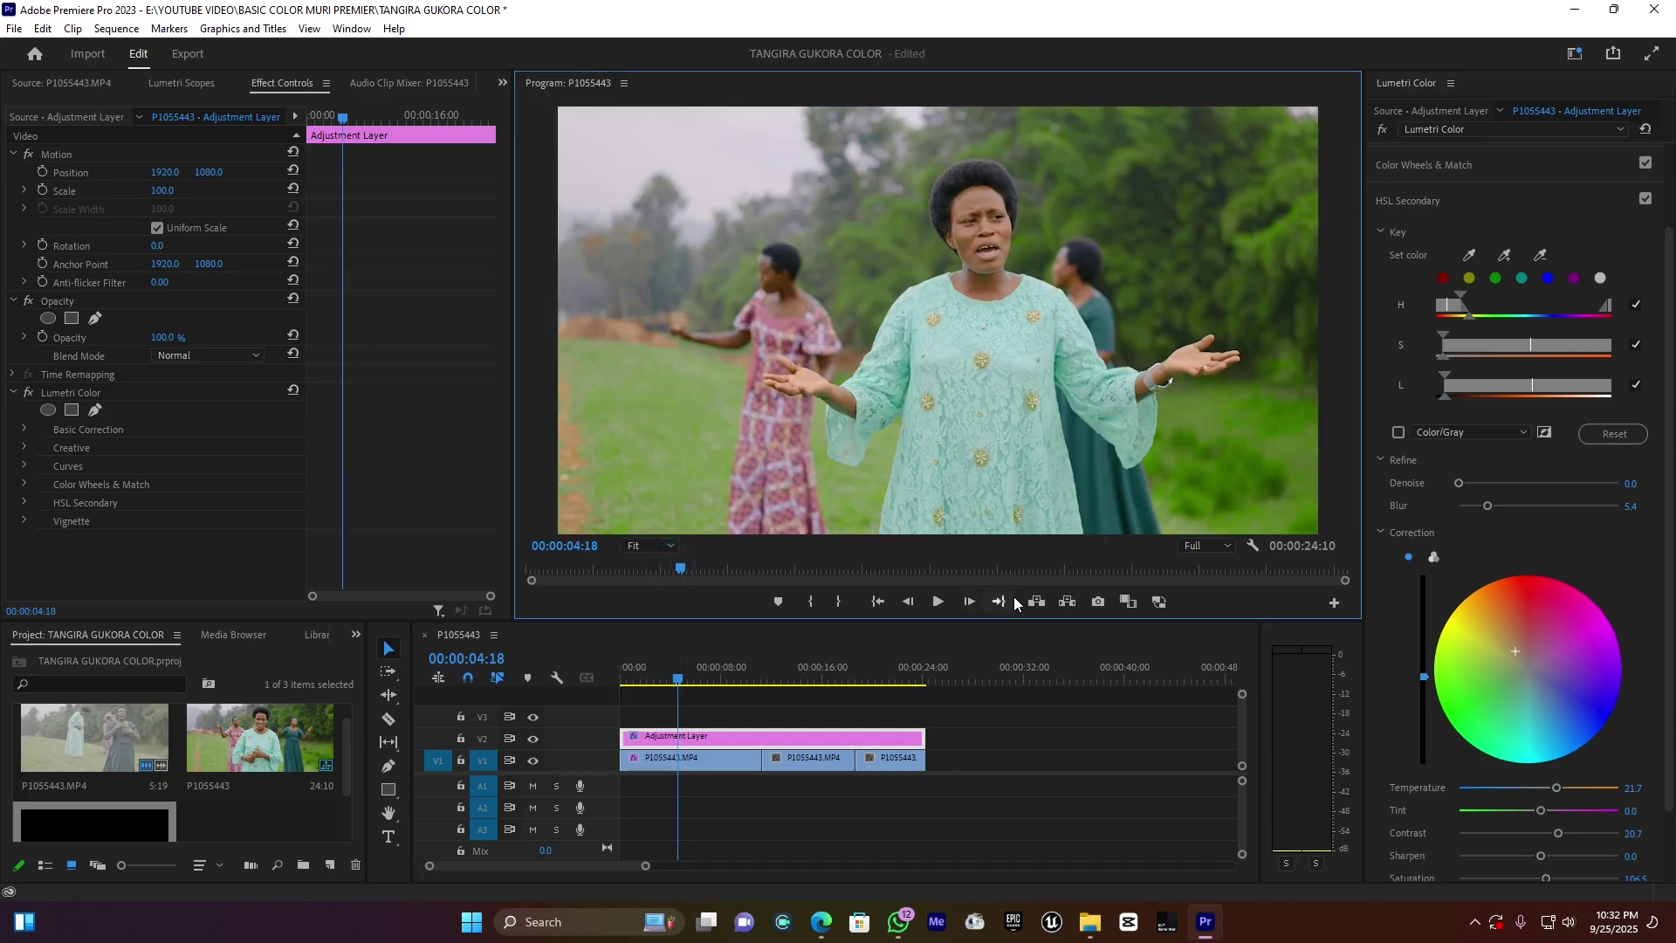
{"action": "left_click", "coordinate": [728, 670]}
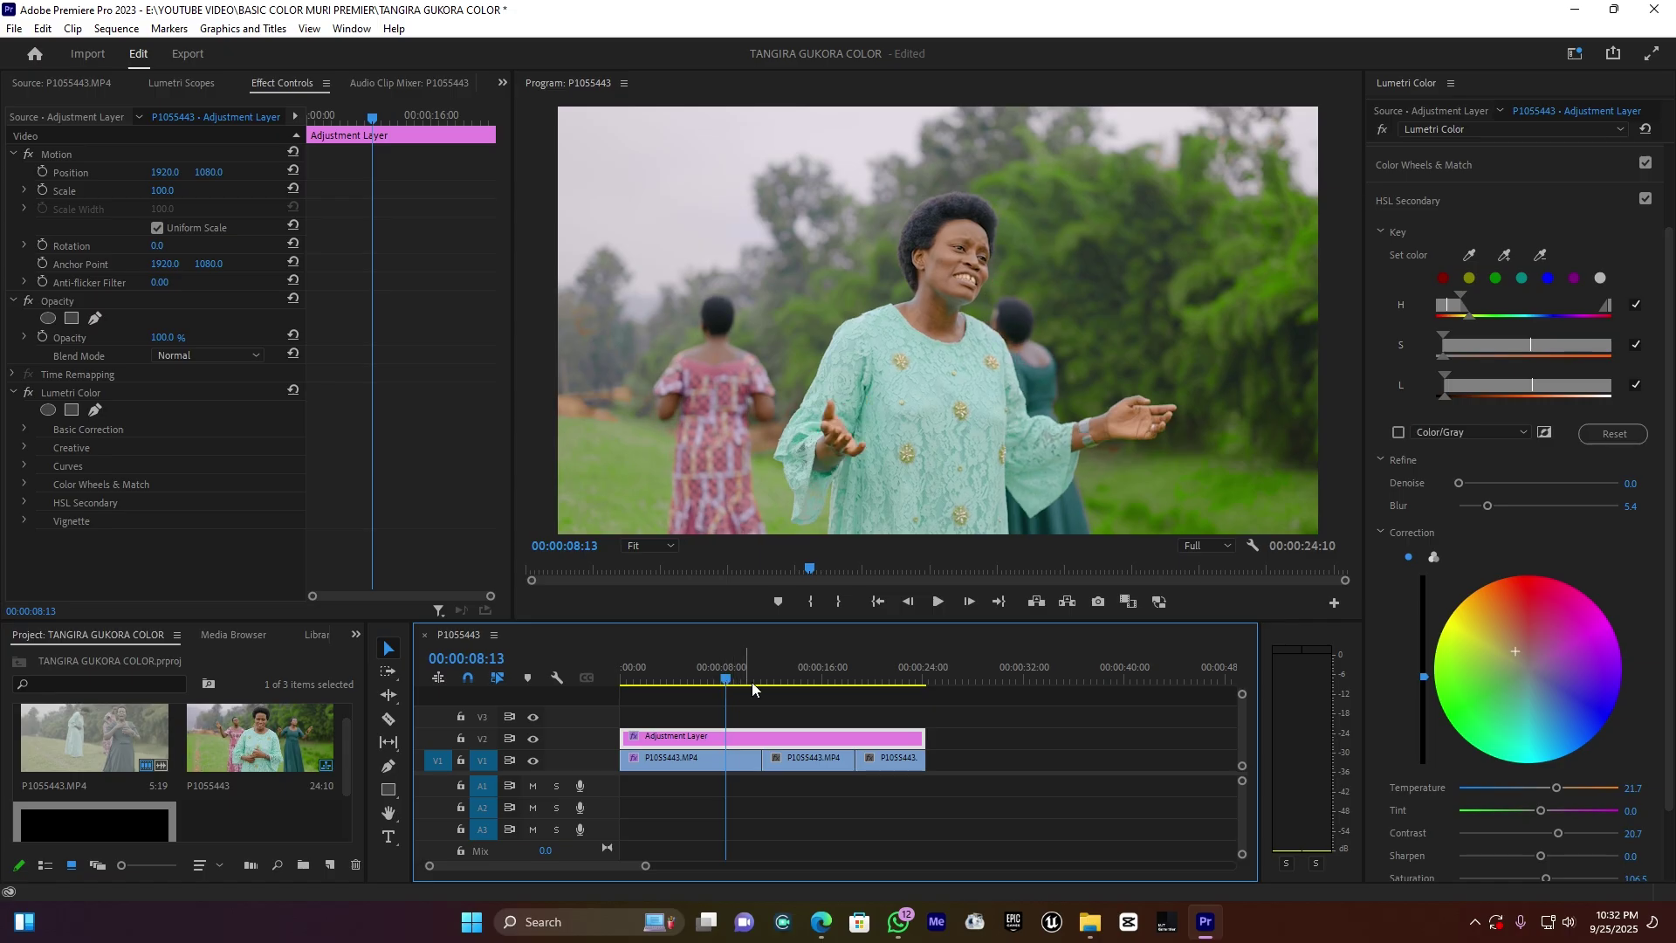
{"action": "left_click", "coordinate": [810, 674]}
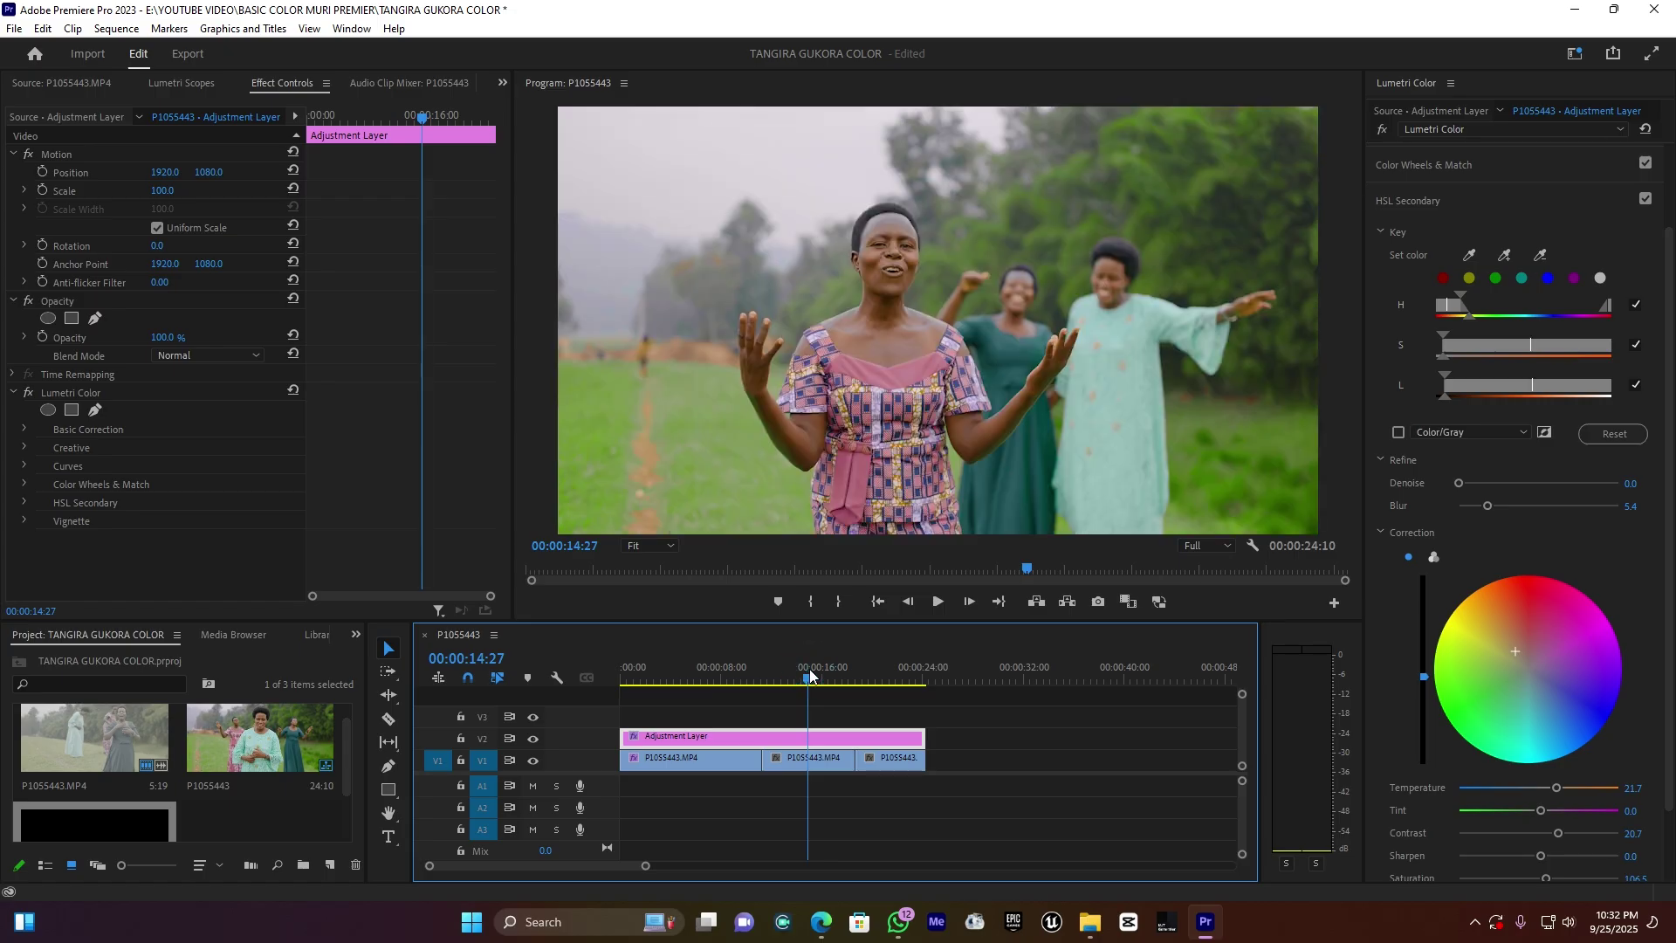
{"action": "left_click", "coordinate": [872, 674]}
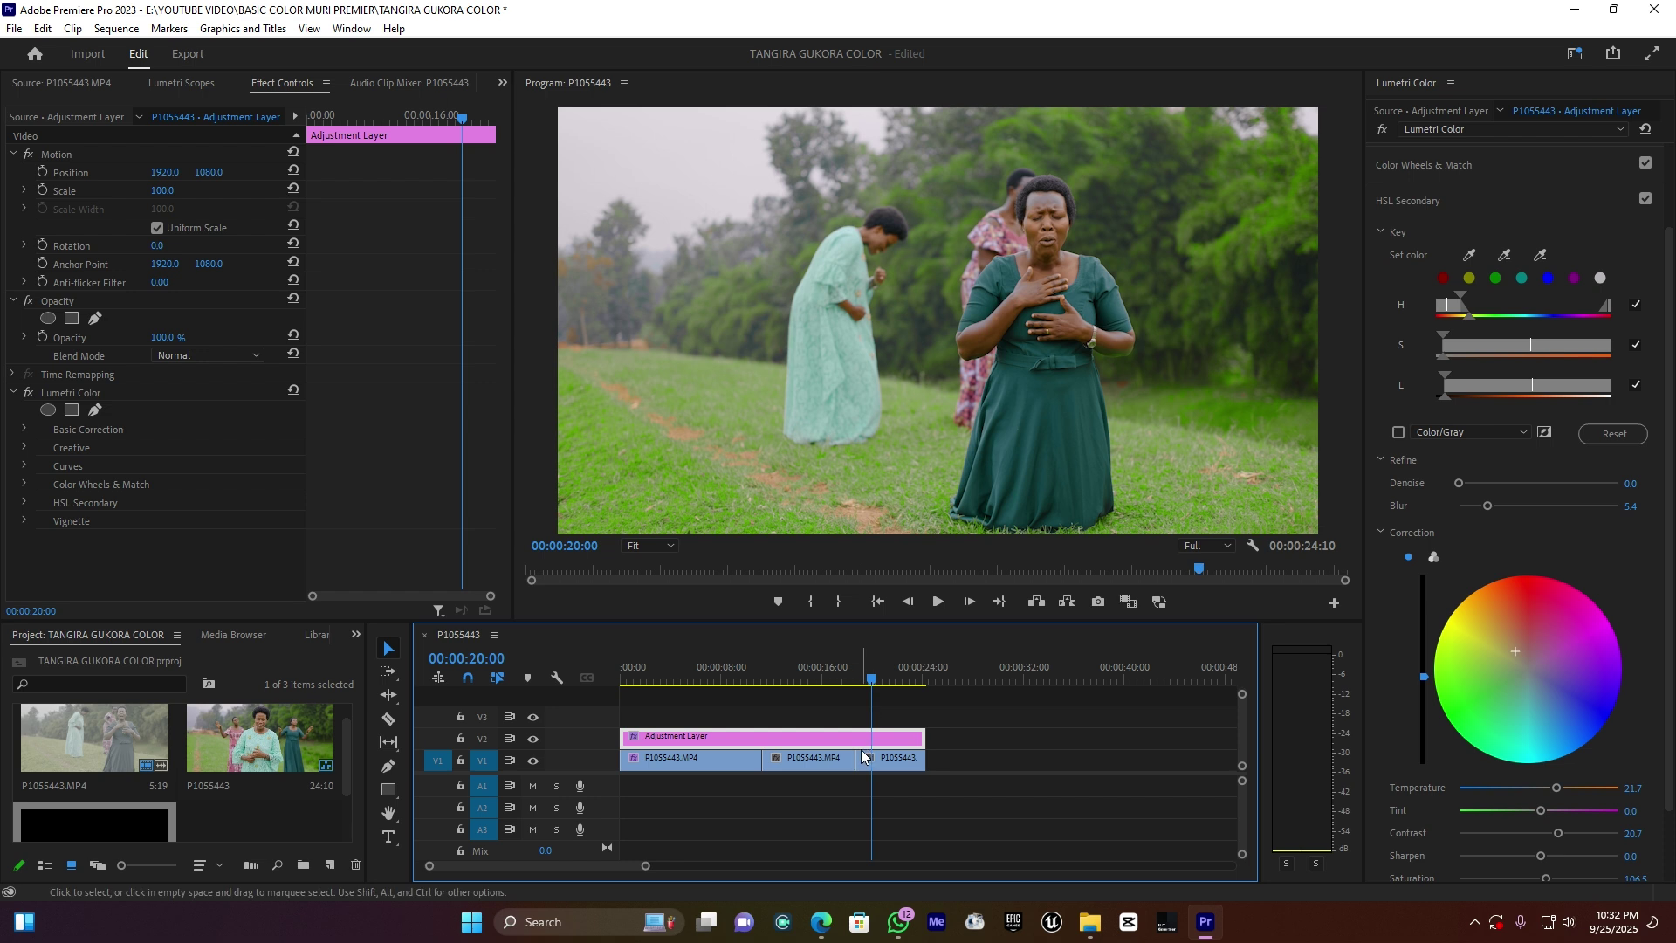
{"action": "left_click", "coordinate": [816, 679]}
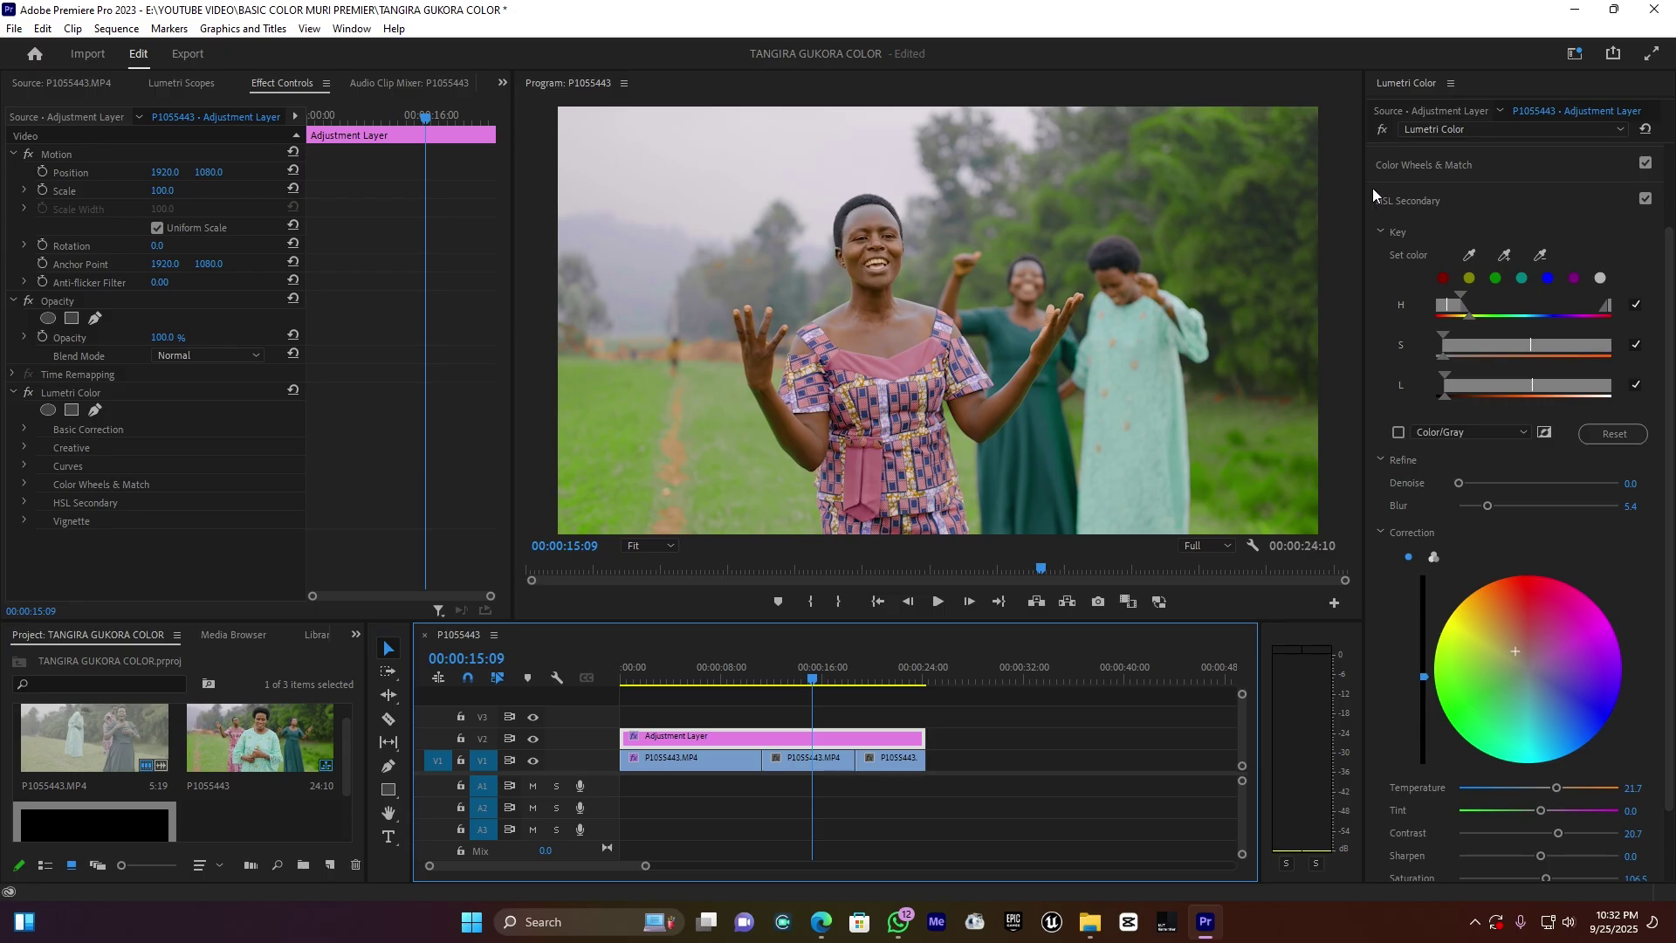
{"action": "scroll", "coordinate": [1397, 184], "scroll_direction": "up", "scroll_amount": 3}
{"action": "left_click", "coordinate": [1414, 162]}
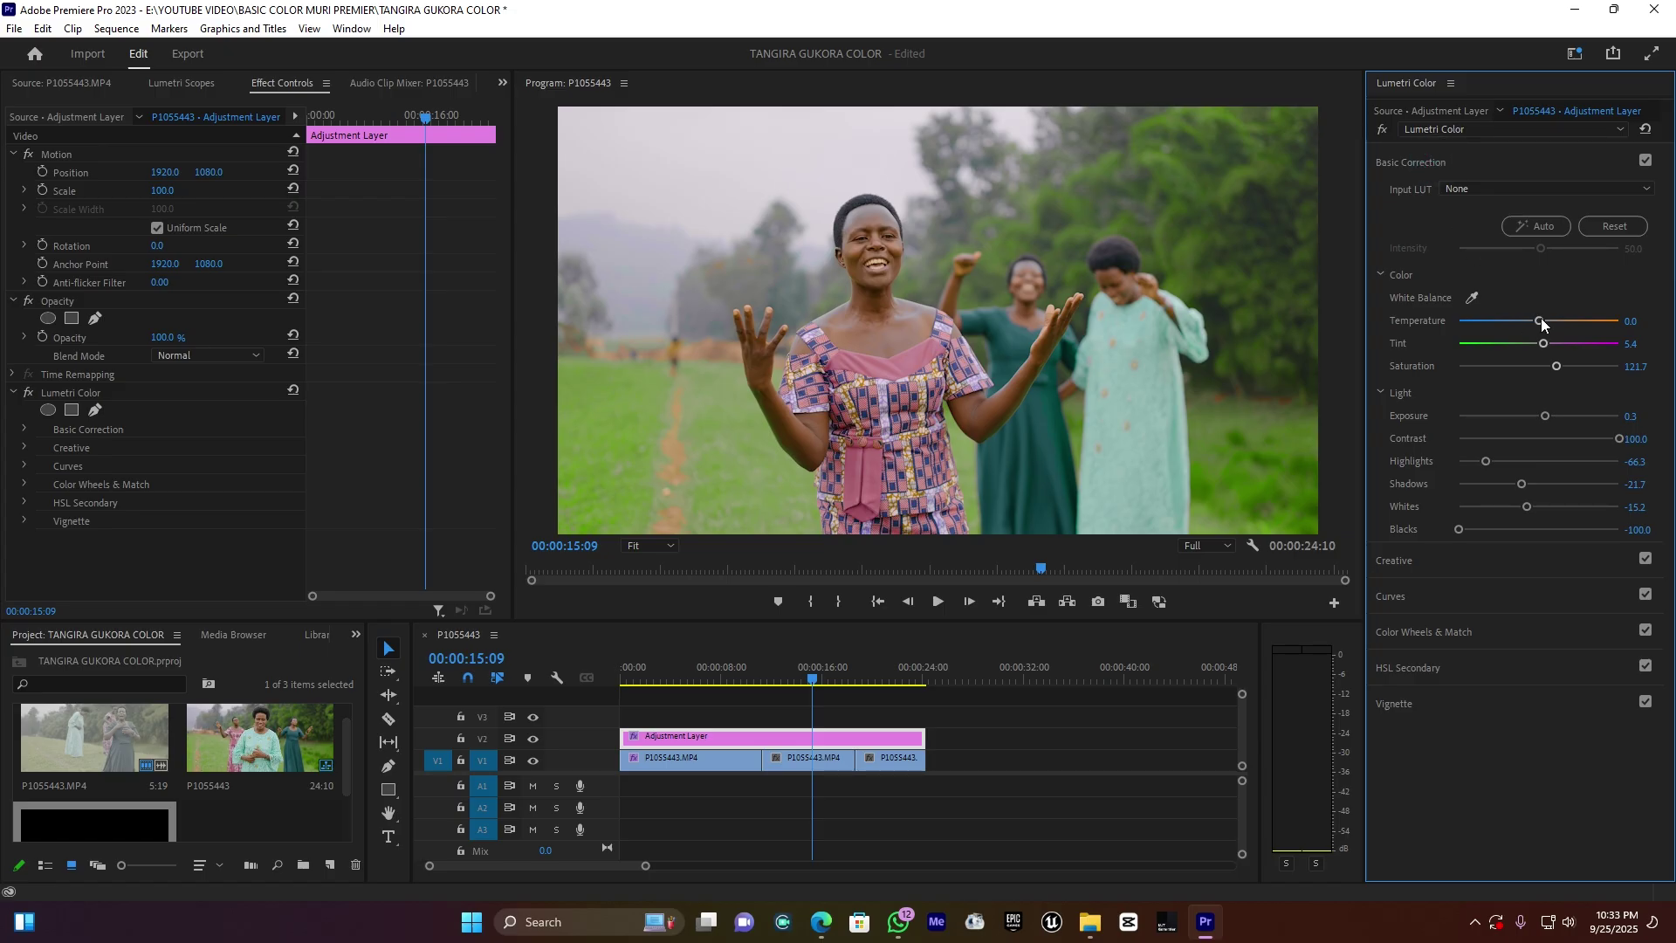
Warm the Basic Correction temperature to 1.1, checking the frames at 00:00:20:11 and 00:00:15:09
{"action": "left_click", "coordinate": [1542, 322]}
{"action": "left_click_drag", "start_coordinate": [1542, 322], "coordinate": [1543, 324]}
{"action": "left_click_drag", "start_coordinate": [1541, 323], "coordinate": [1539, 323]}
{"action": "left_click", "coordinate": [879, 676]}
{"action": "left_click", "coordinate": [815, 683]}
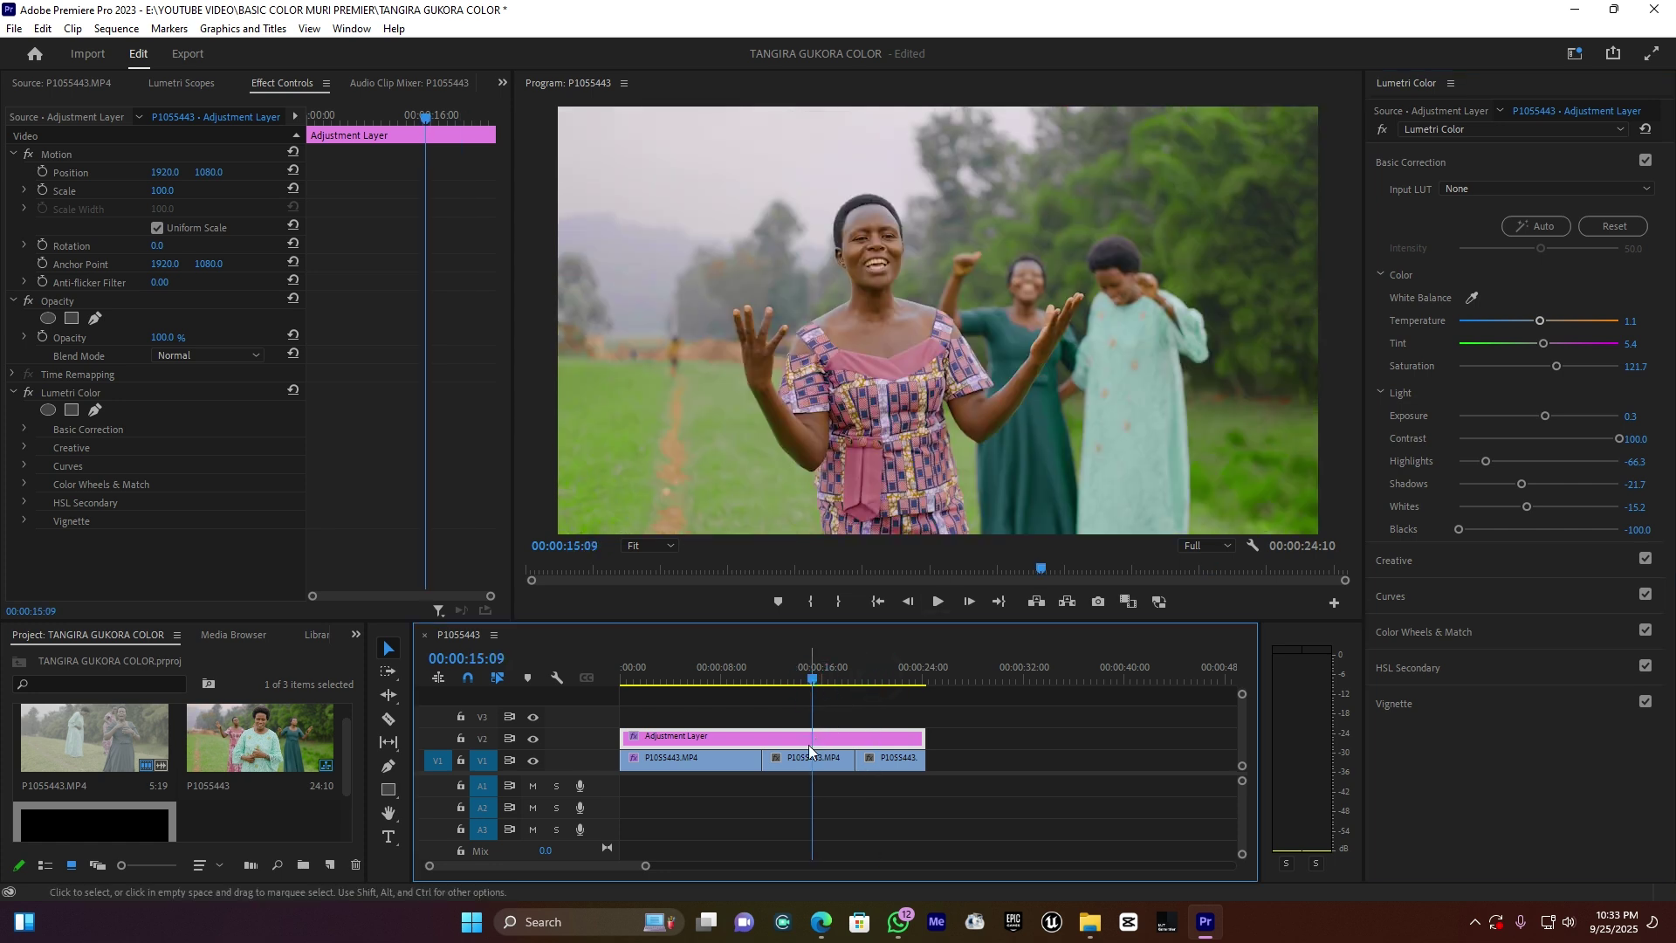
Soften the HSL Secondary skin-tone key blur to 8.6 and review the shot at 00:00:05:08
{"action": "left_click", "coordinate": [1406, 153]}
{"action": "left_click", "coordinate": [1407, 156]}
{"action": "left_click", "coordinate": [1407, 306]}
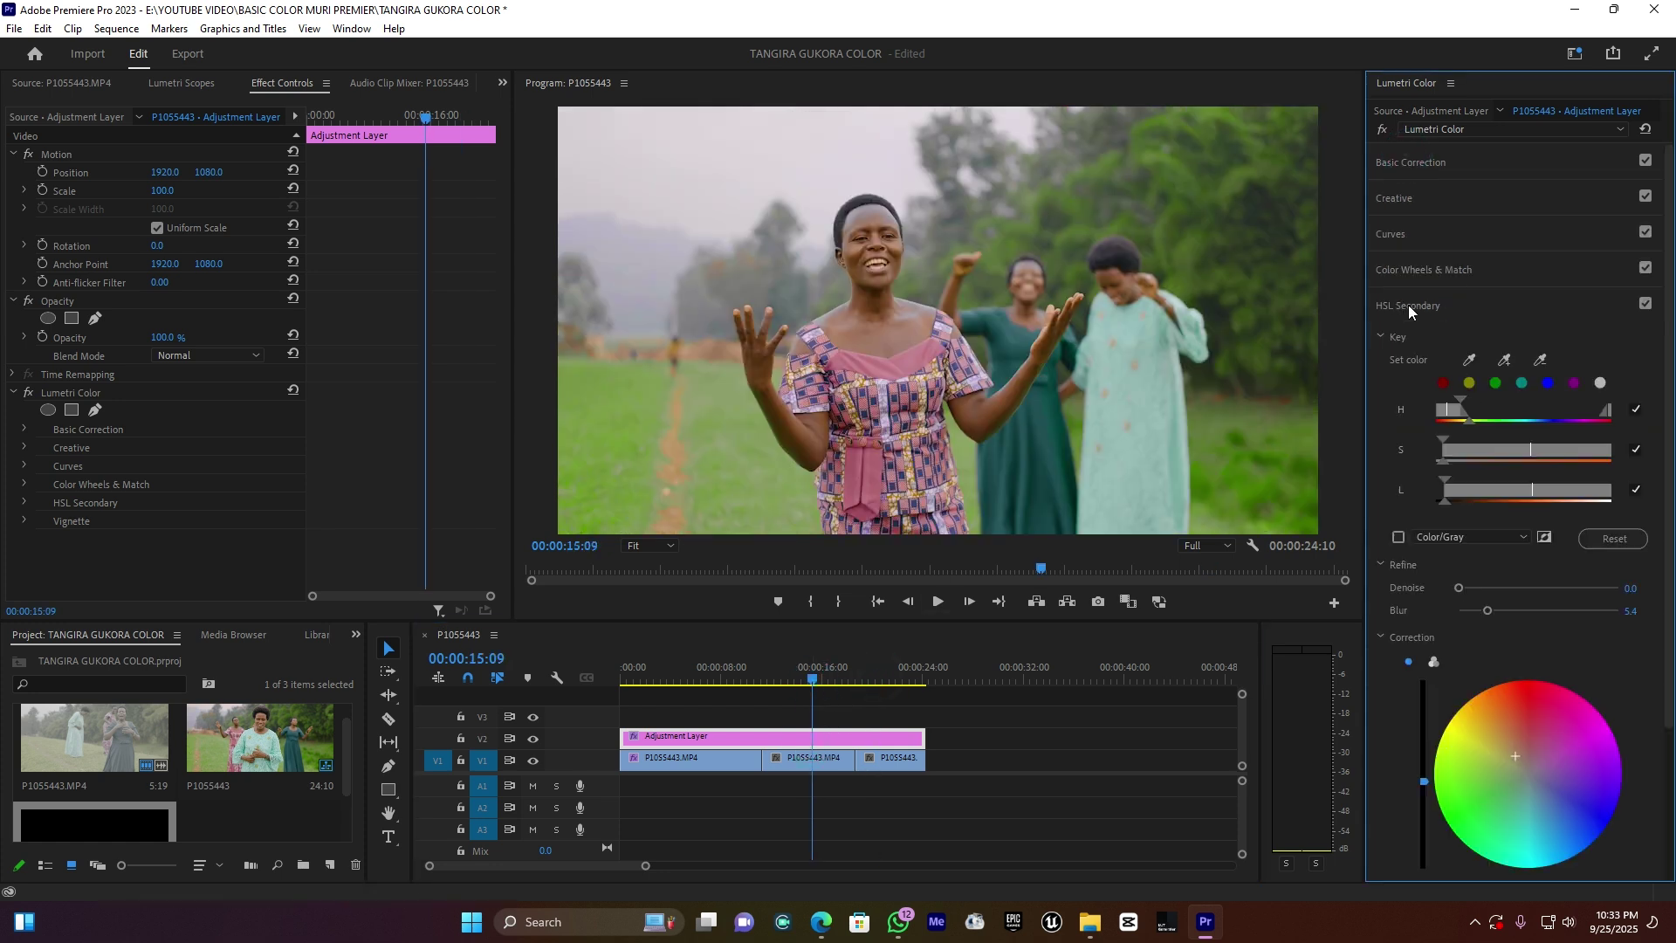
{"action": "left_click_drag", "start_coordinate": [1489, 610], "coordinate": [1505, 615]}
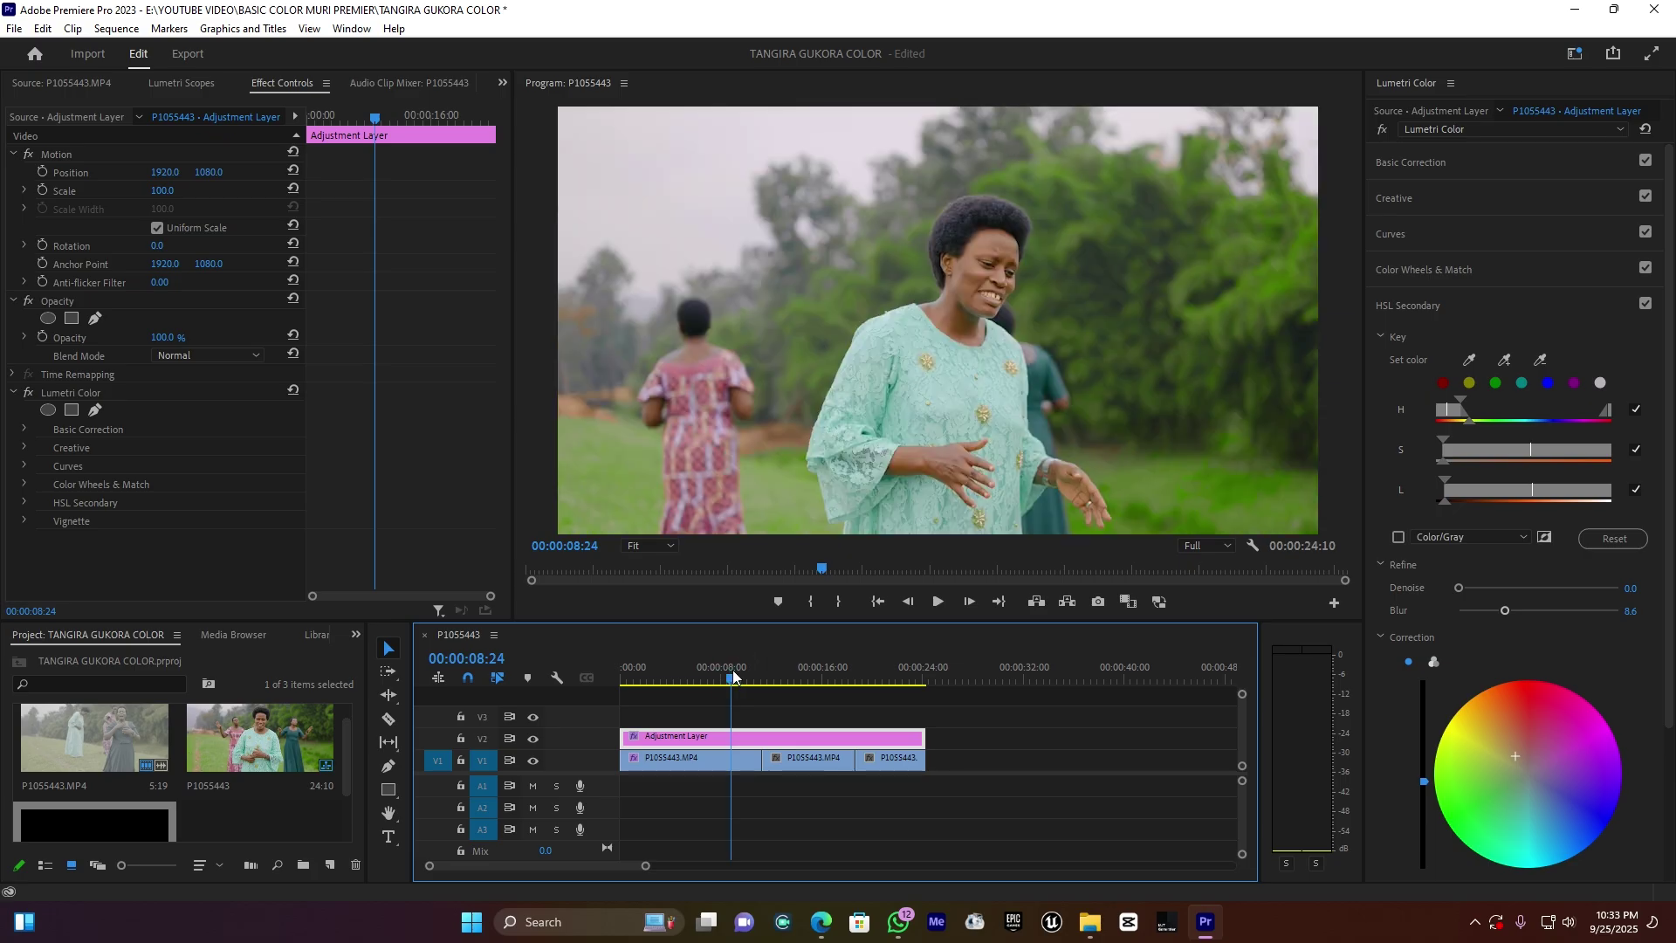
{"action": "left_click_drag", "start_coordinate": [732, 669], "coordinate": [688, 674]}
{"action": "left_click", "coordinate": [532, 741]}
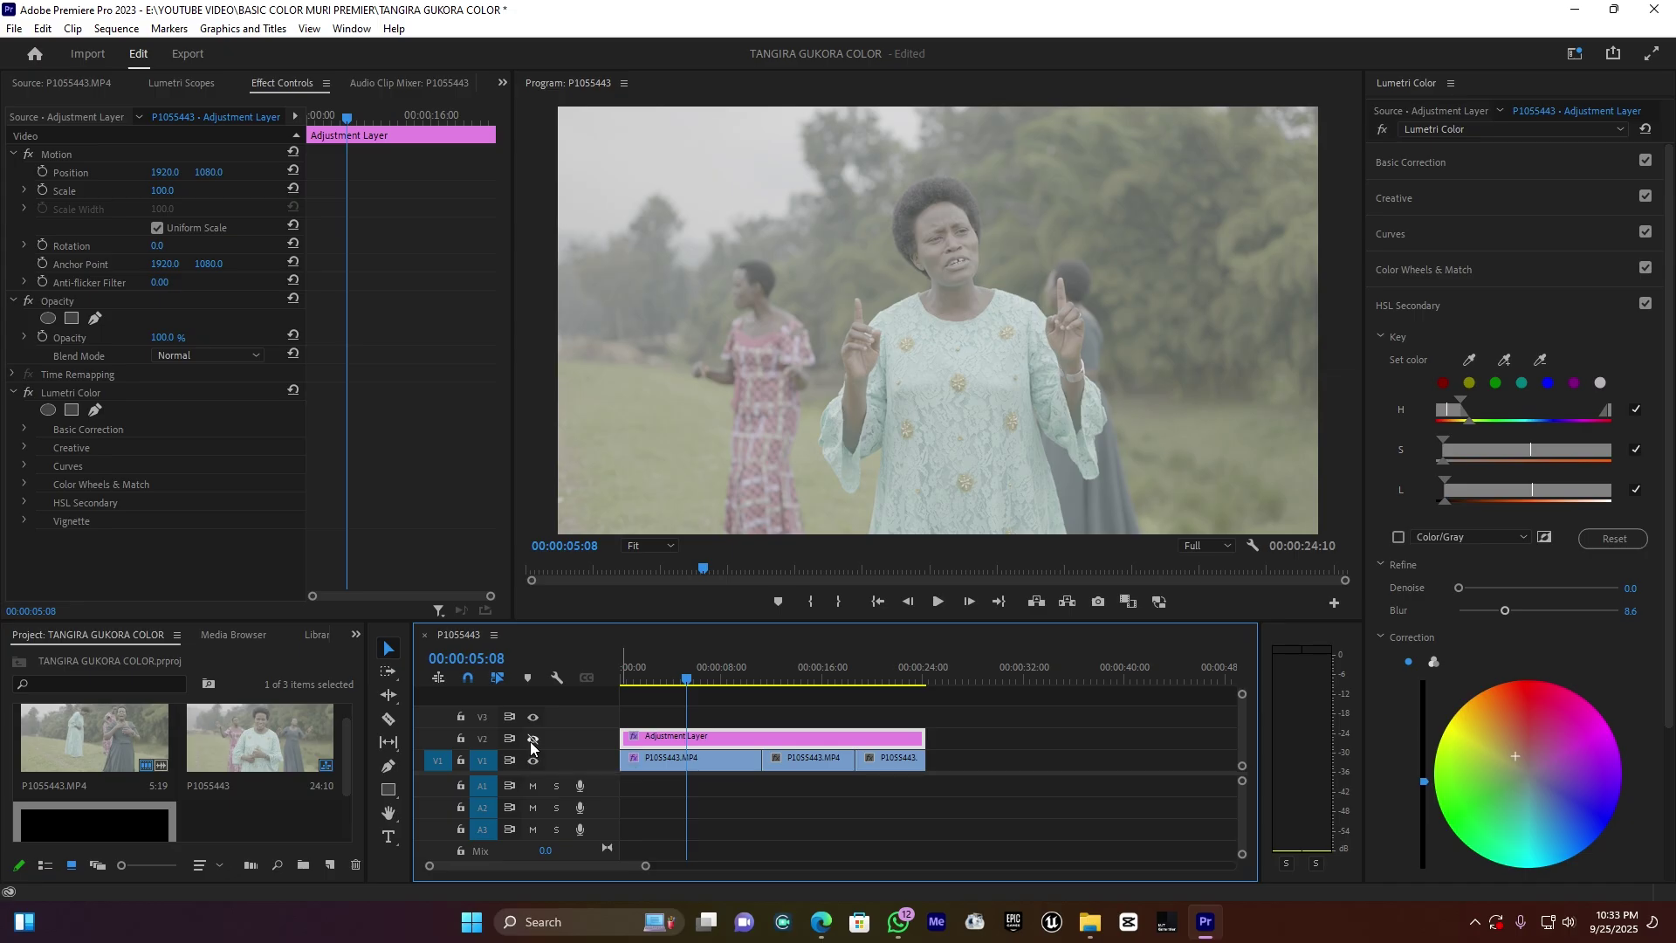
{"action": "left_click", "coordinate": [532, 741]}
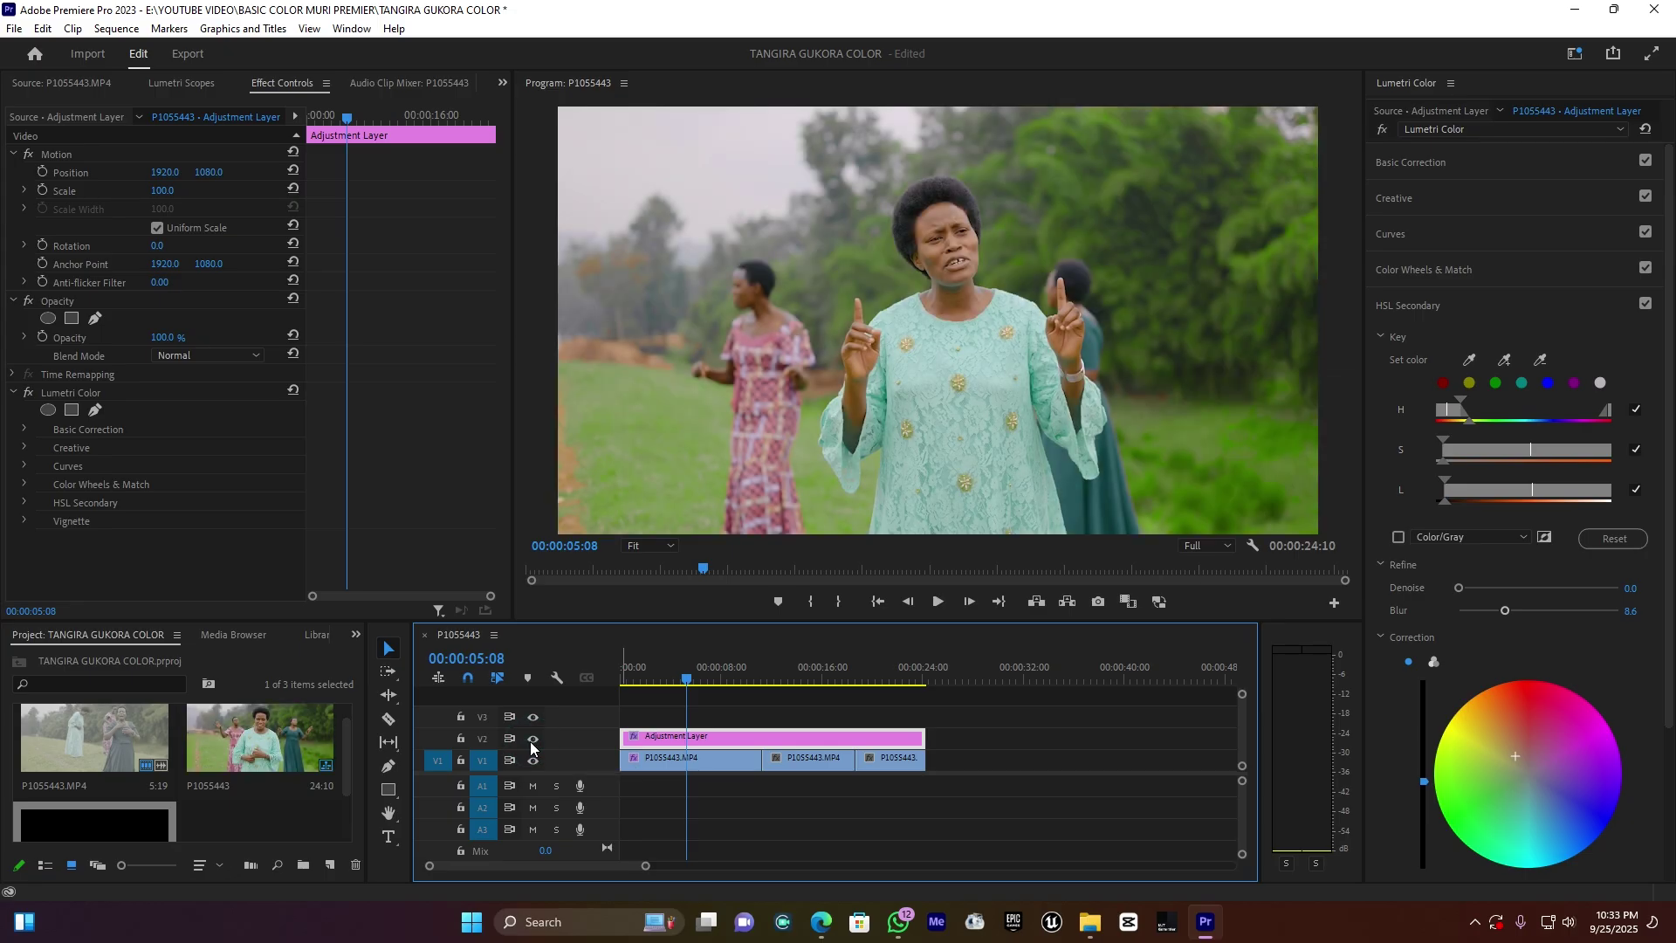